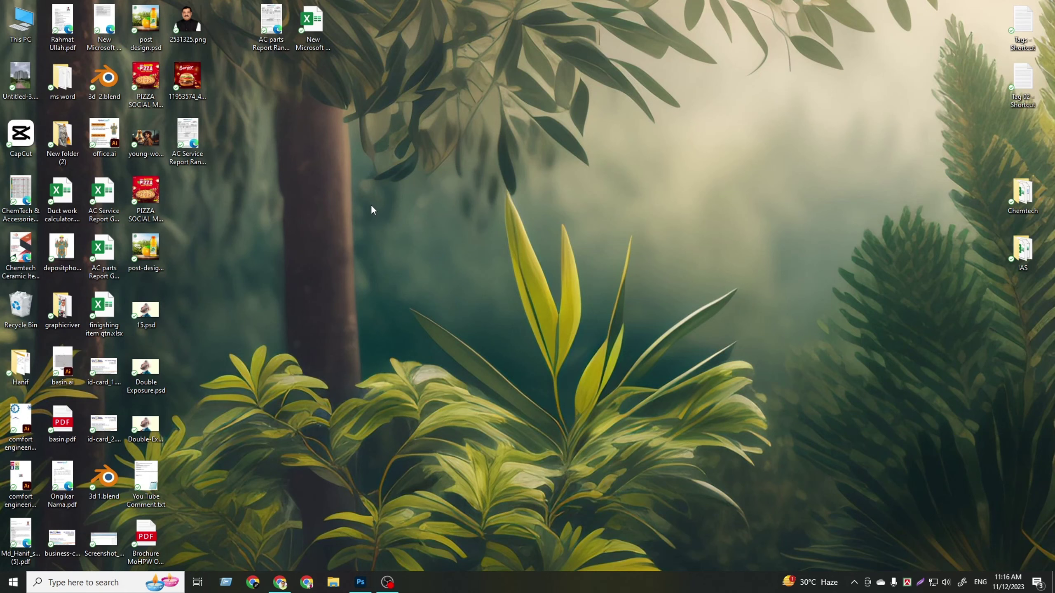
- Refresh the Windows desktop twice, then bring Photoshop's Home screen to the front
{"action": "right_click", "coordinate": [437, 128]}
{"action": "left_click", "coordinate": [457, 162]}
{"action": "right_click", "coordinate": [435, 123]}
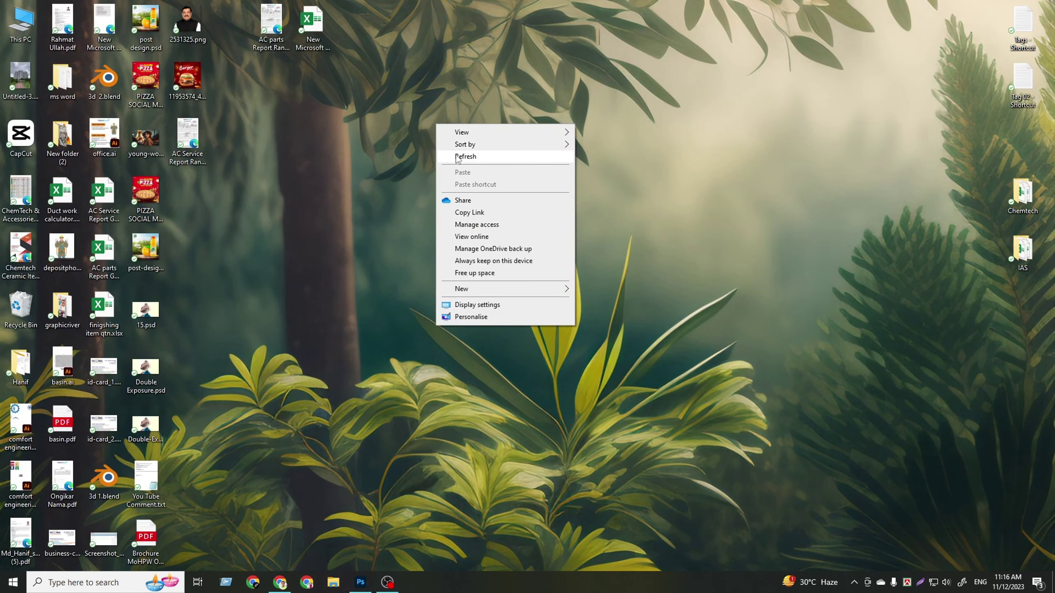
{"action": "left_click", "coordinate": [459, 157]}
{"action": "left_click", "coordinate": [360, 582]}
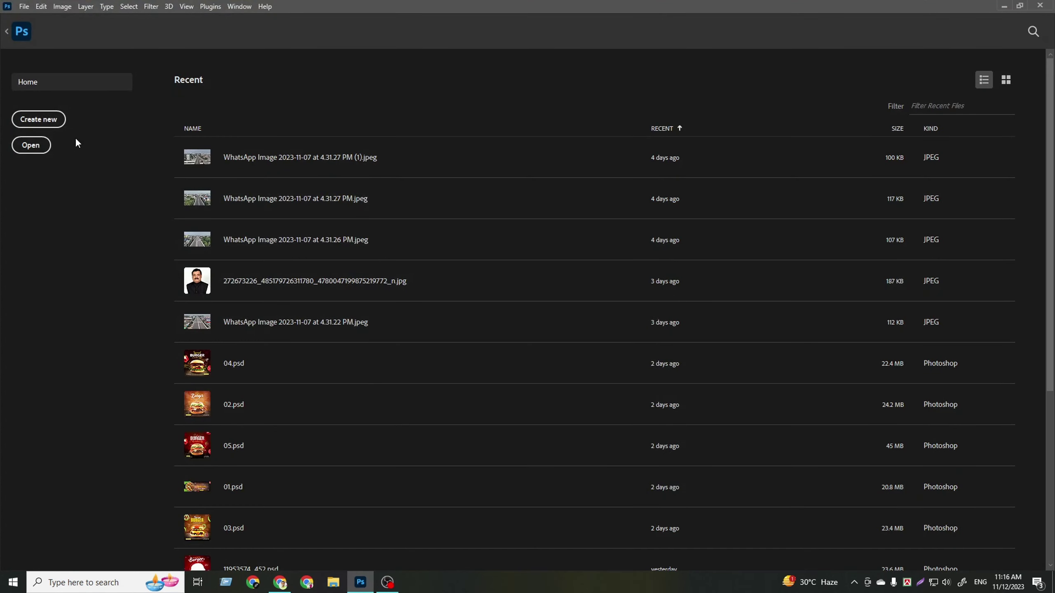
- Create a new 1080 × 1080 px, 300 ppi RGB document with a white background
{"action": "left_click", "coordinate": [39, 119]}
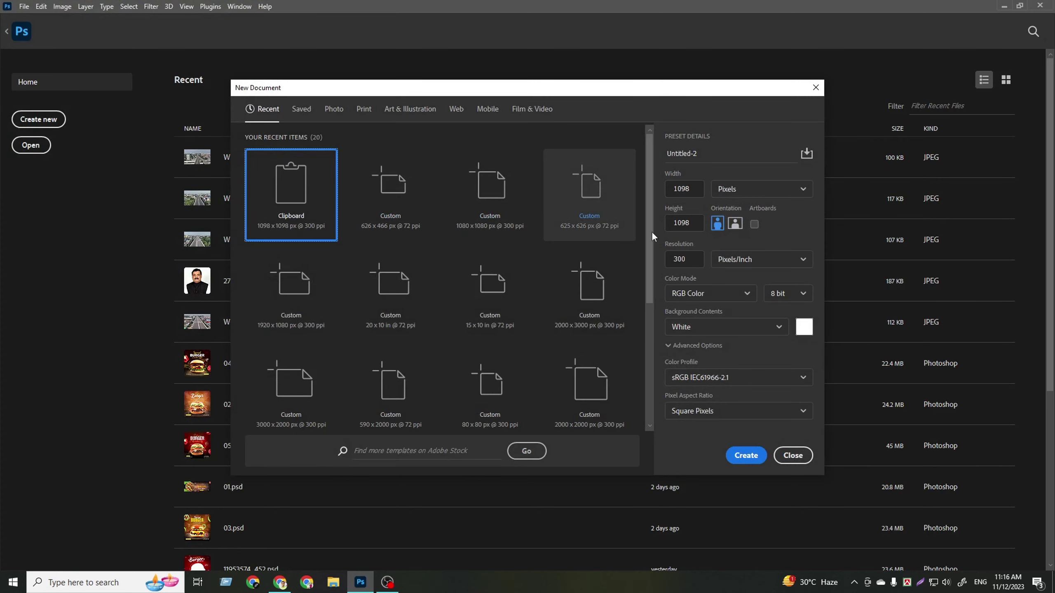
{"action": "type", "text": "1080"}
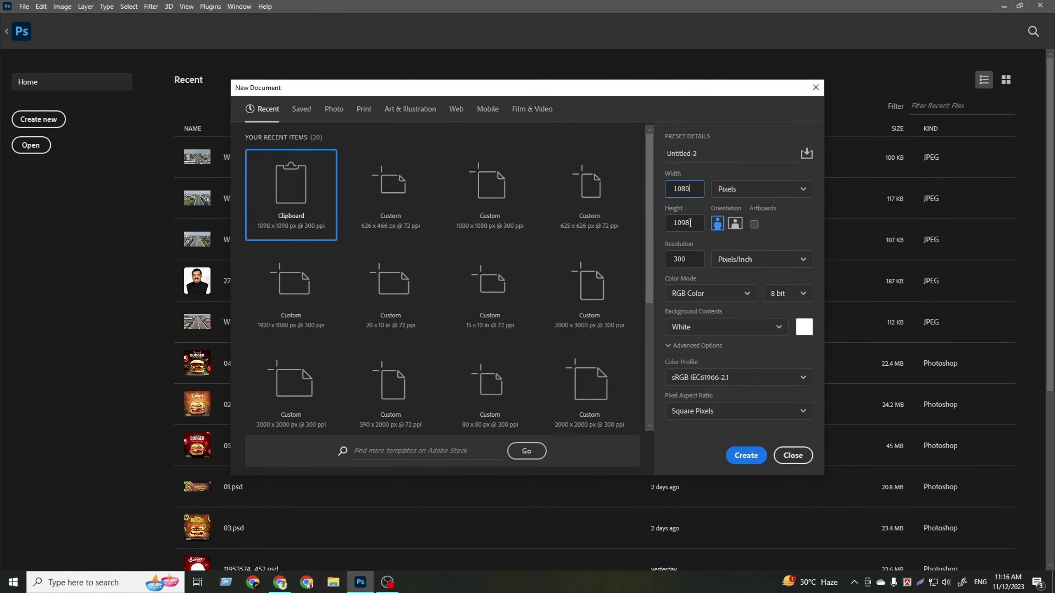
{"action": "key", "text": "Tab"}
{"action": "type", "text": "1080"}
{"action": "key", "text": "Tab"}
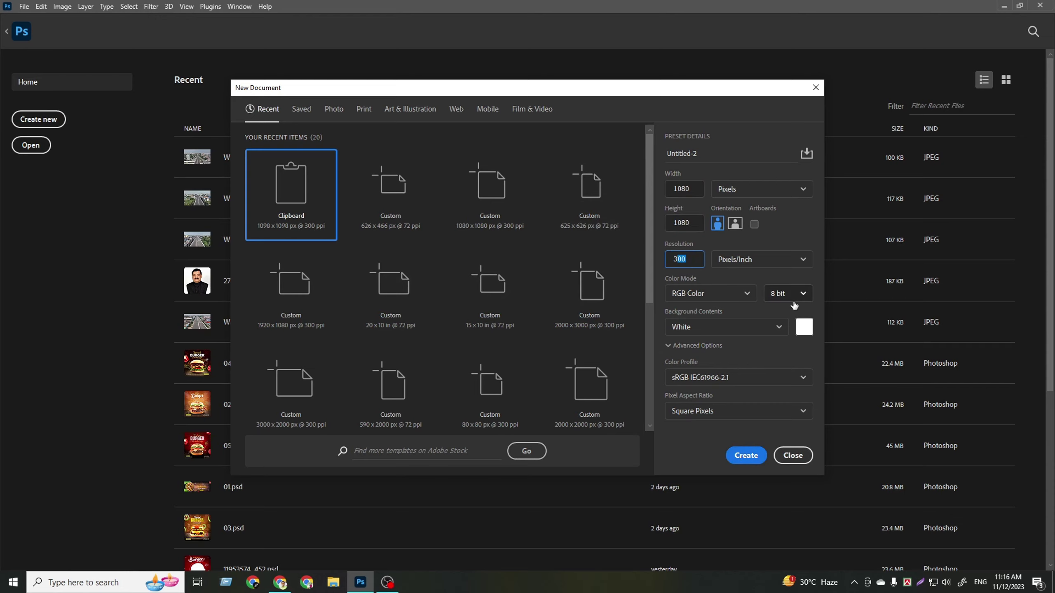
{"action": "left_click", "coordinate": [758, 456]}
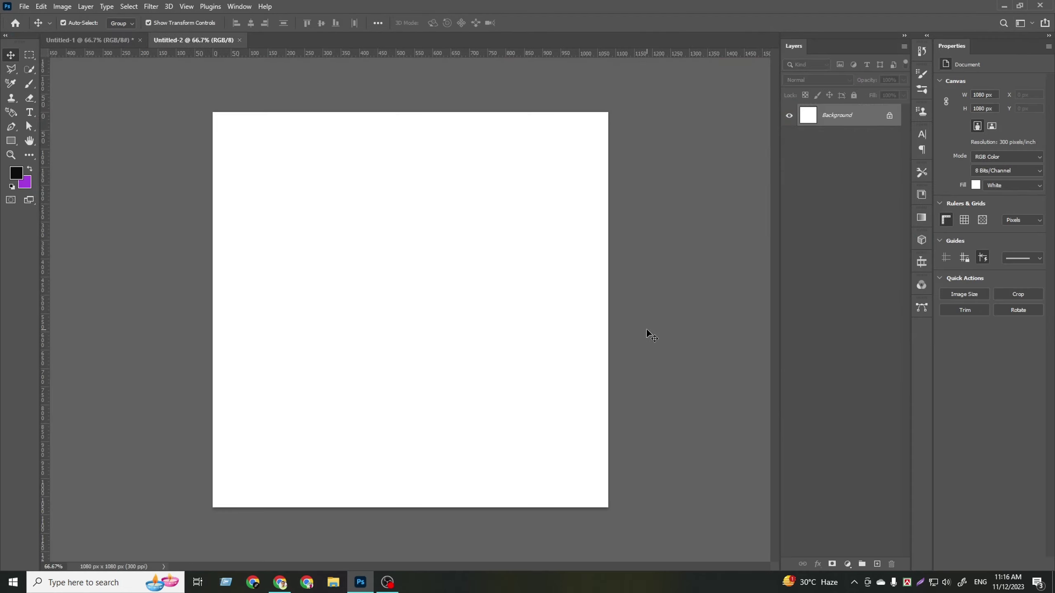
- Unlock the background, add a new layer, and draw a 50 × 50 px black rectangle
{"action": "left_click", "coordinate": [888, 116]}
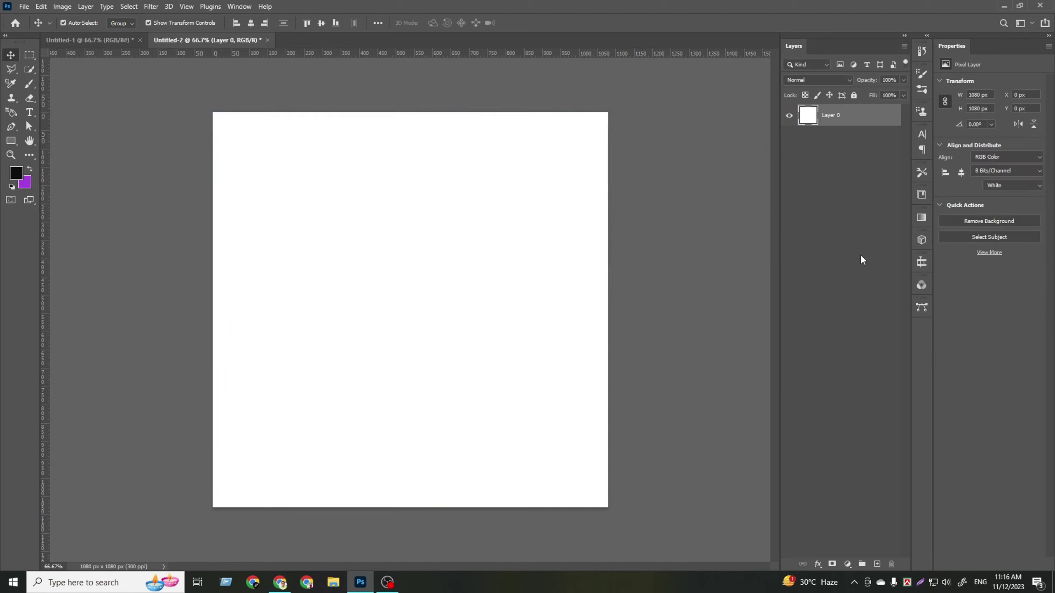
{"action": "left_click", "coordinate": [877, 564]}
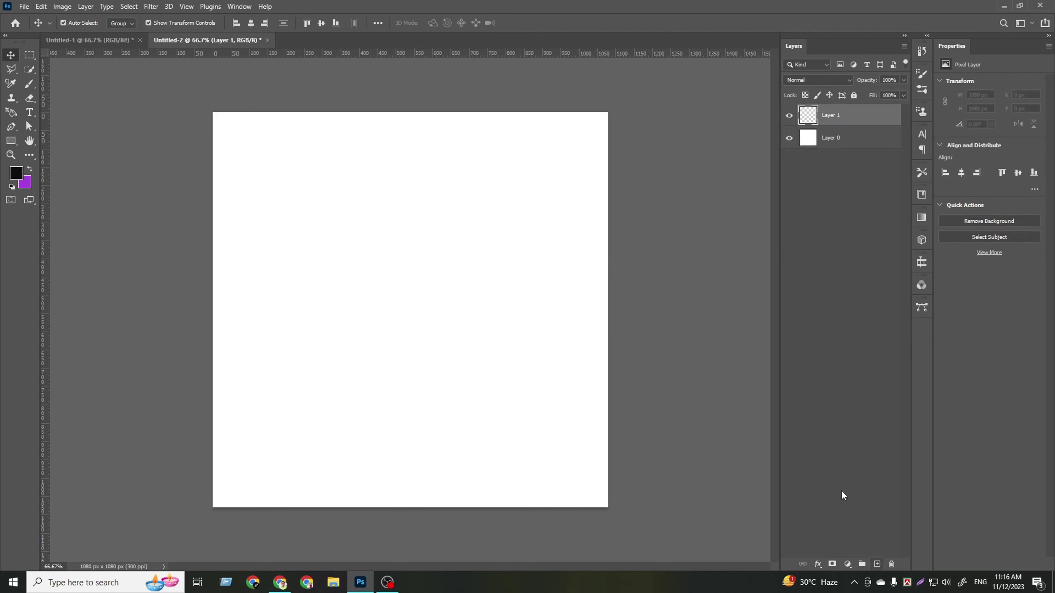
{"action": "left_click", "coordinate": [11, 141]}
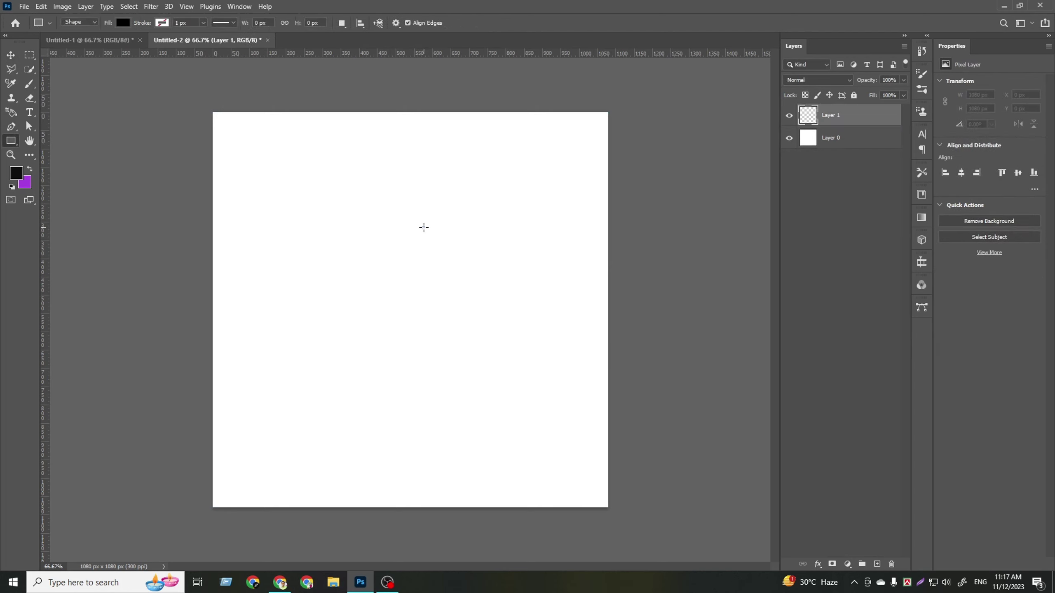
{"action": "left_click", "coordinate": [423, 226]}
{"action": "type", "text": "50"}
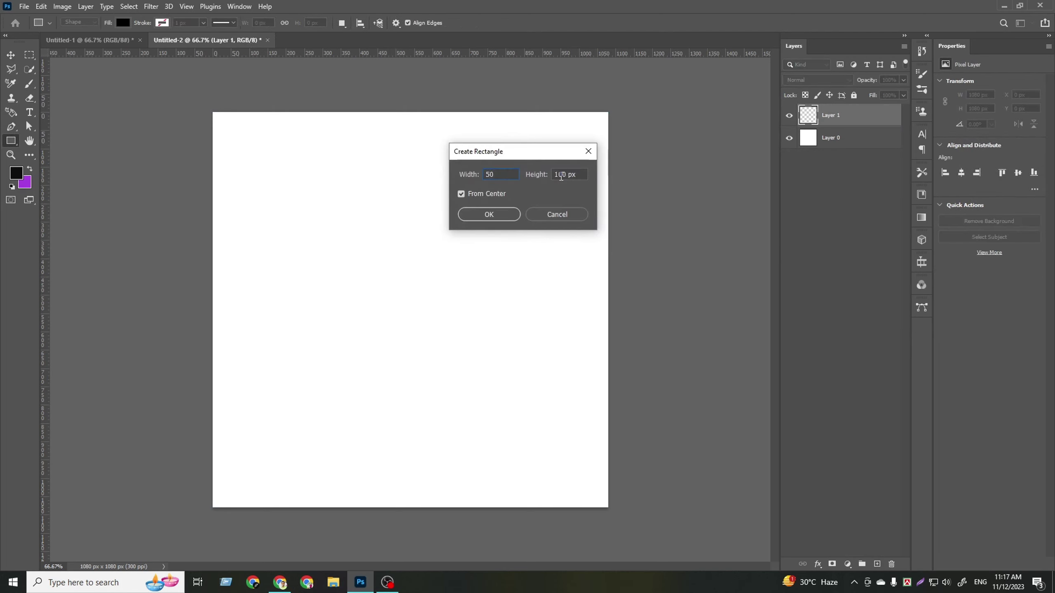
{"action": "double_click", "coordinate": [562, 175]}
{"action": "type", "text": "50"}
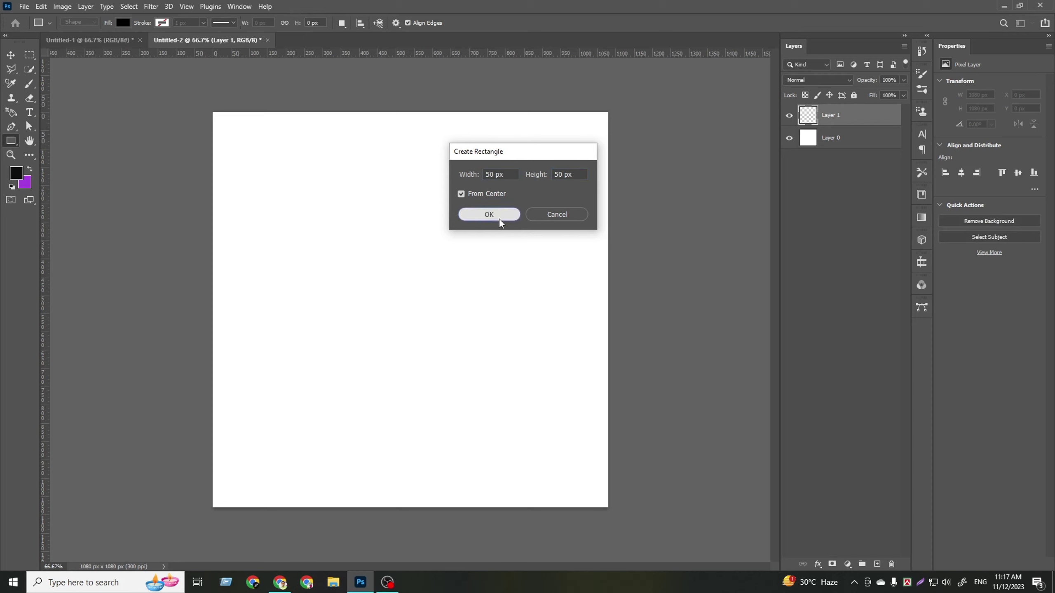
{"action": "left_click", "coordinate": [499, 220]}
- Align the black square to the canvas's top-left corner
{"action": "left_click", "coordinate": [11, 55]}
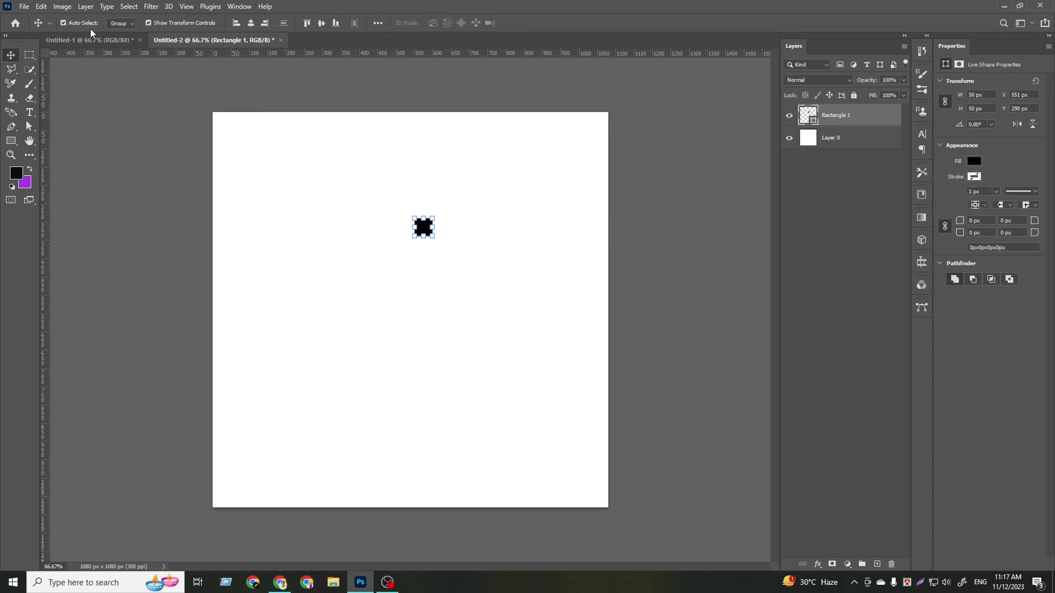
{"action": "left_click", "coordinate": [236, 23]}
{"action": "left_click", "coordinate": [307, 22]}
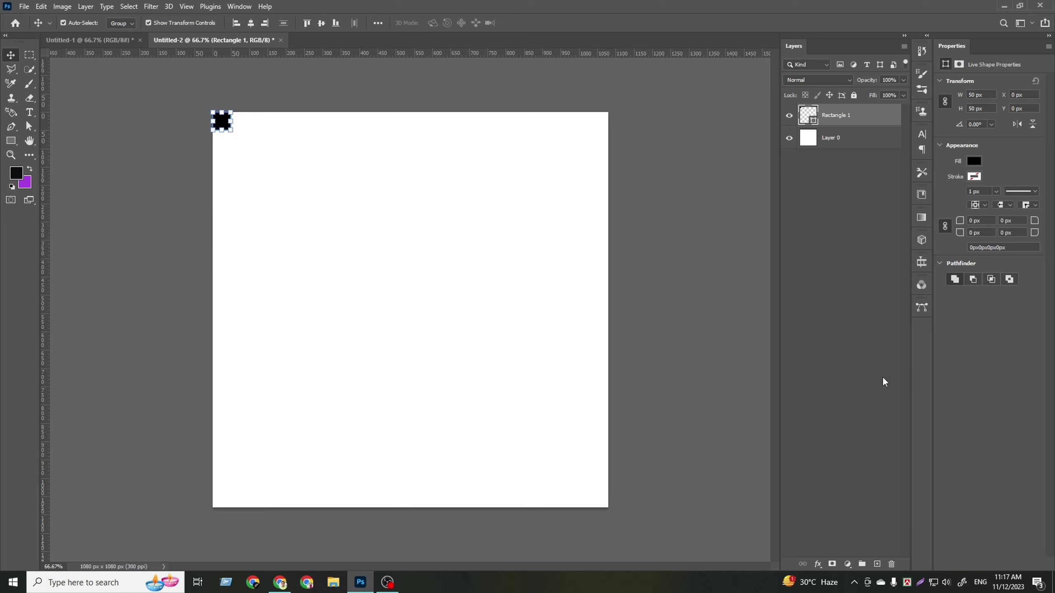
{"action": "left_click", "coordinate": [884, 381]}
- Add guides along the canvas's left and top edges and the square's right and bottom edges
{"action": "scroll", "coordinate": [285, 151], "scroll_direction": "up", "scroll_amount": 2}
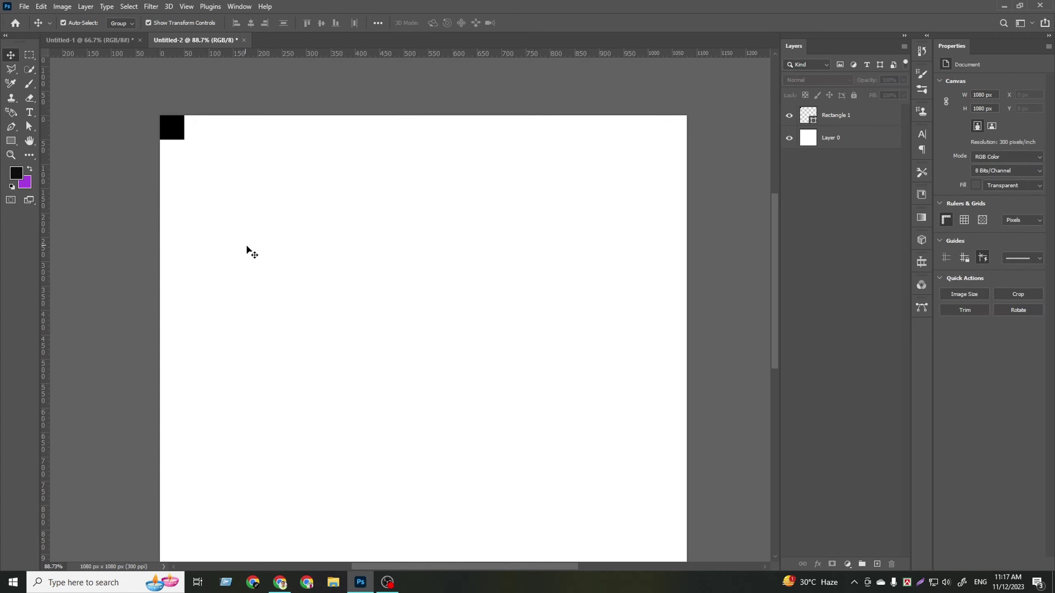
{"action": "scroll", "coordinate": [247, 250], "scroll_direction": "up", "scroll_amount": 2}
{"action": "scroll", "coordinate": [123, 150], "scroll_direction": "up", "scroll_amount": 2}
{"action": "mouse_move", "coordinate": [45, 190]}
{"action": "left_mouse_down"}
{"action": "mouse_move", "coordinate": [224, 188]}
{"action": "mouse_move", "coordinate": [212, 187]}
{"action": "left_mouse_up"}
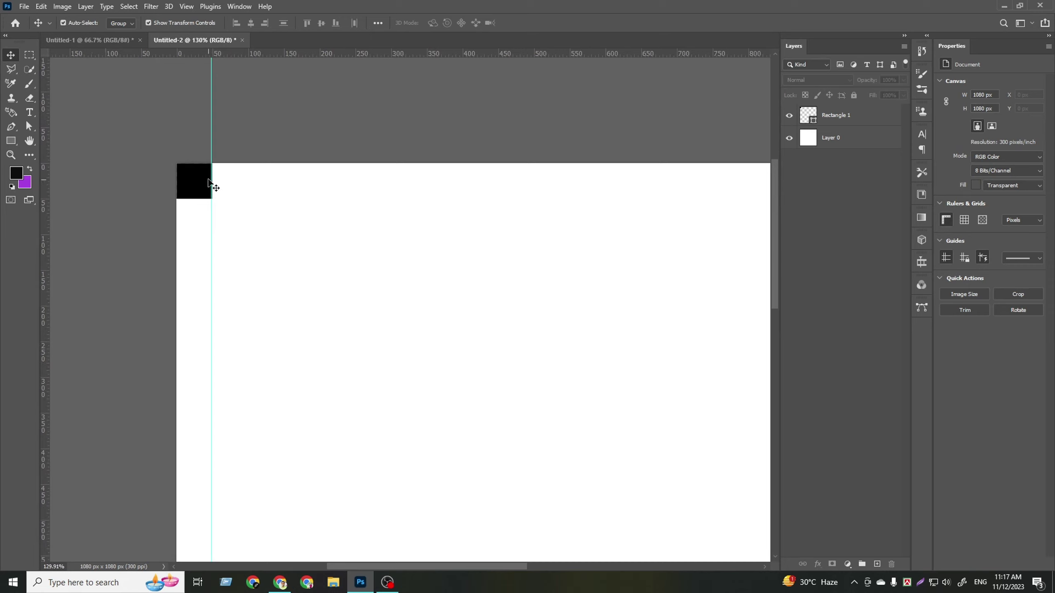
{"action": "left_click_drag", "start_coordinate": [46, 189], "coordinate": [178, 189]}
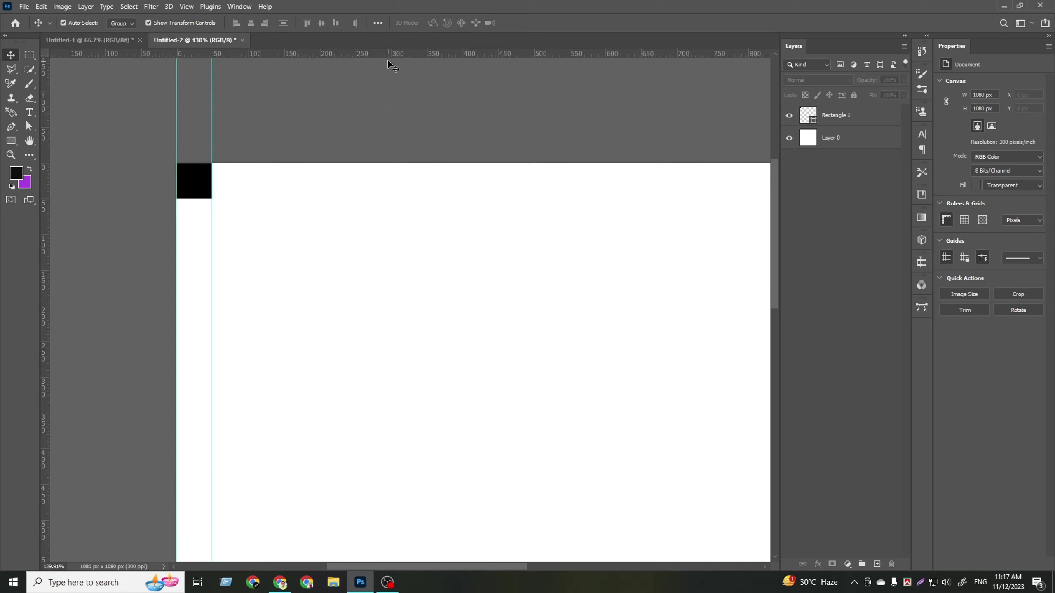
{"action": "left_click_drag", "start_coordinate": [390, 54], "coordinate": [394, 163]}
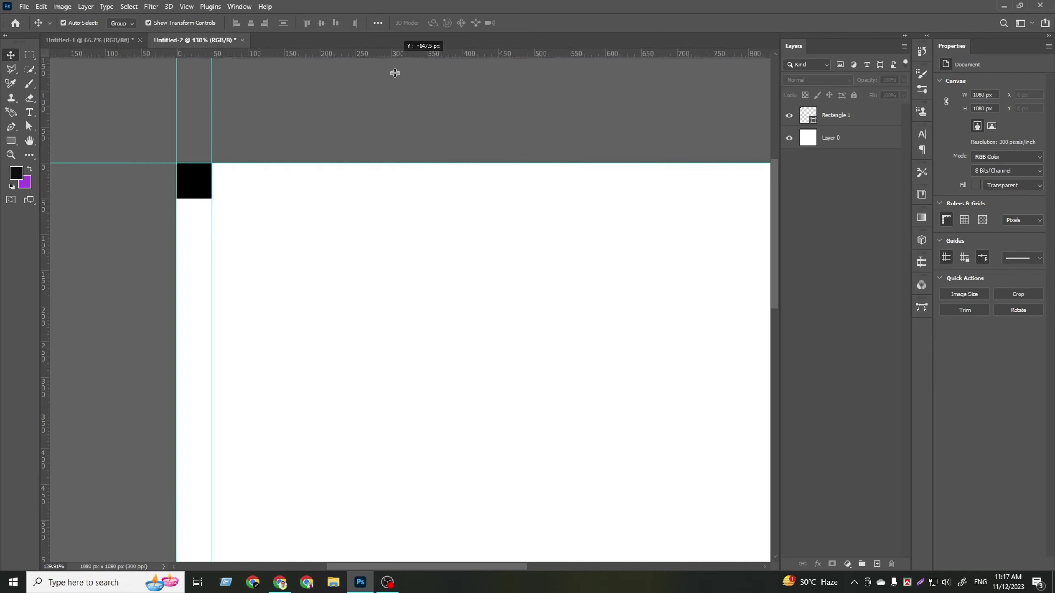
{"action": "left_click_drag", "start_coordinate": [395, 73], "coordinate": [399, 199]}
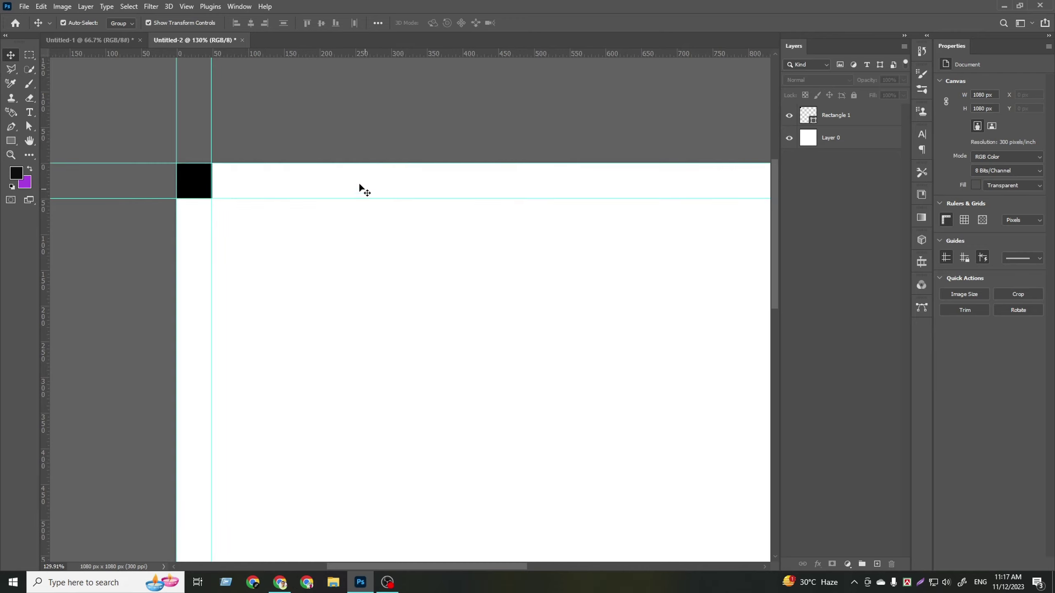
{"action": "left_click", "coordinate": [203, 188]}
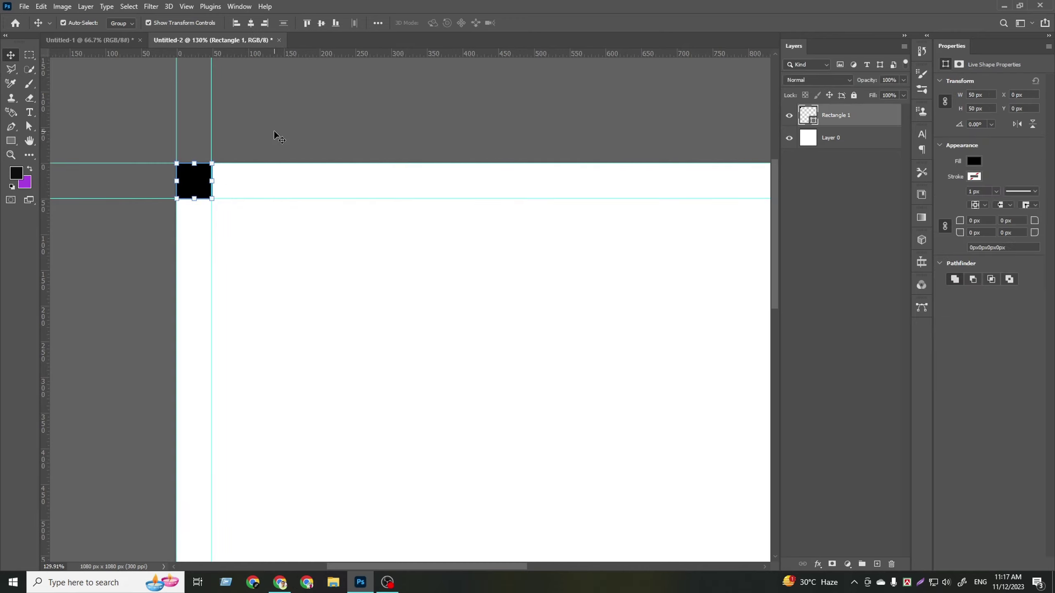
{"action": "left_click", "coordinate": [212, 105]}
{"action": "left_click_drag", "start_coordinate": [213, 105], "coordinate": [215, 104]}
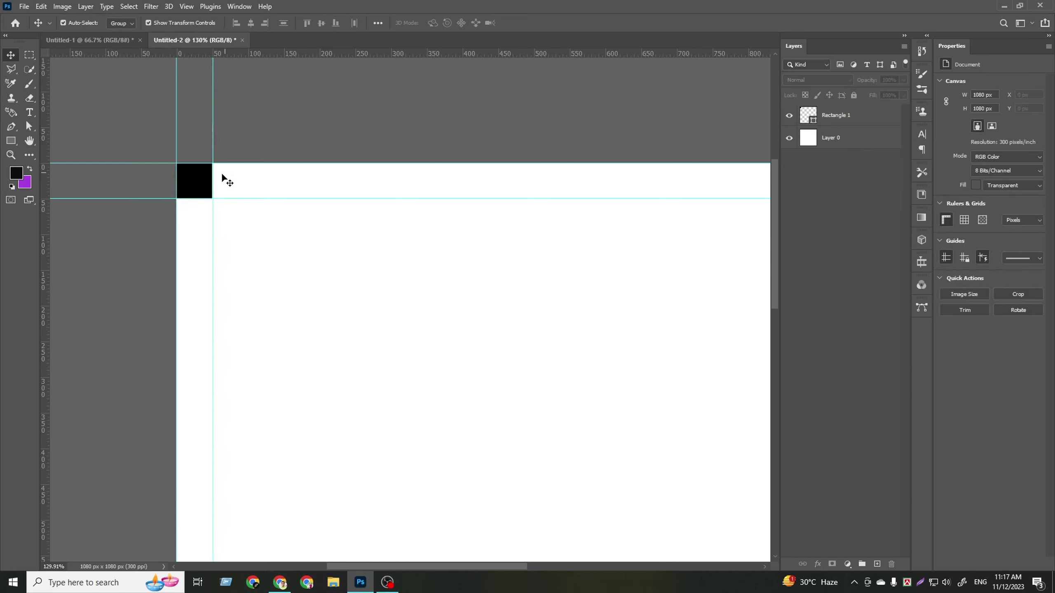
- Align the black square to the canvas's bottom-right corner and fit the canvas in view
{"action": "left_click", "coordinate": [197, 183]}
{"action": "left_click", "coordinate": [336, 23]}
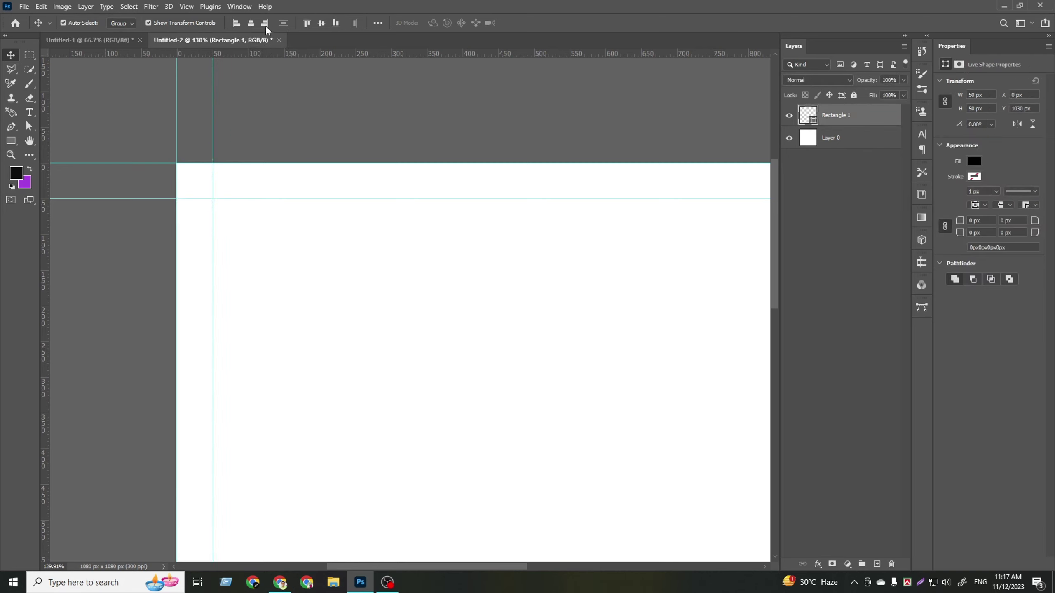
{"action": "left_click", "coordinate": [265, 22]}
{"action": "key", "text": "ctrl+0"}
{"action": "key", "text": "ctrl+minus"}
{"action": "key", "text": "ctrl+minus"}
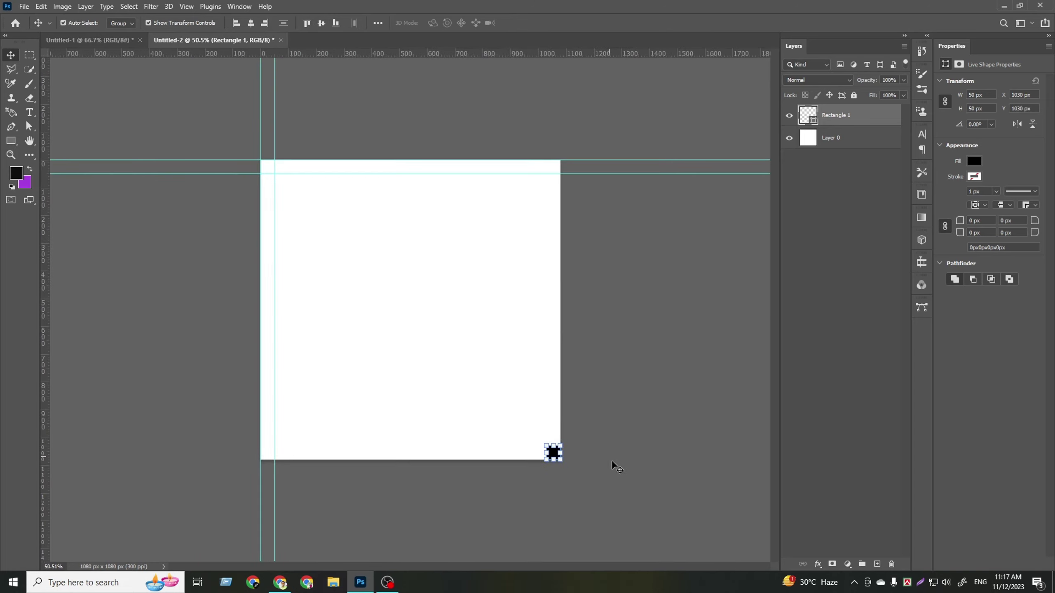
{"action": "key", "text": "ctrl+0"}
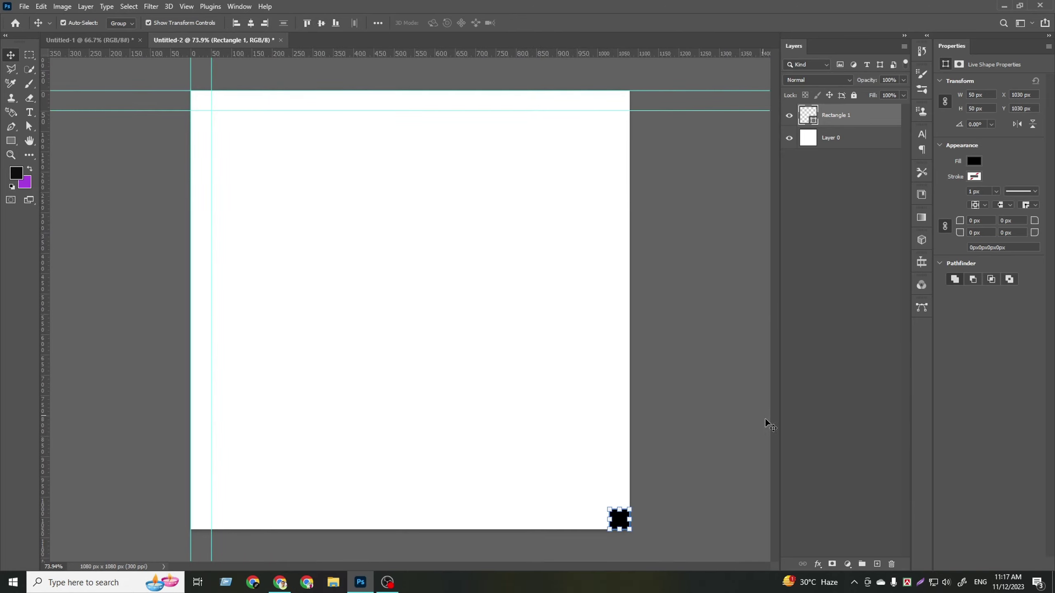
{"action": "left_click", "coordinate": [711, 429]}
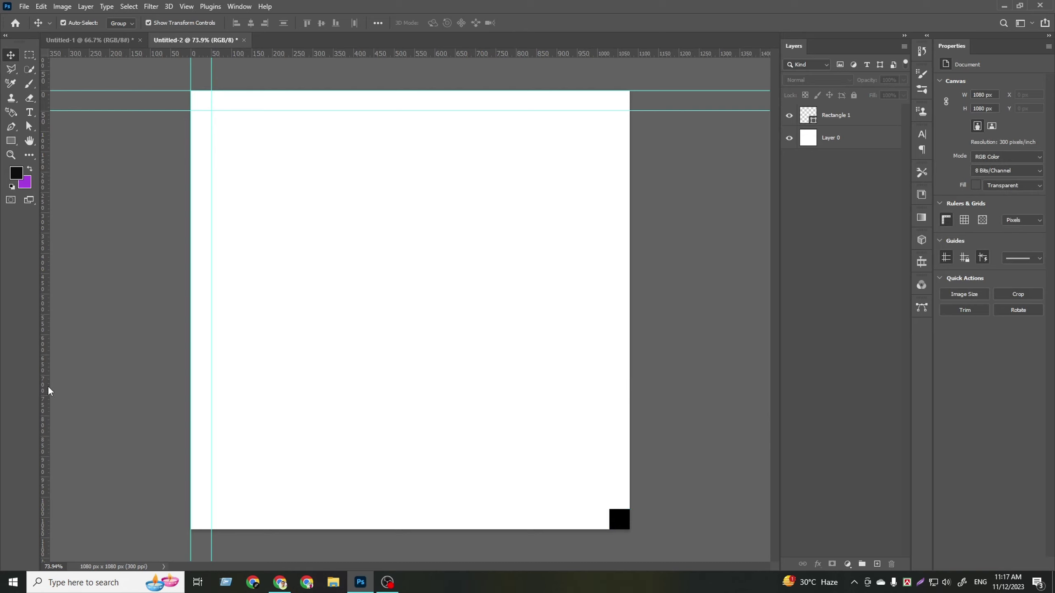
- Add guides at 1030 px and along the bottom and right edges, then delete the square
{"action": "left_click_drag", "start_coordinate": [50, 391], "coordinate": [609, 379]}
{"action": "left_click_drag", "start_coordinate": [673, 59], "coordinate": [670, 509]}
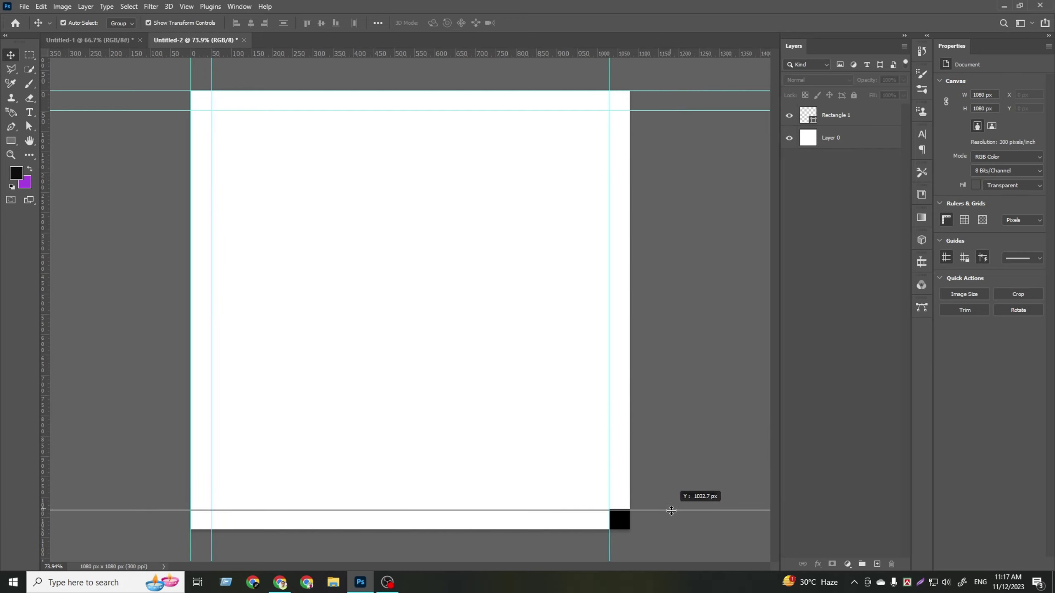
{"action": "left_click_drag", "start_coordinate": [670, 509], "coordinate": [677, 507]}
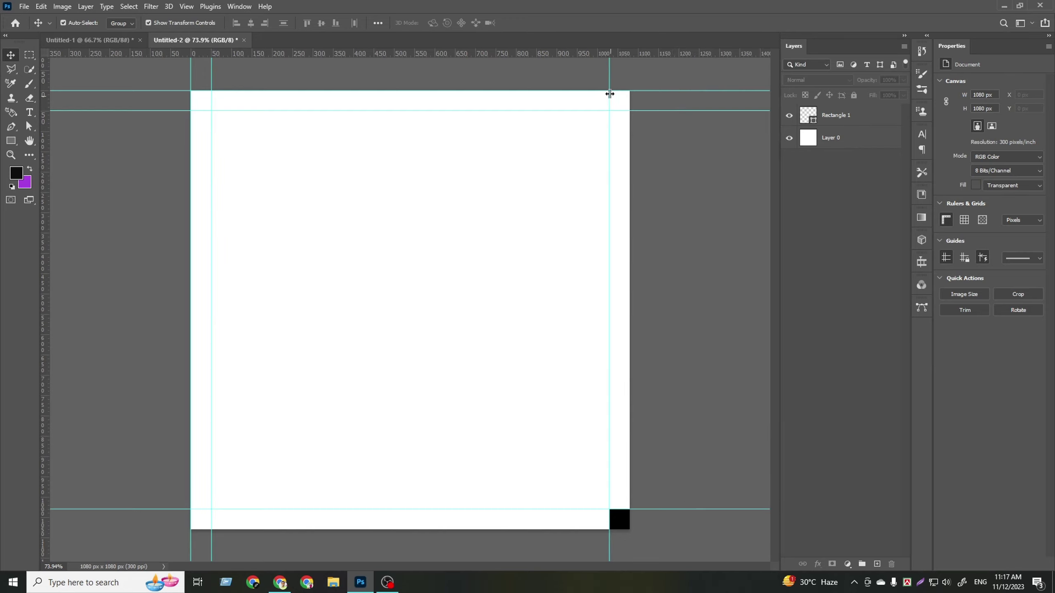
{"action": "mouse_move", "coordinate": [612, 58]}
{"action": "left_mouse_down"}
{"action": "mouse_move", "coordinate": [675, 575]}
{"action": "mouse_move", "coordinate": [673, 531]}
{"action": "left_mouse_up"}
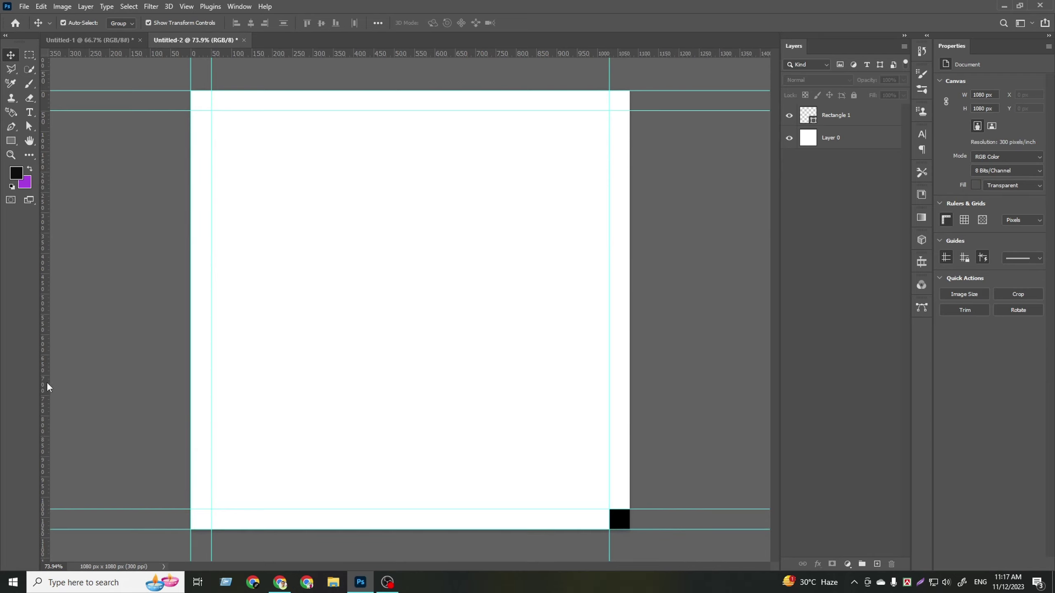
{"action": "left_click_drag", "start_coordinate": [47, 387], "coordinate": [630, 277]}
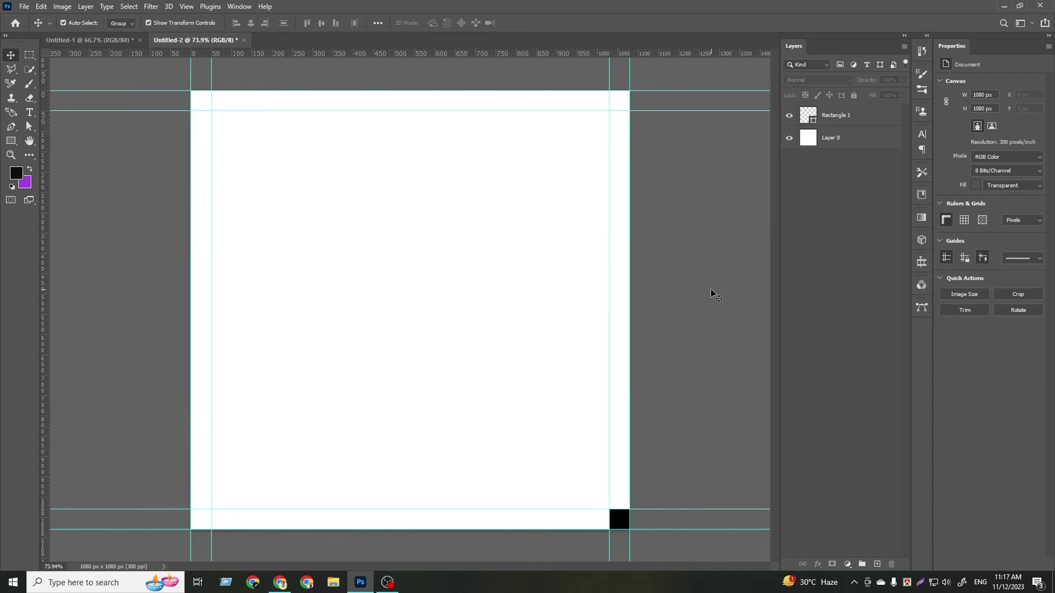
{"action": "left_click", "coordinate": [624, 521]}
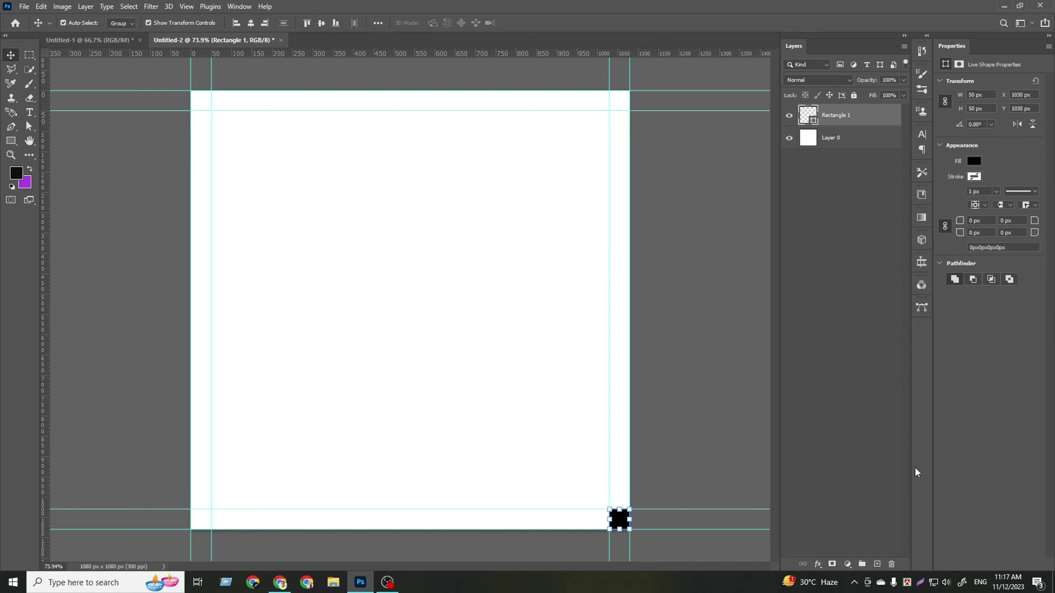
{"action": "left_click", "coordinate": [891, 564]}
- Delete the black square Rectangle 1 layer
{"action": "left_click", "coordinate": [475, 216]}
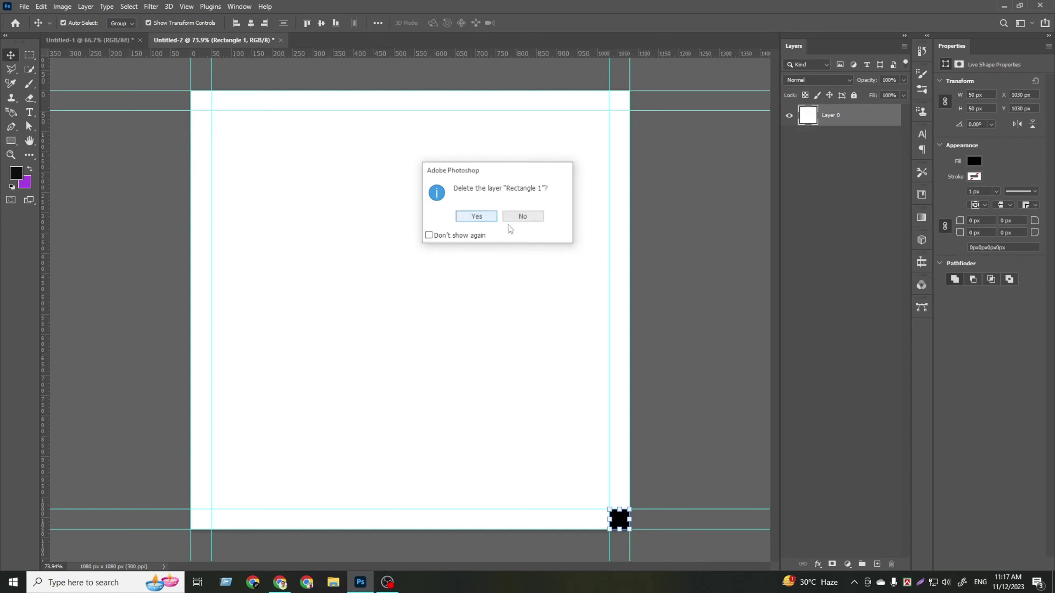
{"action": "left_click", "coordinate": [840, 406]}
{"action": "left_click", "coordinate": [415, 307]}
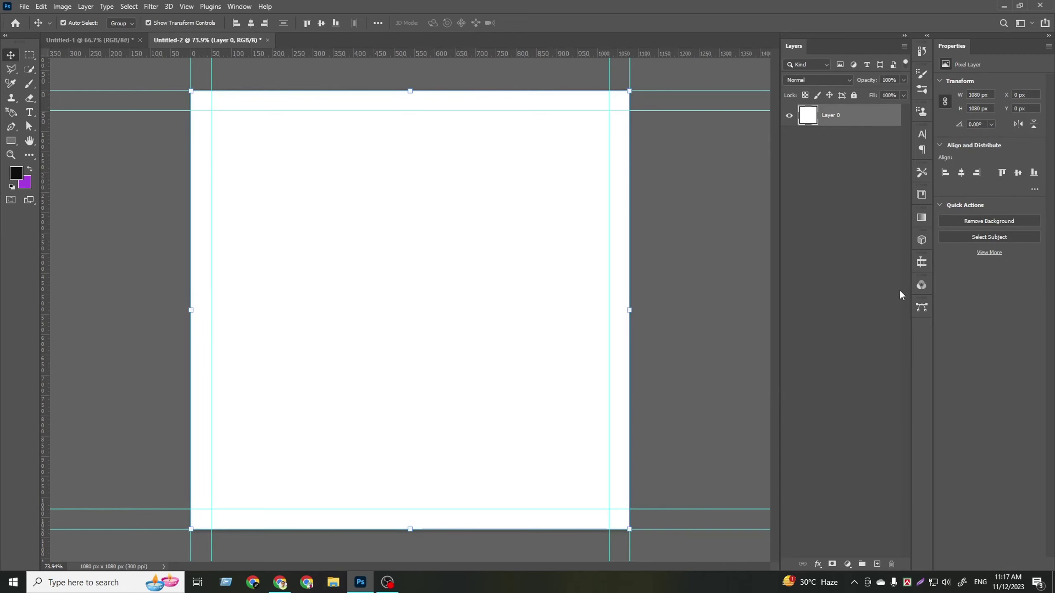
- Open the Layer Style dialog for Layer 0
{"action": "double_click", "coordinate": [875, 115]}
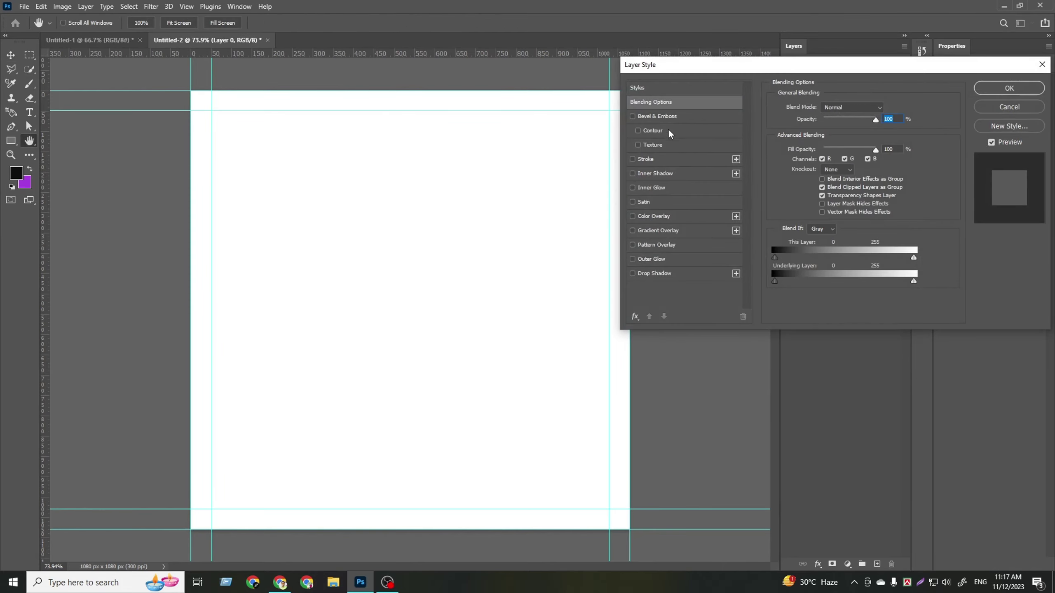
{"action": "left_click", "coordinate": [1041, 106]}
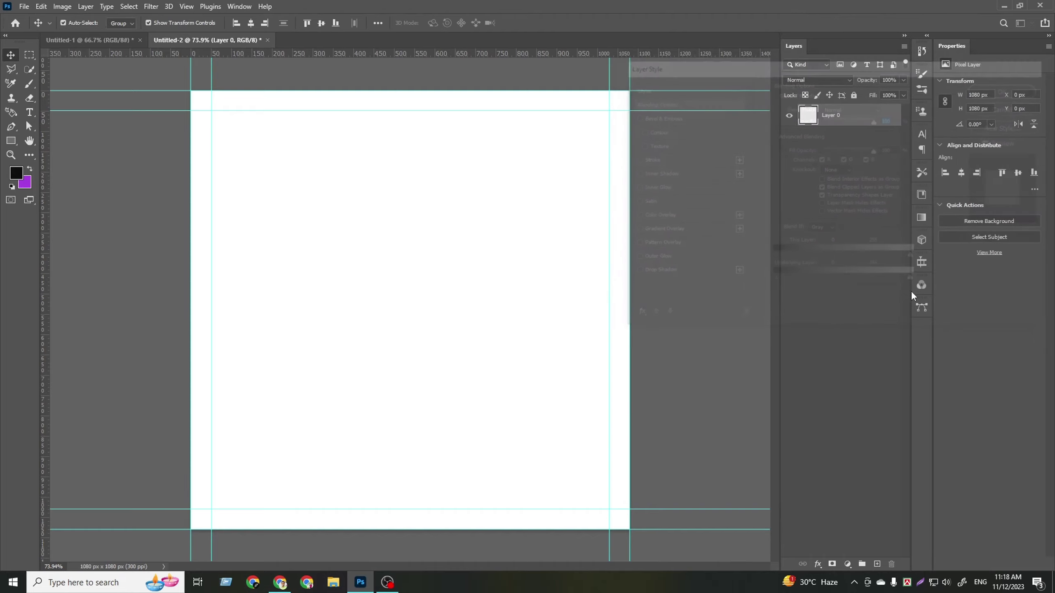
{"action": "left_click", "coordinate": [874, 172]}
{"action": "right_click", "coordinate": [852, 115]}
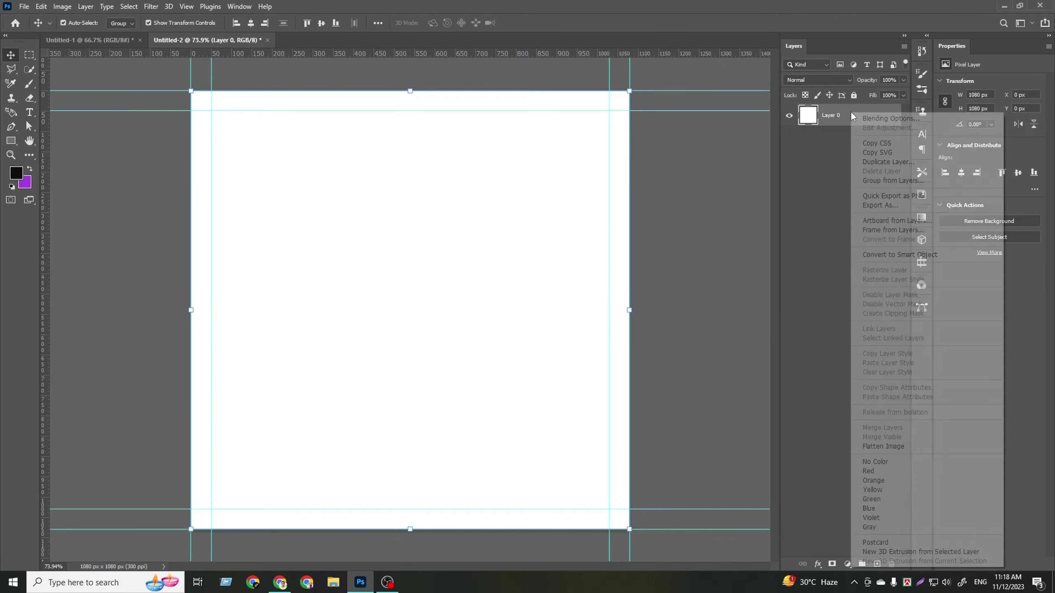
{"action": "key", "text": "Escape"}
{"action": "double_click", "coordinate": [875, 196]}
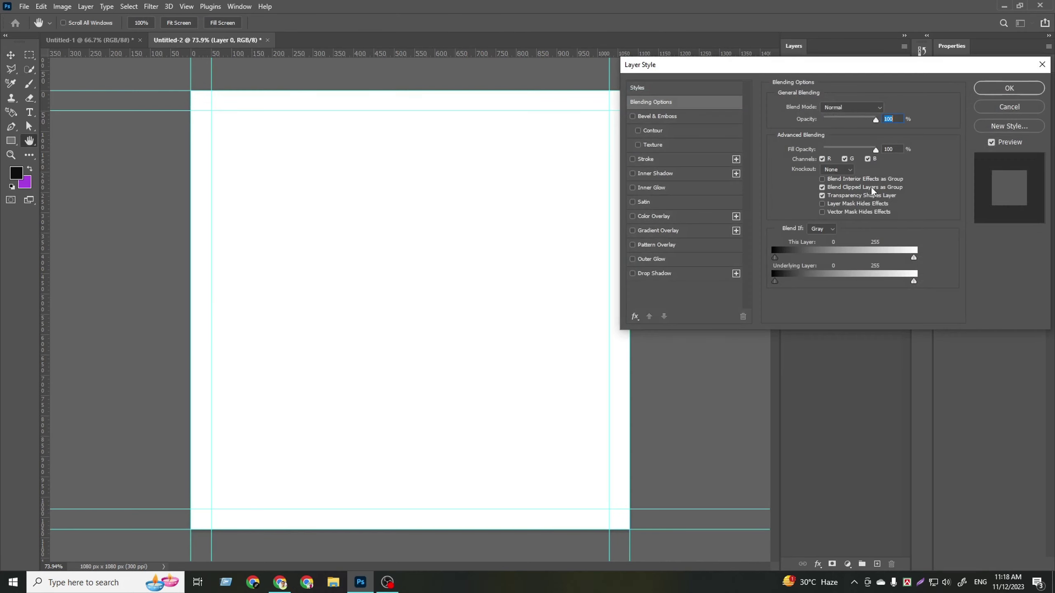
- Add a Gradient Overlay, remove the 68% stop, set a stop to #b60000, midpoint 60%, raise the glow
{"action": "left_click", "coordinate": [648, 232]}
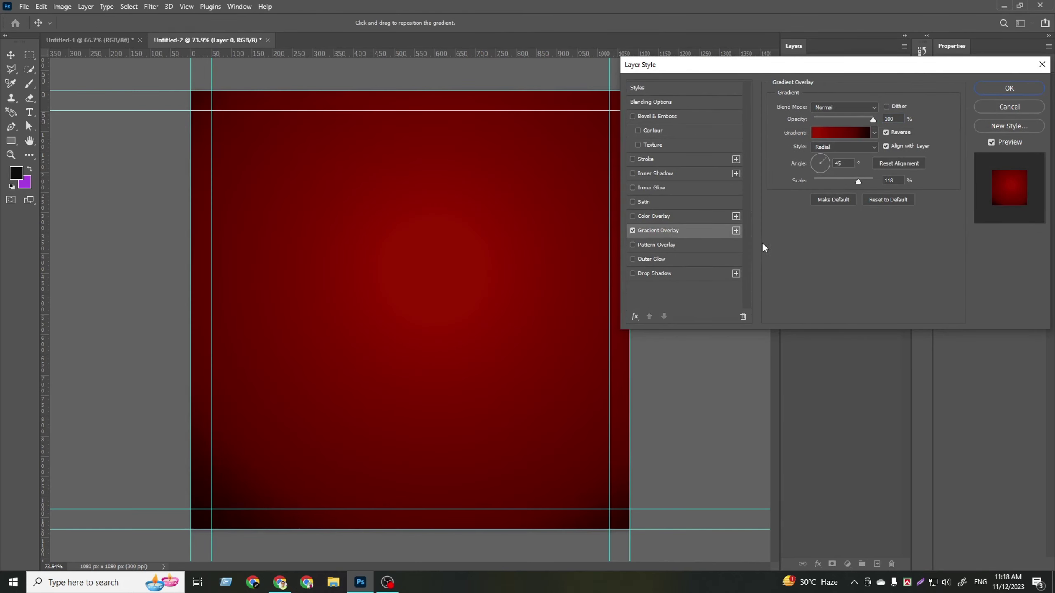
{"action": "left_click", "coordinate": [842, 133]}
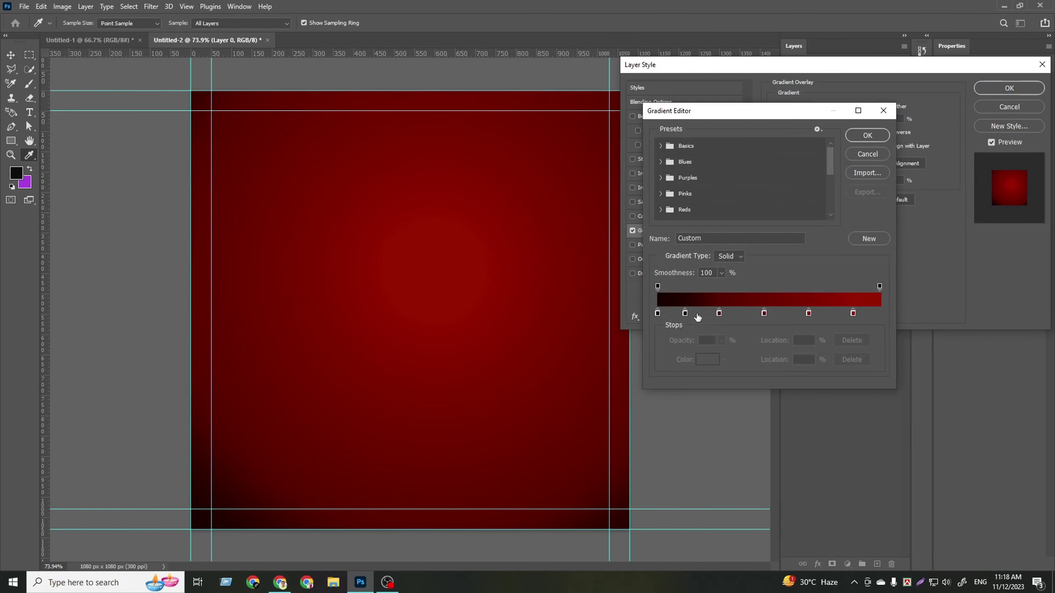
{"action": "left_click", "coordinate": [809, 313]}
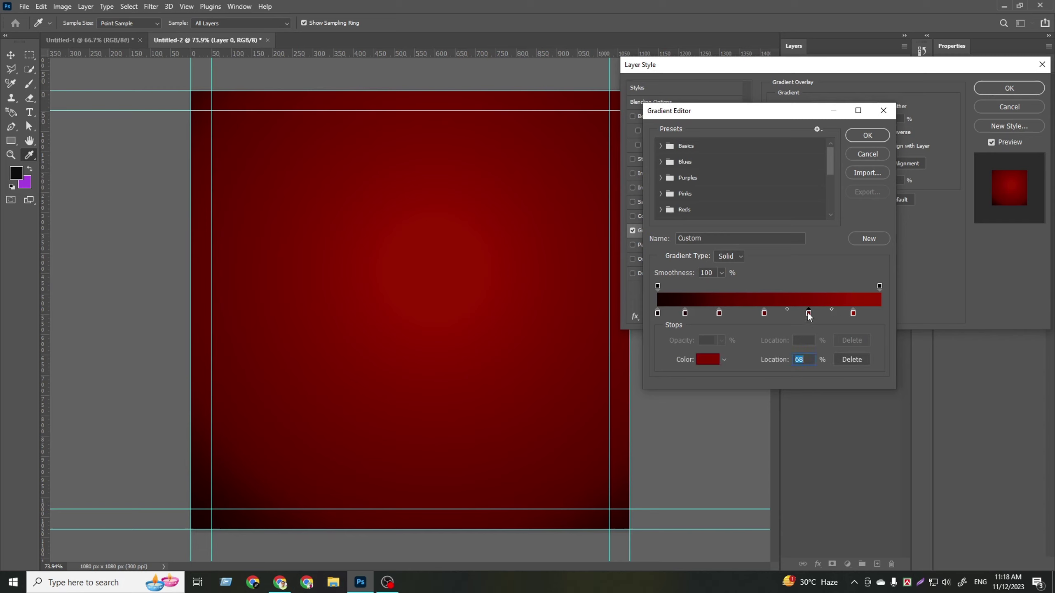
{"action": "mouse_move", "coordinate": [808, 313]}
{"action": "left_mouse_down"}
{"action": "mouse_move", "coordinate": [831, 331]}
{"action": "mouse_move", "coordinate": [877, 314]}
{"action": "mouse_move", "coordinate": [884, 245]}
{"action": "left_mouse_up"}
{"action": "left_click", "coordinate": [711, 359]}
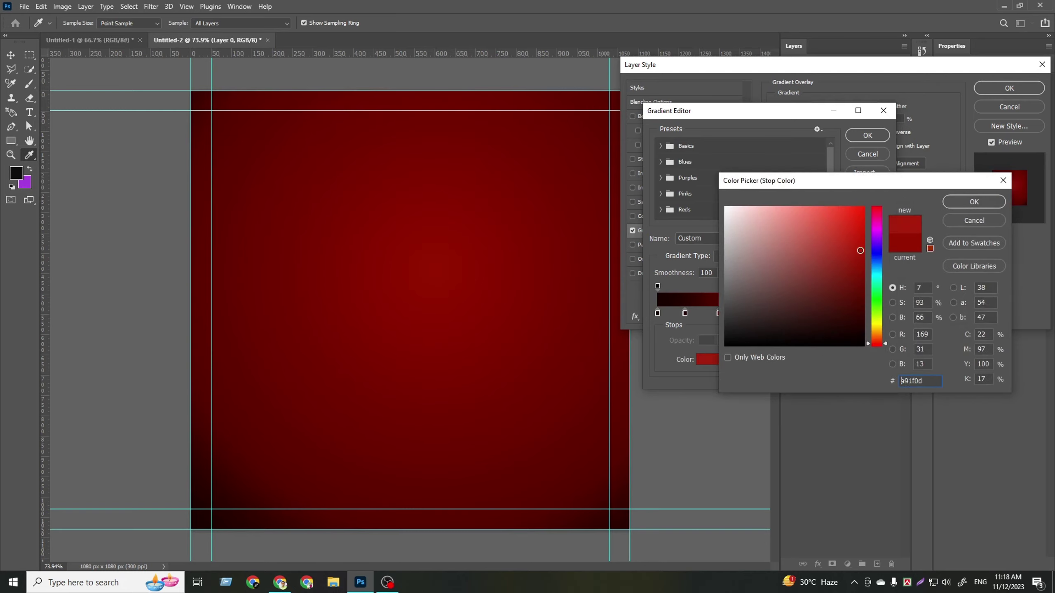
{"action": "left_click_drag", "start_coordinate": [877, 343], "coordinate": [877, 349]}
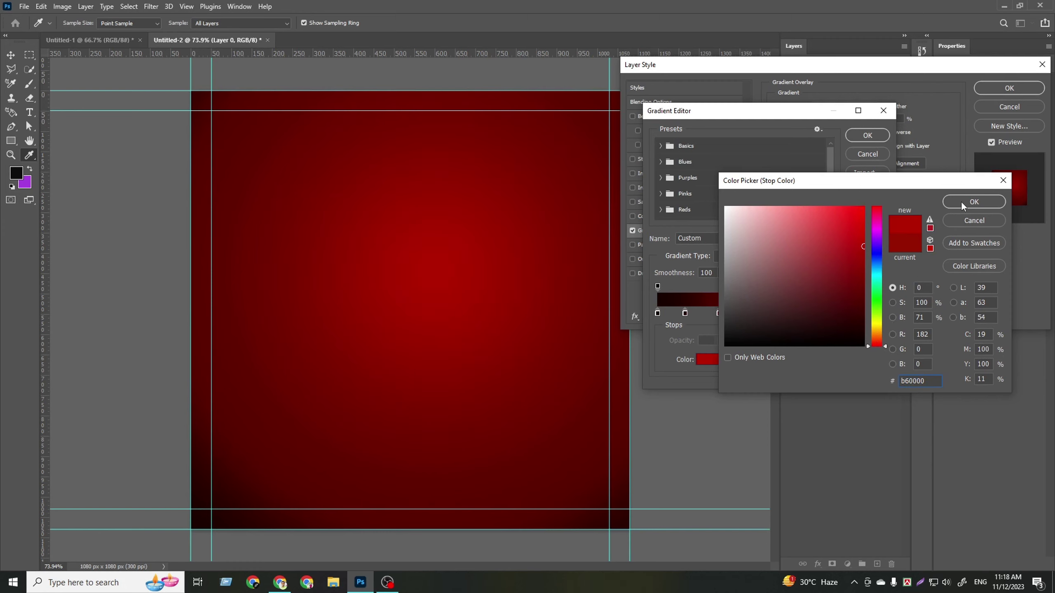
{"action": "left_click", "coordinate": [972, 202]}
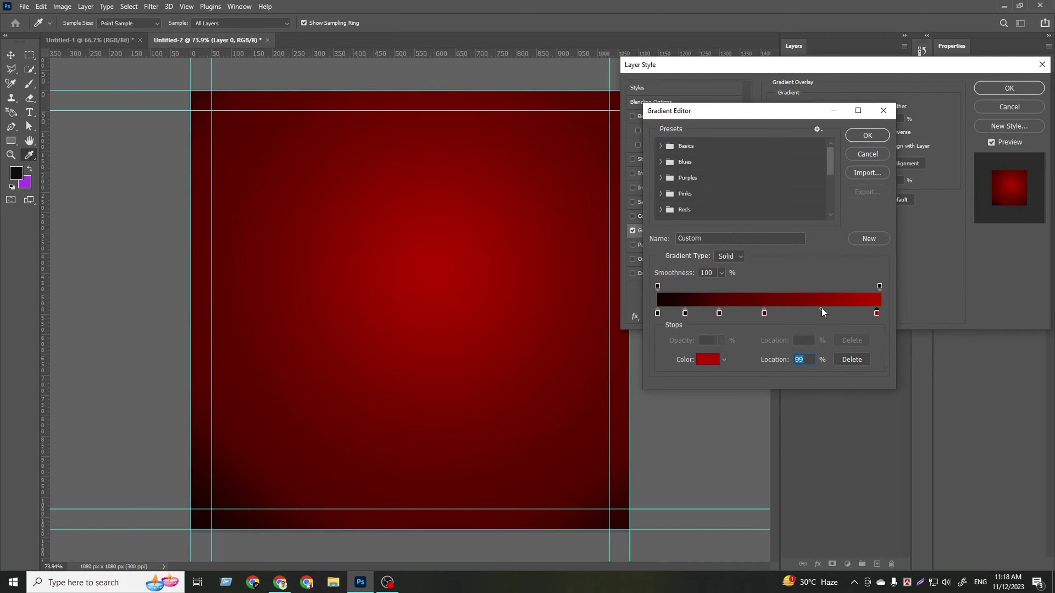
{"action": "left_click_drag", "start_coordinate": [821, 308], "coordinate": [832, 309]}
{"action": "left_click_drag", "start_coordinate": [767, 315], "coordinate": [784, 315]}
{"action": "left_click", "coordinate": [868, 135]}
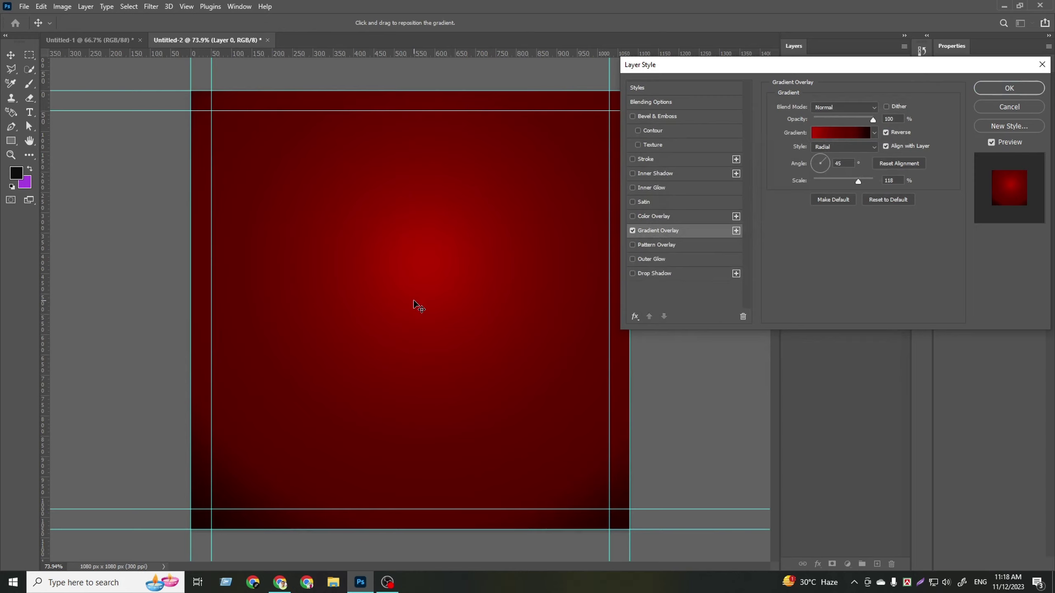
{"action": "mouse_move", "coordinate": [413, 300]}
{"action": "left_mouse_down"}
{"action": "mouse_move", "coordinate": [429, 261]}
{"action": "mouse_move", "coordinate": [427, 291]}
{"action": "left_mouse_up"}
- Move a stop to 81%, remove the extra stop, set midpoint 47%, lower the glow, and apply
{"action": "left_click", "coordinate": [840, 133]}
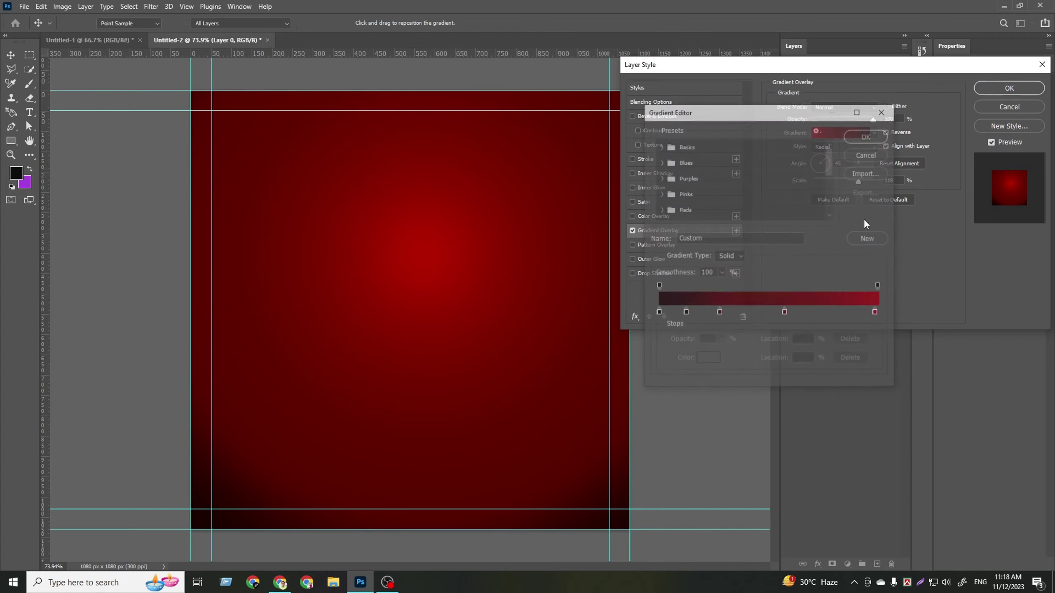
{"action": "left_click_drag", "start_coordinate": [876, 313], "coordinate": [825, 312]}
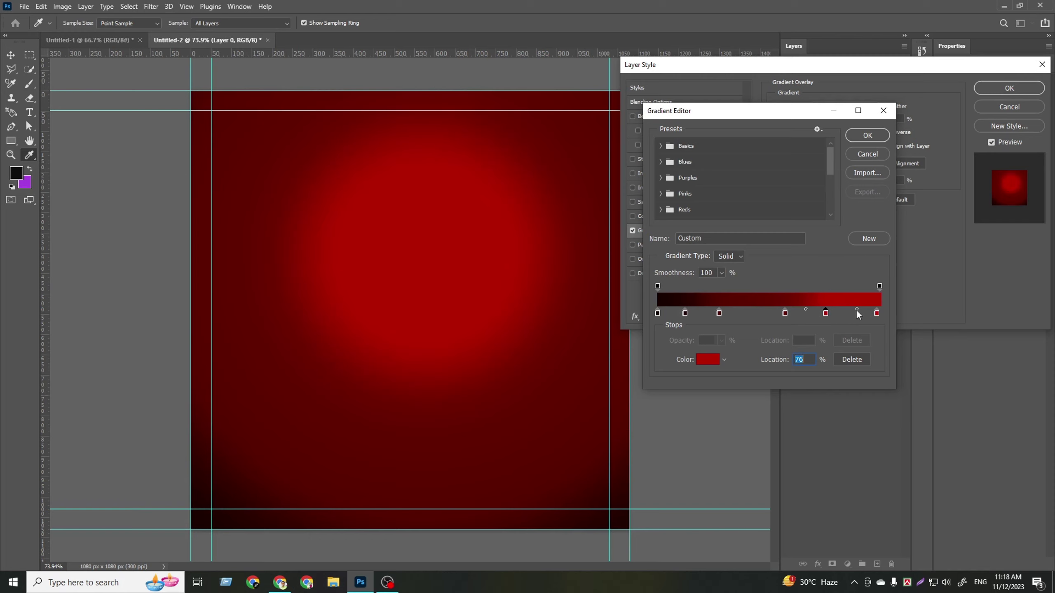
{"action": "left_click", "coordinate": [829, 325]}
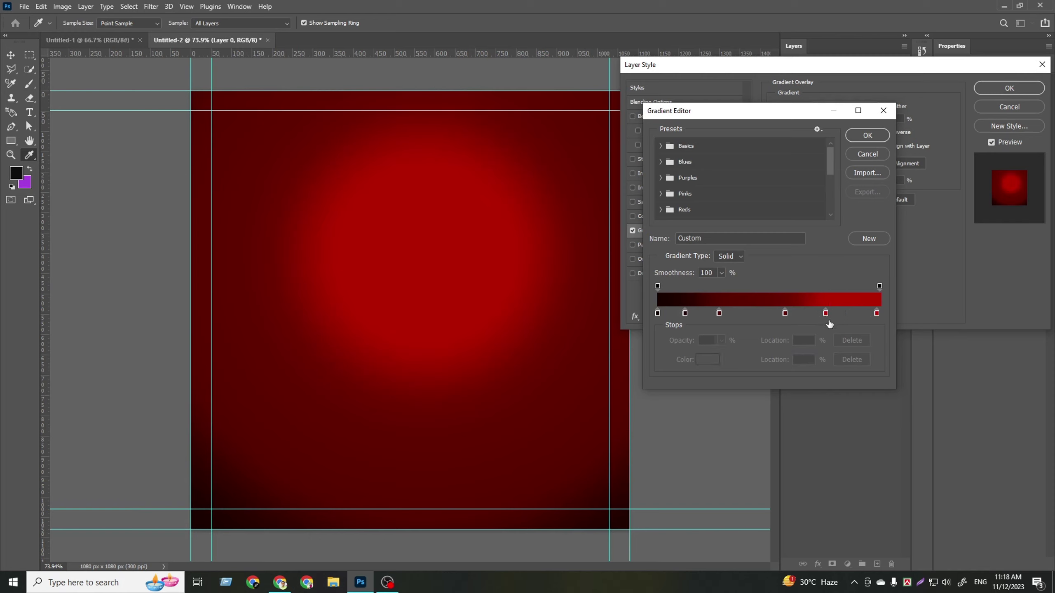
{"action": "left_click_drag", "start_coordinate": [826, 313], "coordinate": [828, 332]}
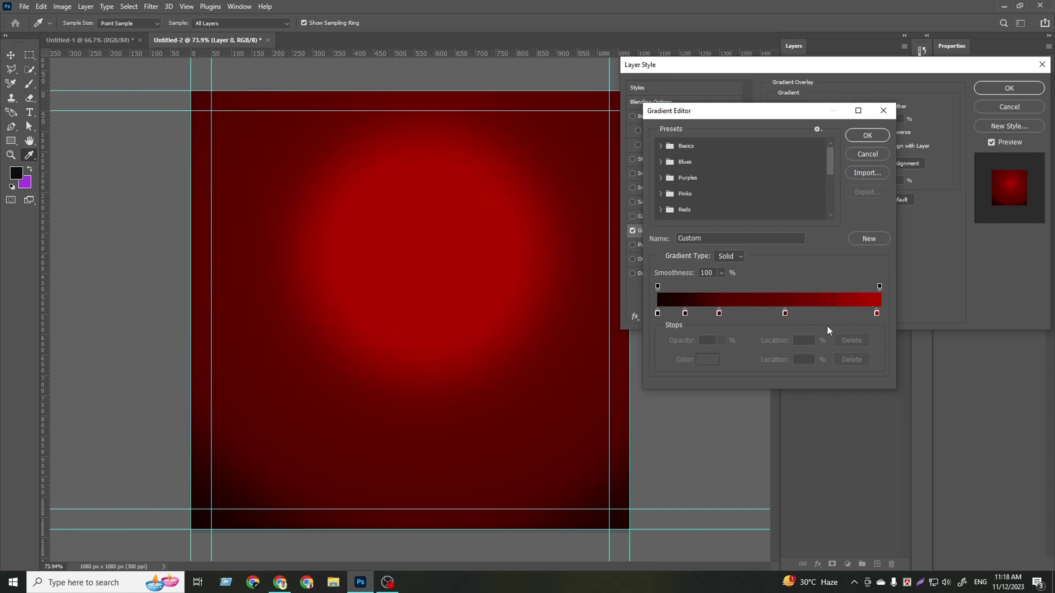
{"action": "left_click", "coordinate": [877, 315]}
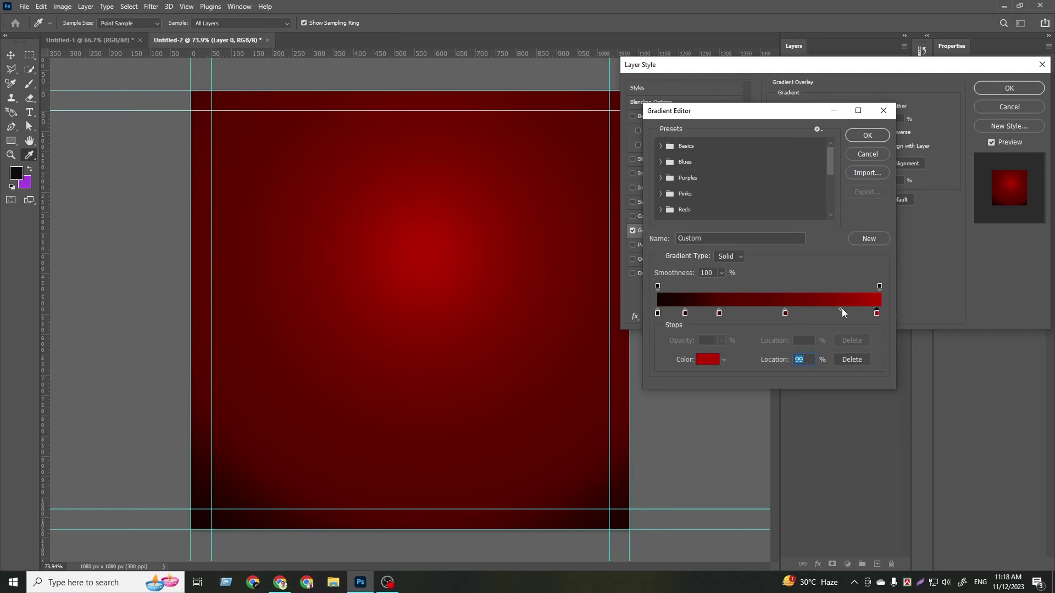
{"action": "left_click_drag", "start_coordinate": [842, 309], "coordinate": [829, 310]}
{"action": "left_click", "coordinate": [866, 138]}
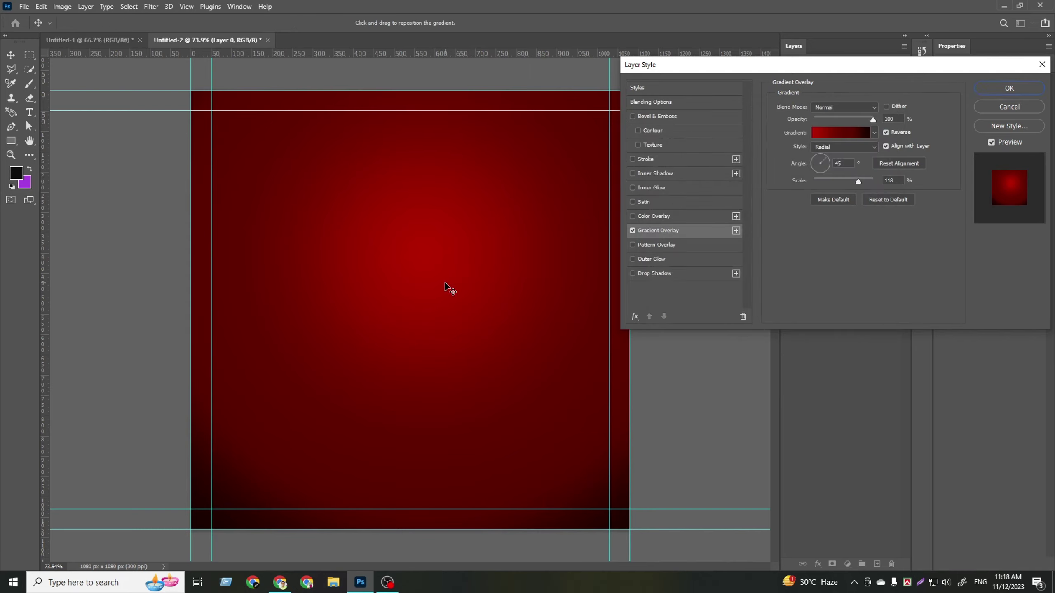
{"action": "mouse_move", "coordinate": [436, 307]}
{"action": "left_mouse_down"}
{"action": "mouse_move", "coordinate": [433, 323]}
{"action": "mouse_move", "coordinate": [438, 296]}
{"action": "left_mouse_up"}
{"action": "left_click", "coordinate": [1009, 88]}
{"action": "left_click", "coordinate": [858, 380]}
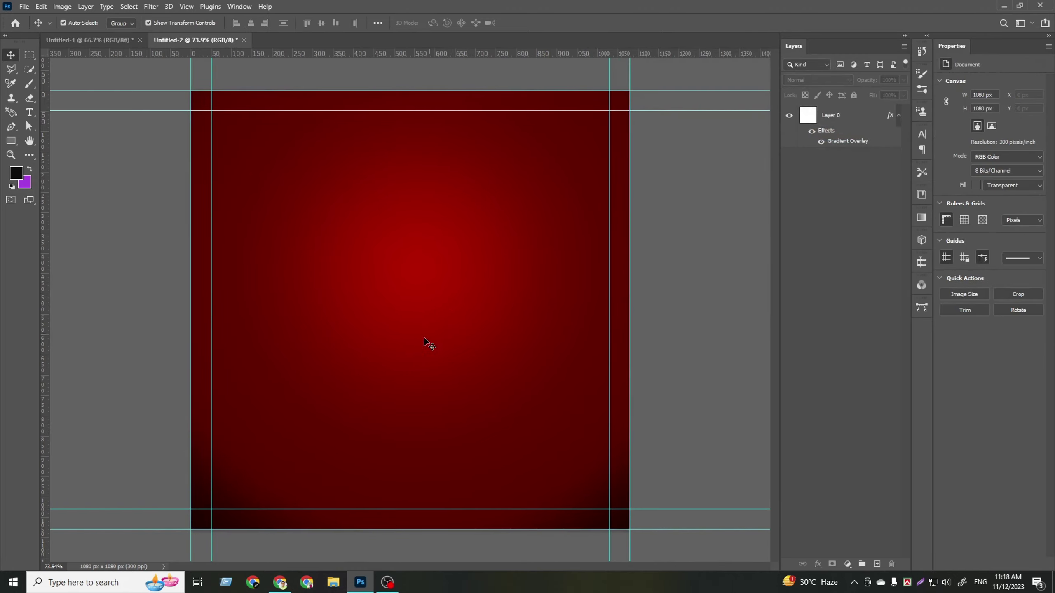
- Copy the Noise texture layer from the burger poster into the red background document
{"action": "left_click", "coordinate": [77, 40]}
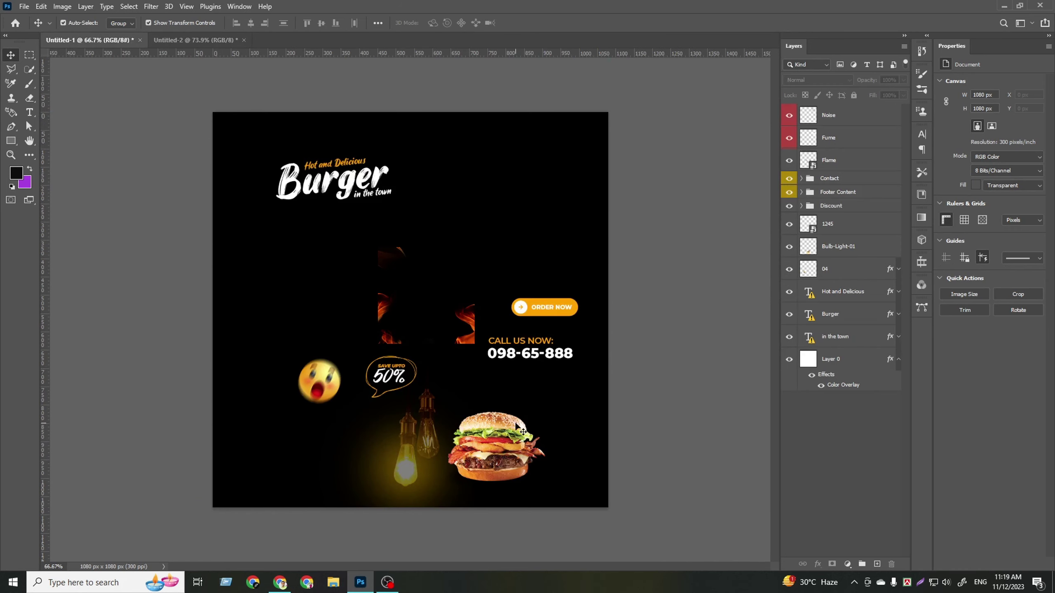
{"action": "left_click", "coordinate": [440, 339]}
{"action": "left_click", "coordinate": [508, 437]}
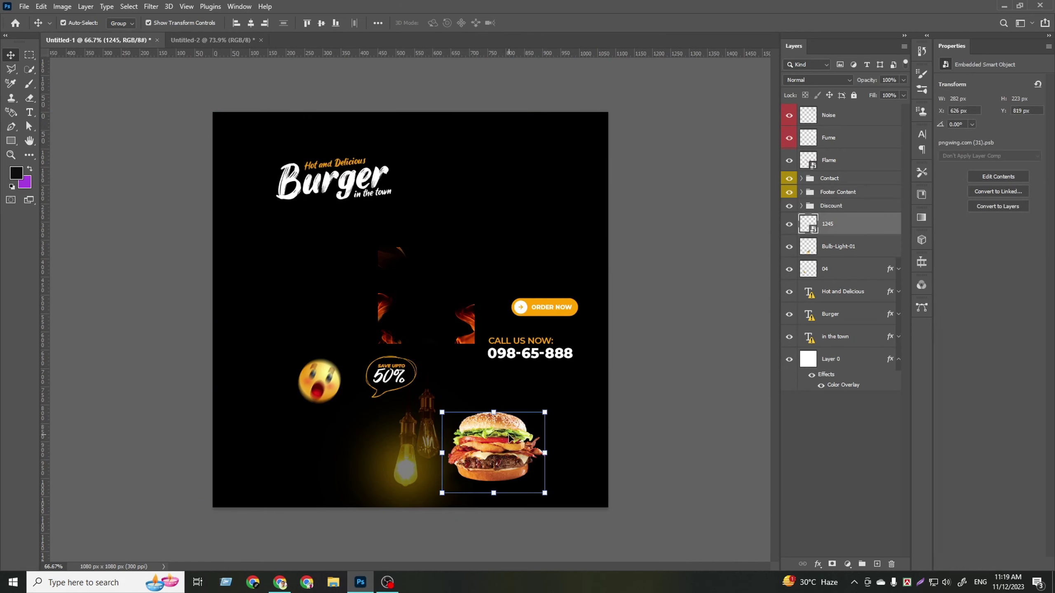
{"action": "left_click", "coordinate": [496, 223]}
{"action": "mouse_move", "coordinate": [541, 207]}
{"action": "left_mouse_down"}
{"action": "mouse_move", "coordinate": [473, 148]}
{"action": "mouse_move", "coordinate": [222, 69]}
{"action": "mouse_move", "coordinate": [223, 52]}
{"action": "mouse_move", "coordinate": [527, 332]}
{"action": "left_mouse_up"}
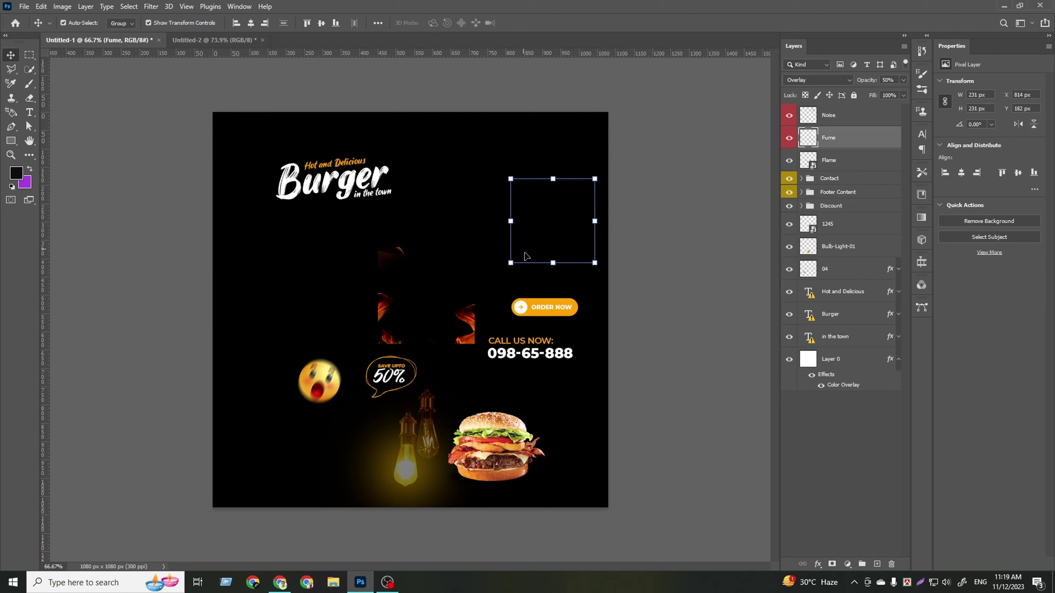
- Copy the Fume texture in, stretch it across the canvas, align it top, and adjust its opacity
{"action": "left_click", "coordinate": [546, 152]}
{"action": "left_click", "coordinate": [553, 250]}
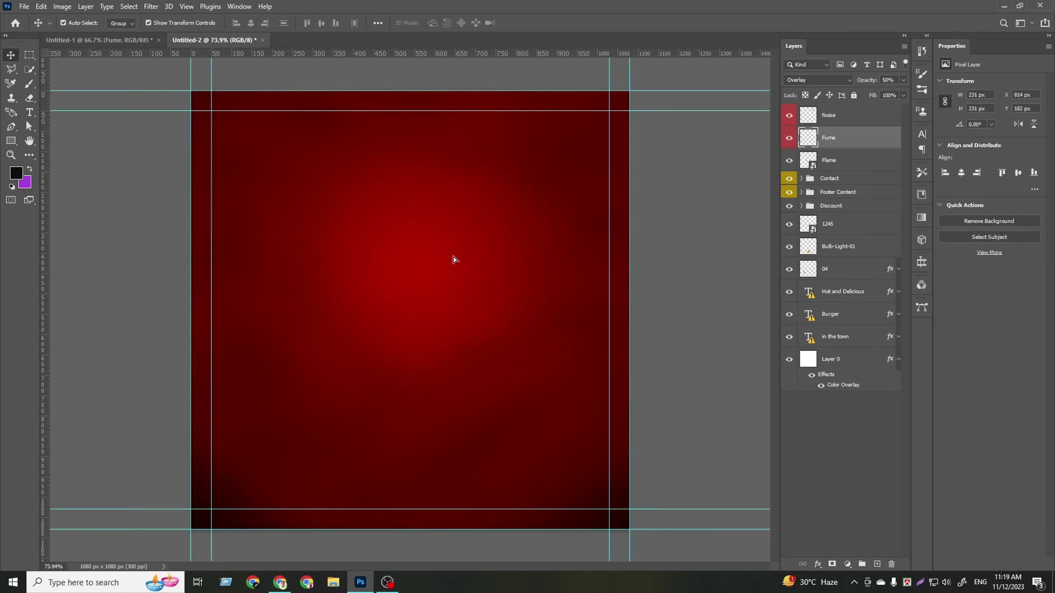
{"action": "mouse_move", "coordinate": [227, 45]}
{"action": "left_mouse_down"}
{"action": "mouse_move", "coordinate": [486, 270]}
{"action": "mouse_move", "coordinate": [629, 250]}
{"action": "left_mouse_up"}
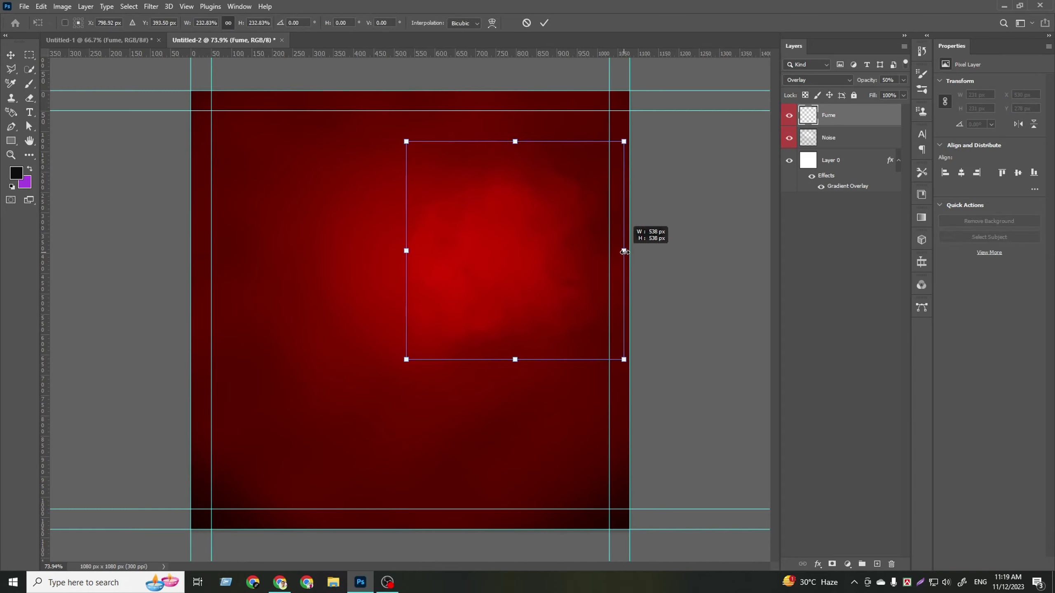
{"action": "left_click_drag", "start_coordinate": [406, 251], "coordinate": [191, 250]}
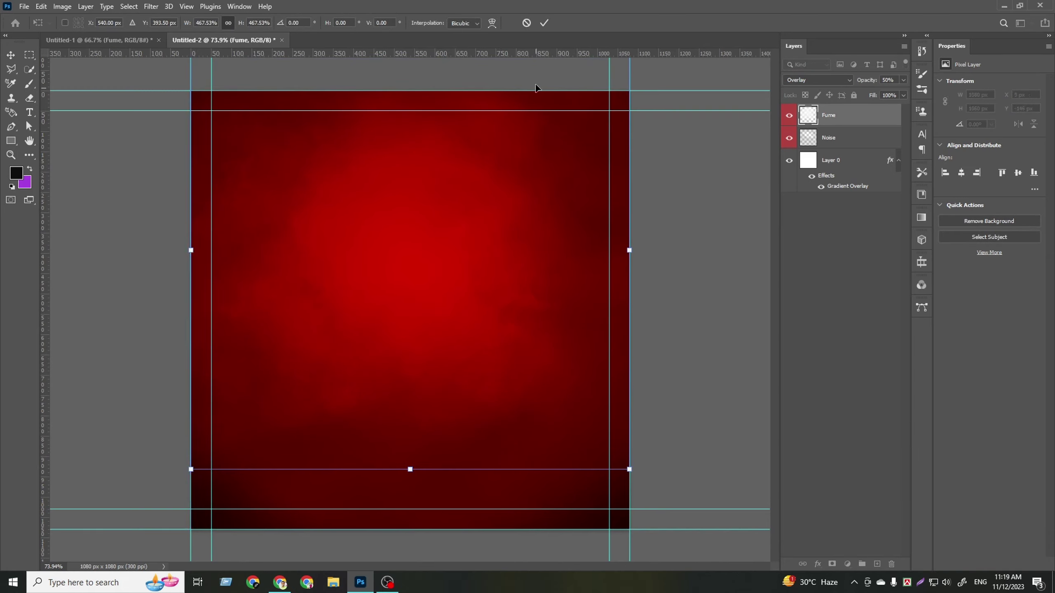
{"action": "left_click", "coordinate": [544, 23]}
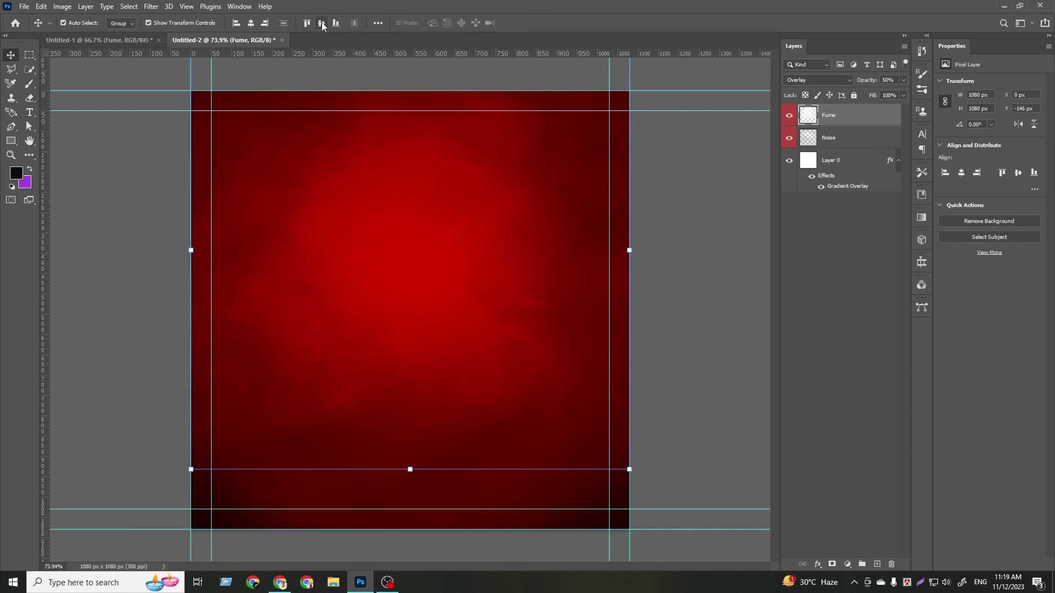
{"action": "left_click", "coordinate": [335, 23]}
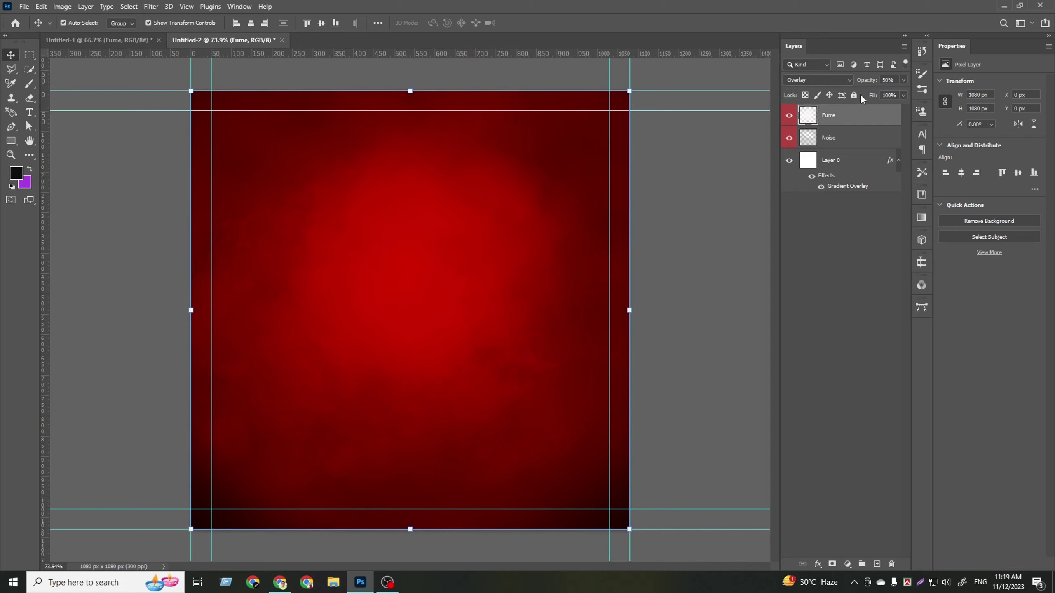
{"action": "left_click", "coordinate": [903, 81]}
{"action": "left_click", "coordinate": [843, 330]}
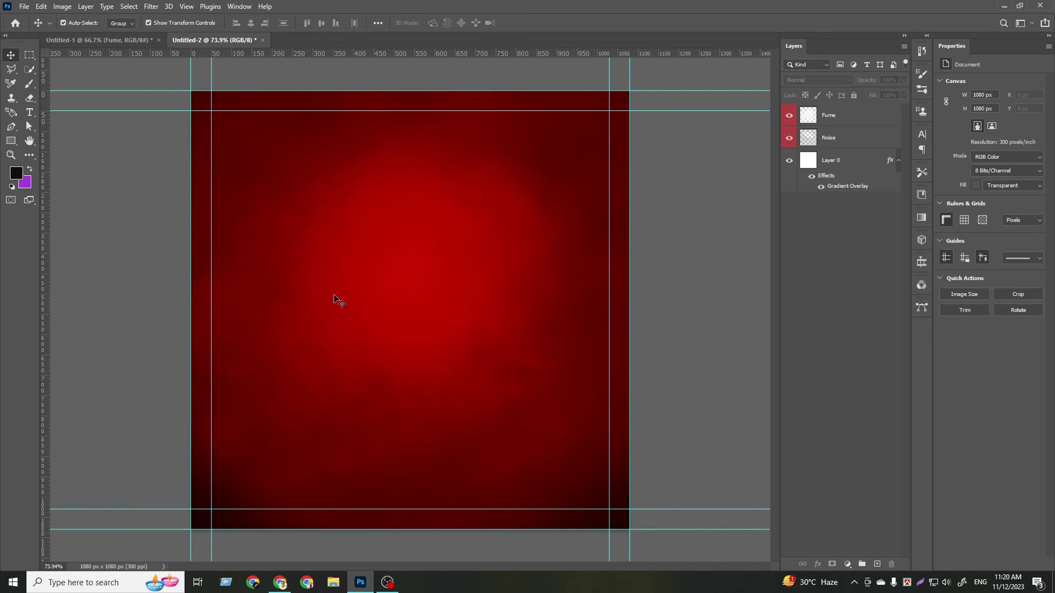
- Copy the burger image into the red document, enlarge it to about 86%, and nudge it down
{"action": "left_click", "coordinate": [116, 45]}
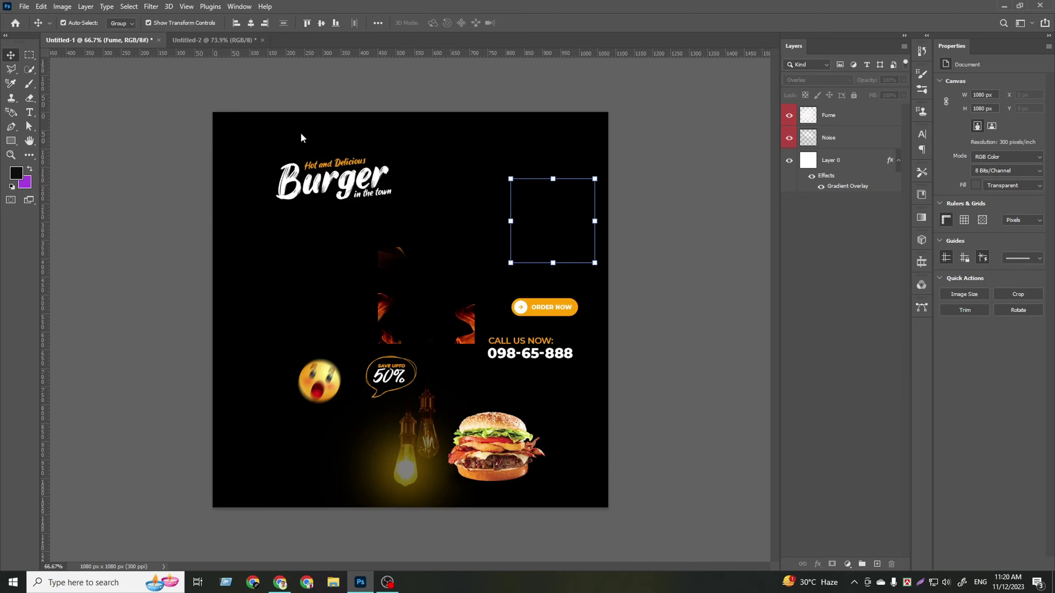
{"action": "left_click", "coordinate": [586, 400]}
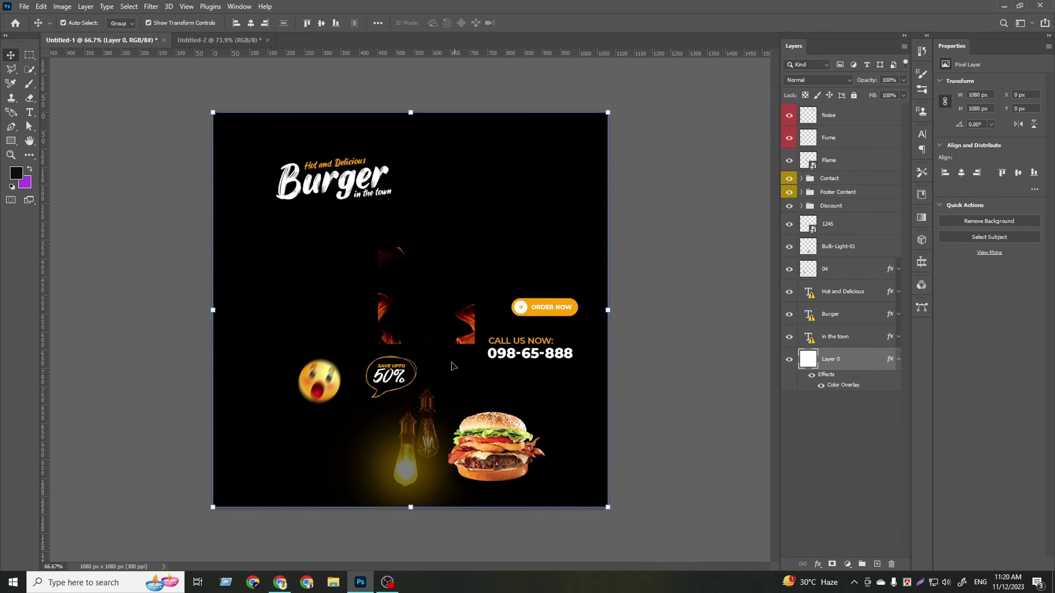
{"action": "mouse_move", "coordinate": [499, 439]}
{"action": "left_mouse_down"}
{"action": "mouse_move", "coordinate": [520, 304]}
{"action": "mouse_move", "coordinate": [228, 70]}
{"action": "left_mouse_up"}
{"action": "mouse_move", "coordinate": [415, 366]}
{"action": "left_mouse_down"}
{"action": "mouse_move", "coordinate": [455, 340]}
{"action": "mouse_move", "coordinate": [411, 241]}
{"action": "left_mouse_up"}
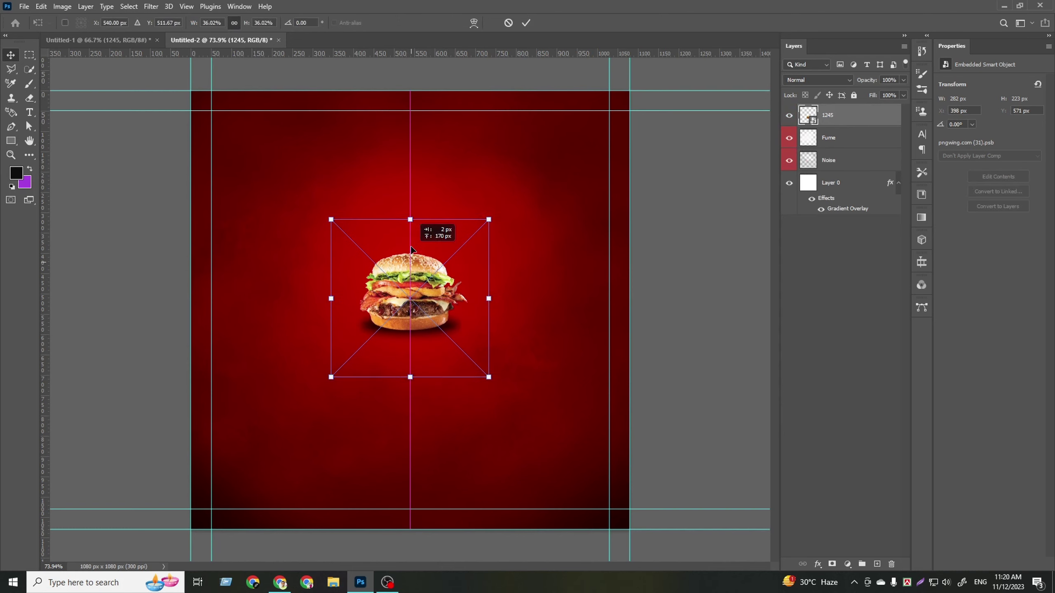
{"action": "left_click_drag", "start_coordinate": [407, 371], "coordinate": [443, 588]}
{"action": "left_click", "coordinate": [527, 22]}
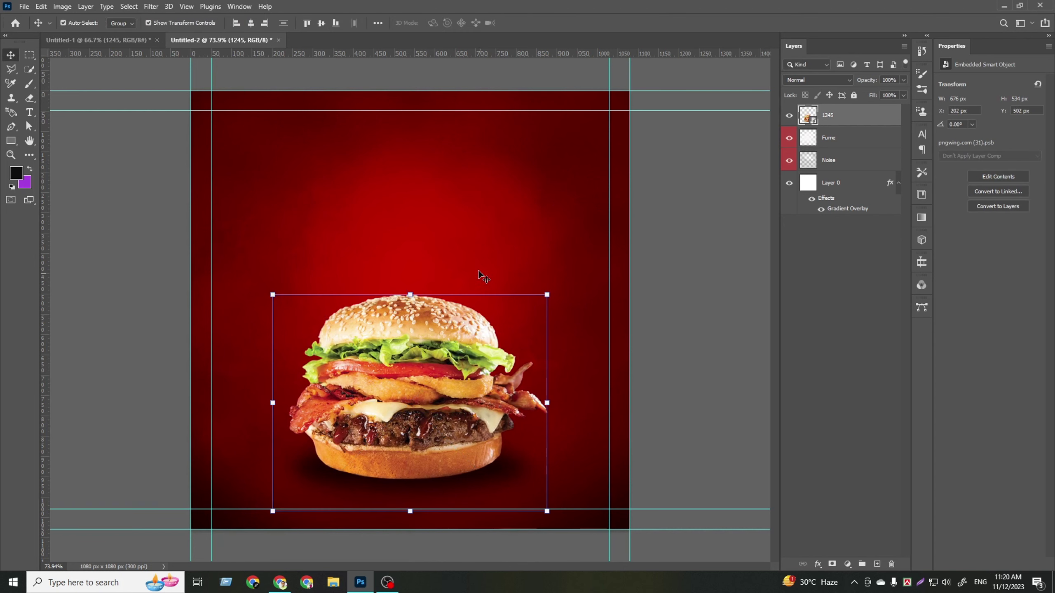
{"action": "left_click_drag", "start_coordinate": [457, 361], "coordinate": [457, 371]}
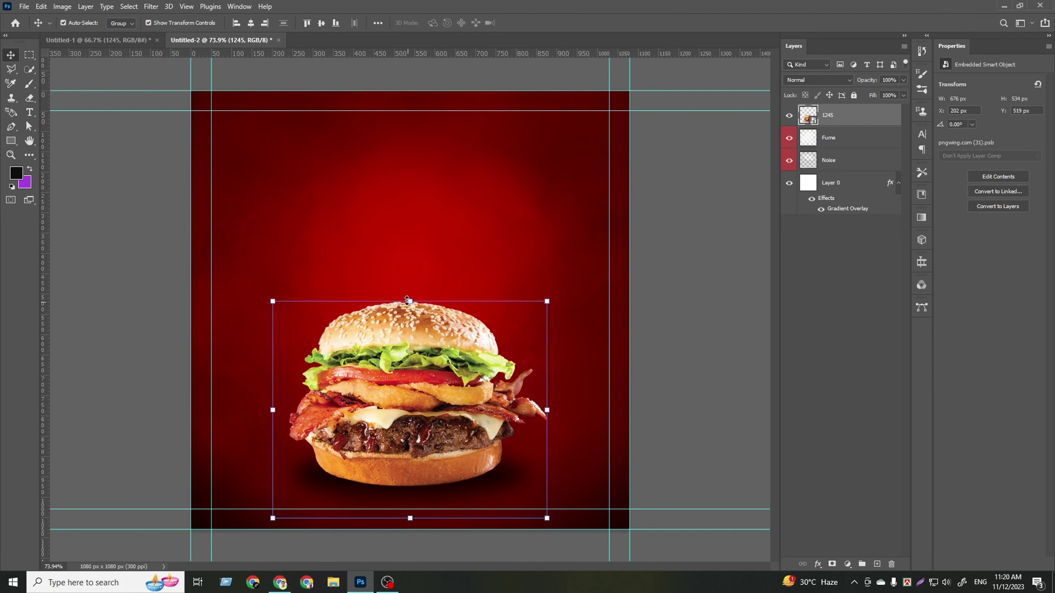
- Rescale the burger to about 90%, place it centre-low, and return to the burger poster
{"action": "key", "text": "ctrl+t"}
{"action": "left_click_drag", "start_coordinate": [412, 304], "coordinate": [412, 286]}
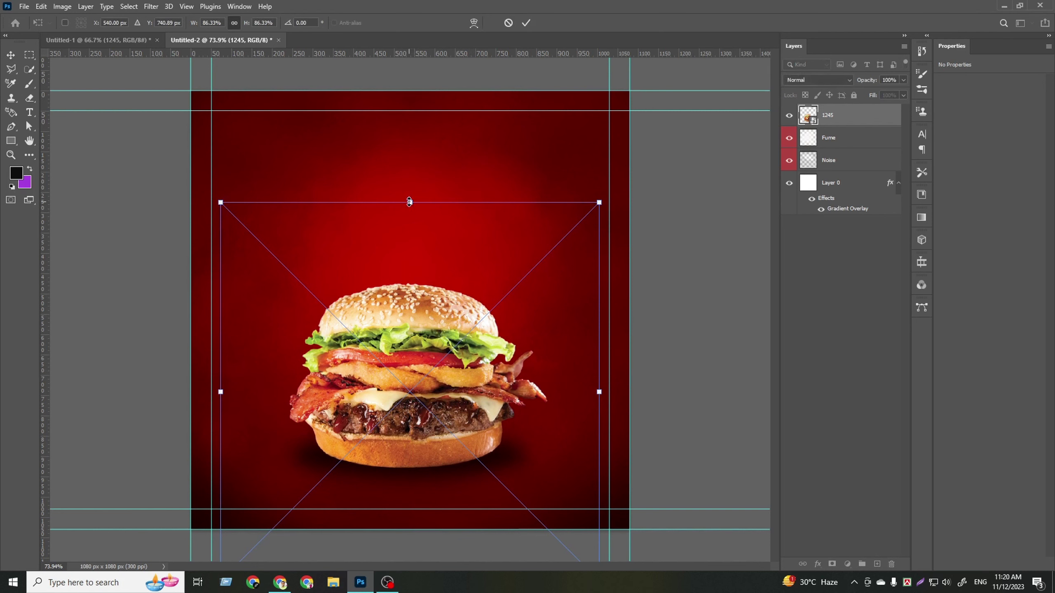
{"action": "left_click_drag", "start_coordinate": [410, 204], "coordinate": [410, 166]}
{"action": "left_click_drag", "start_coordinate": [414, 265], "coordinate": [415, 291]}
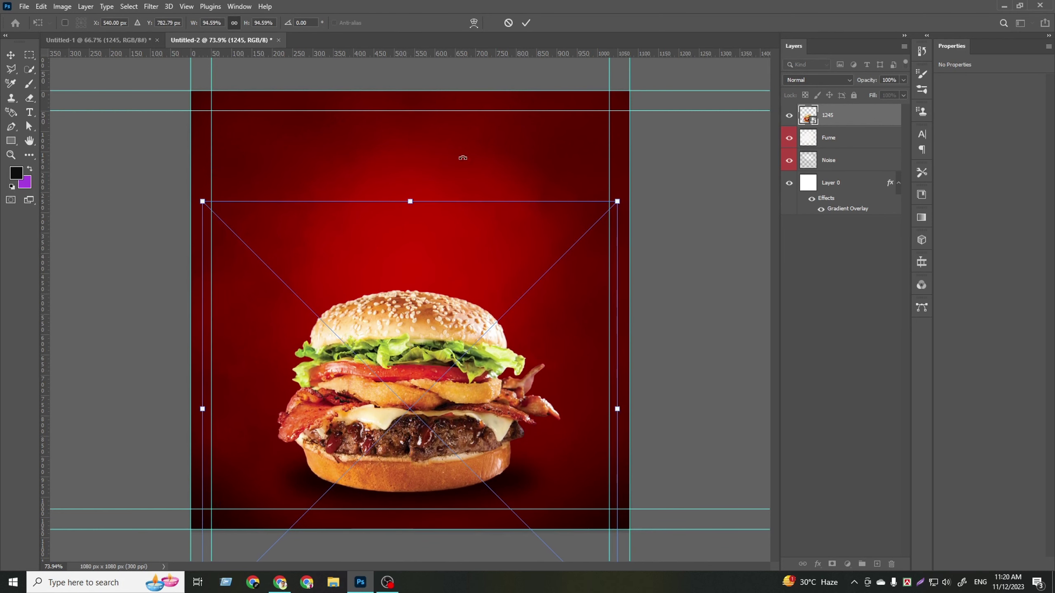
{"action": "left_click_drag", "start_coordinate": [413, 200], "coordinate": [410, 220]}
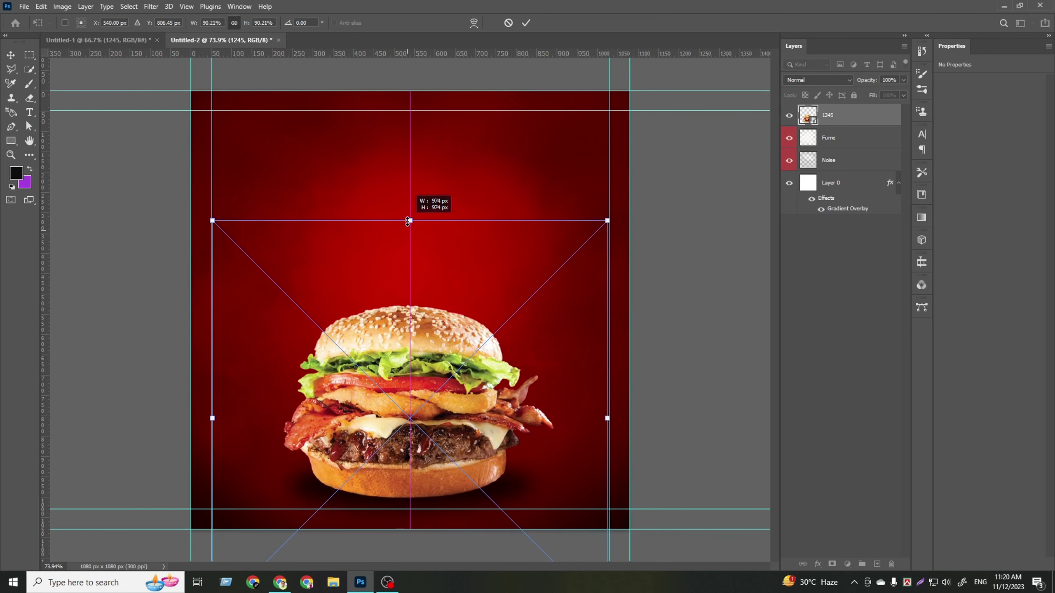
{"action": "left_click_drag", "start_coordinate": [410, 393], "coordinate": [409, 381]}
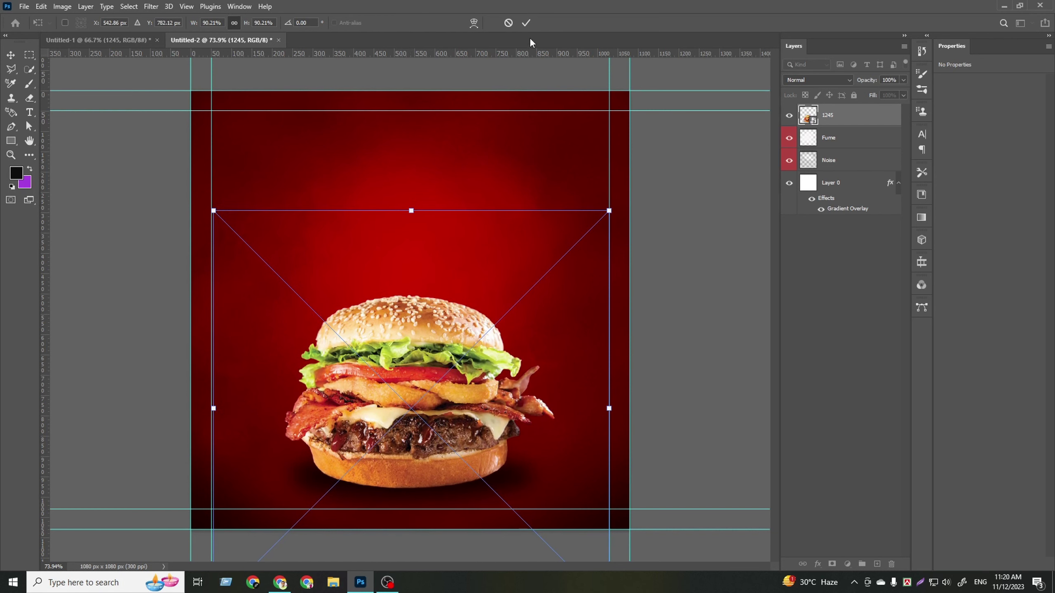
{"action": "left_click", "coordinate": [526, 23]}
{"action": "left_click", "coordinate": [805, 335]}
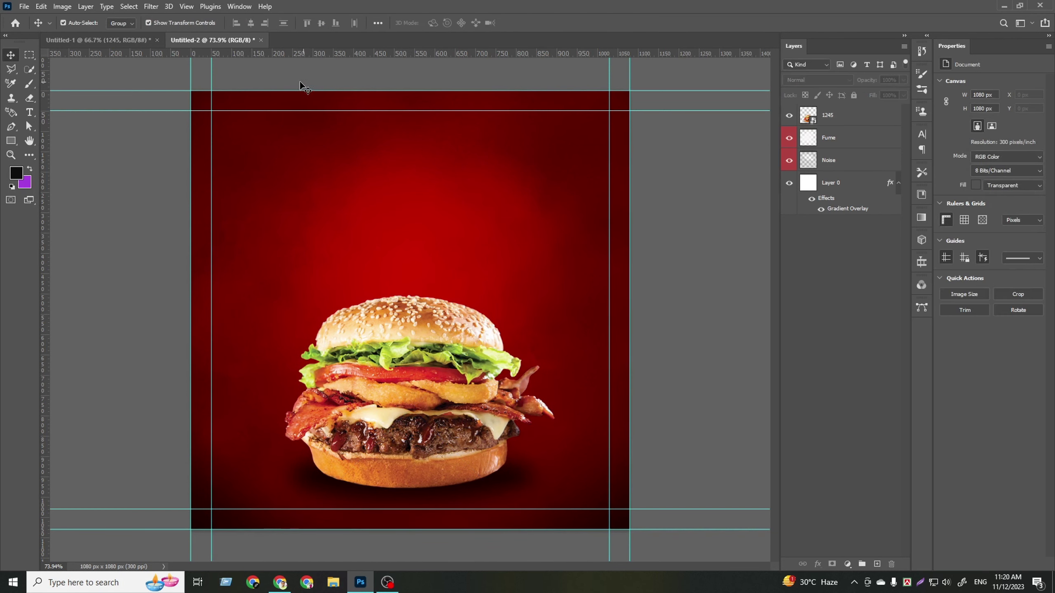
{"action": "left_click", "coordinate": [138, 40]}
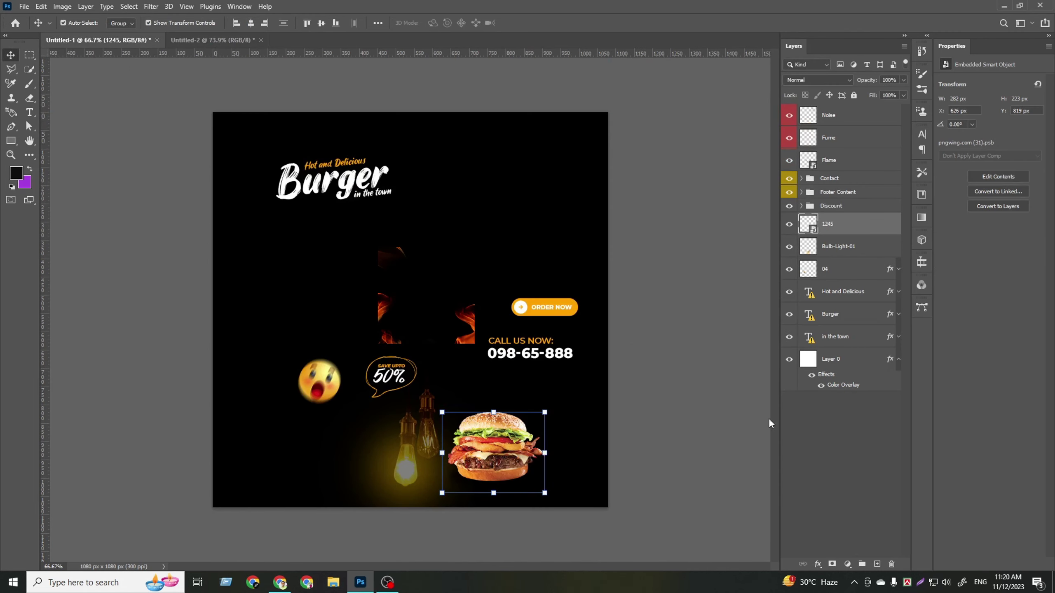
- Copy the Flame layer in, stretch and centre it over the canvas, and blend with Linear Dodge (Add)
{"action": "left_click", "coordinate": [471, 325]}
{"action": "mouse_move", "coordinate": [470, 325]}
{"action": "left_mouse_down"}
{"action": "mouse_move", "coordinate": [349, 189]}
{"action": "mouse_move", "coordinate": [482, 368]}
{"action": "left_mouse_up"}
{"action": "left_click", "coordinate": [236, 23]}
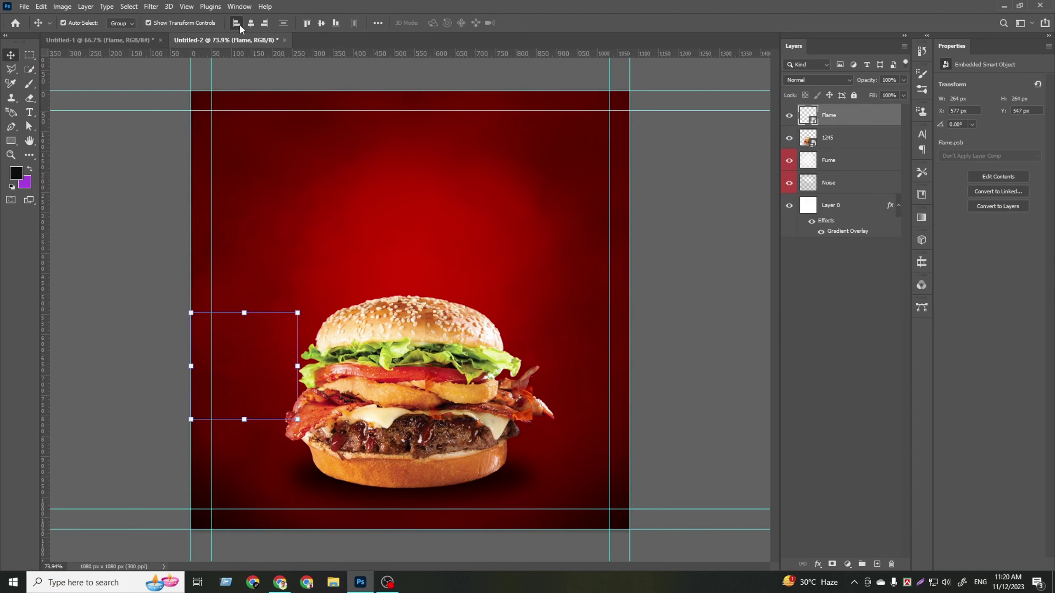
{"action": "left_click", "coordinate": [307, 23]}
{"action": "left_click_drag", "start_coordinate": [298, 198], "coordinate": [650, 518]}
{"action": "left_click", "coordinate": [526, 24]}
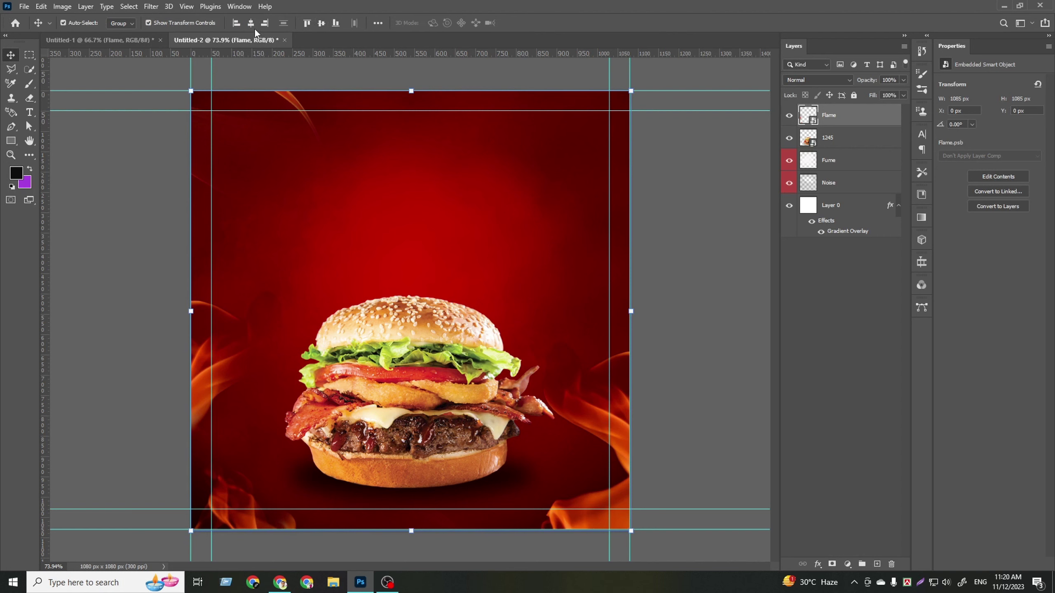
{"action": "left_click", "coordinate": [251, 22]}
{"action": "left_click", "coordinate": [321, 23]}
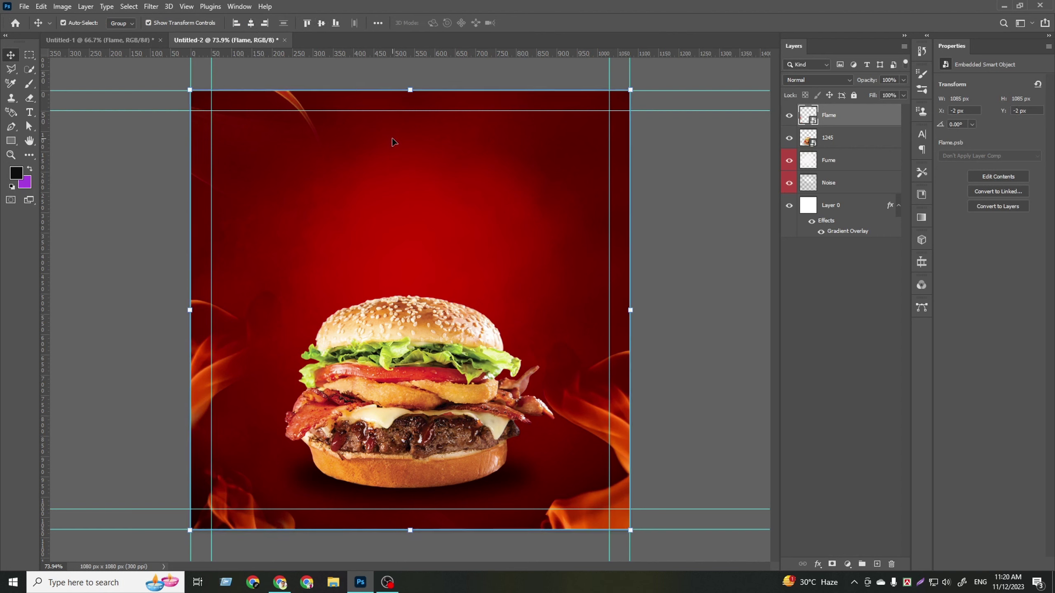
{"action": "left_click", "coordinate": [821, 81]}
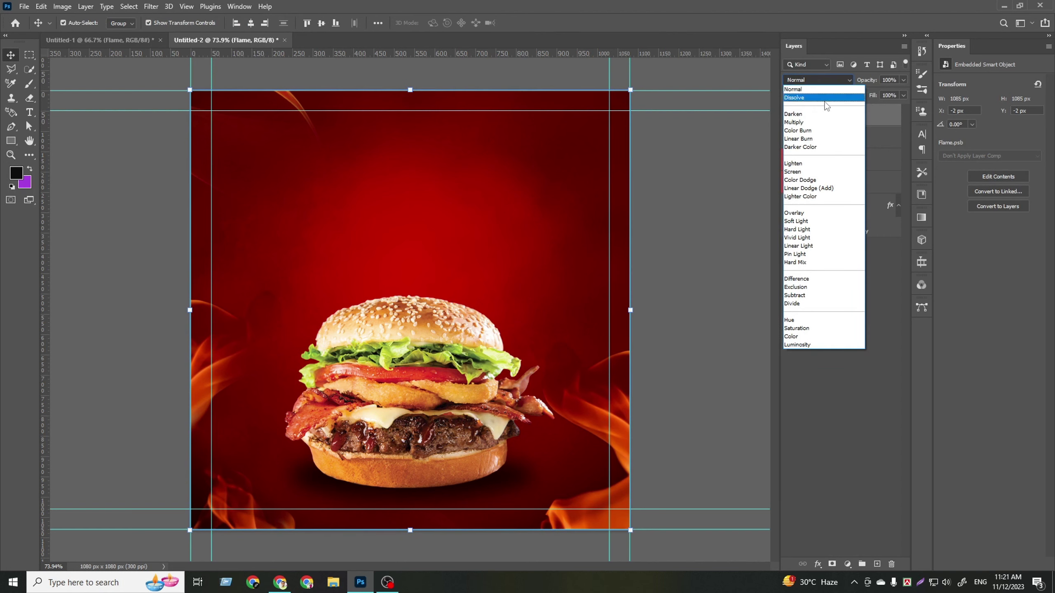
{"action": "left_click", "coordinate": [820, 190]}
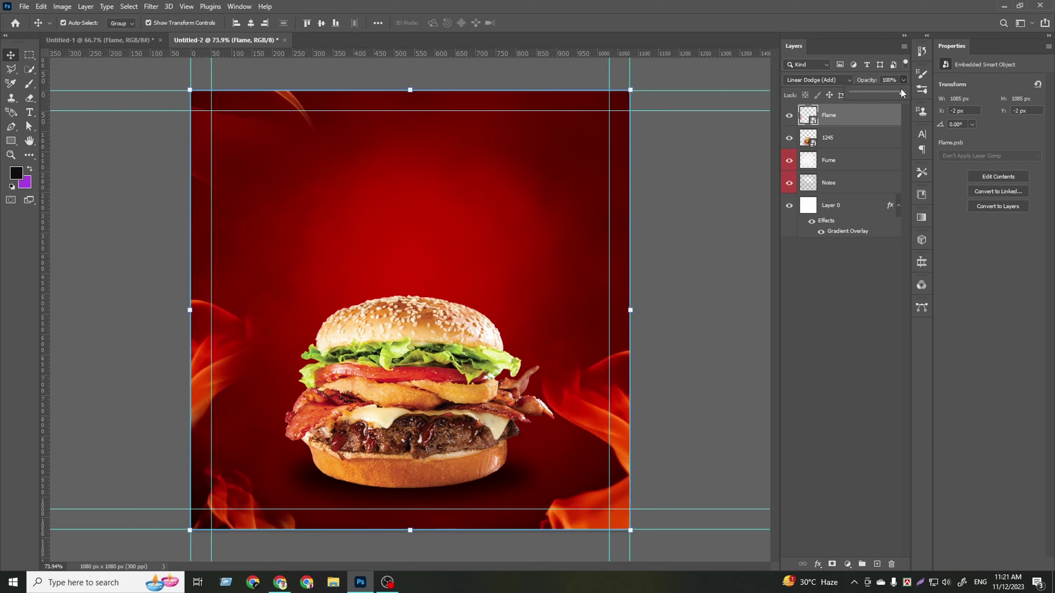
{"action": "left_click", "coordinate": [838, 369]}
- Nudge the burger left and enlarge the flames slightly past the canvas edges
{"action": "left_click", "coordinate": [460, 382]}
{"action": "left_click_drag", "start_coordinate": [460, 382], "coordinate": [453, 384]}
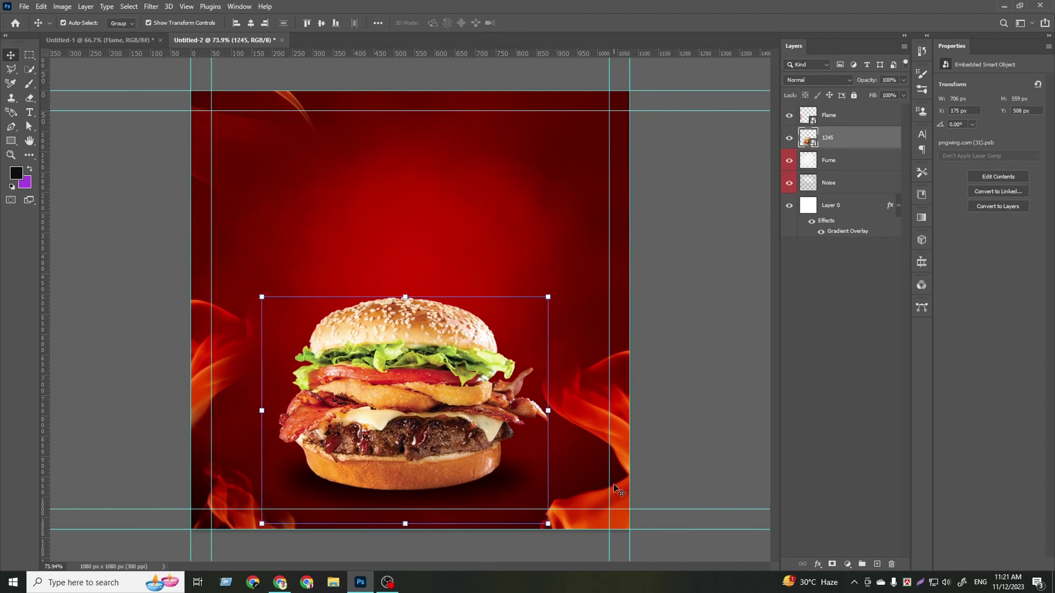
{"action": "left_click", "coordinate": [617, 521]}
{"action": "mouse_move", "coordinate": [630, 317]}
{"action": "left_mouse_down"}
{"action": "mouse_move", "coordinate": [647, 316]}
{"action": "mouse_move", "coordinate": [641, 310]}
{"action": "left_mouse_up"}
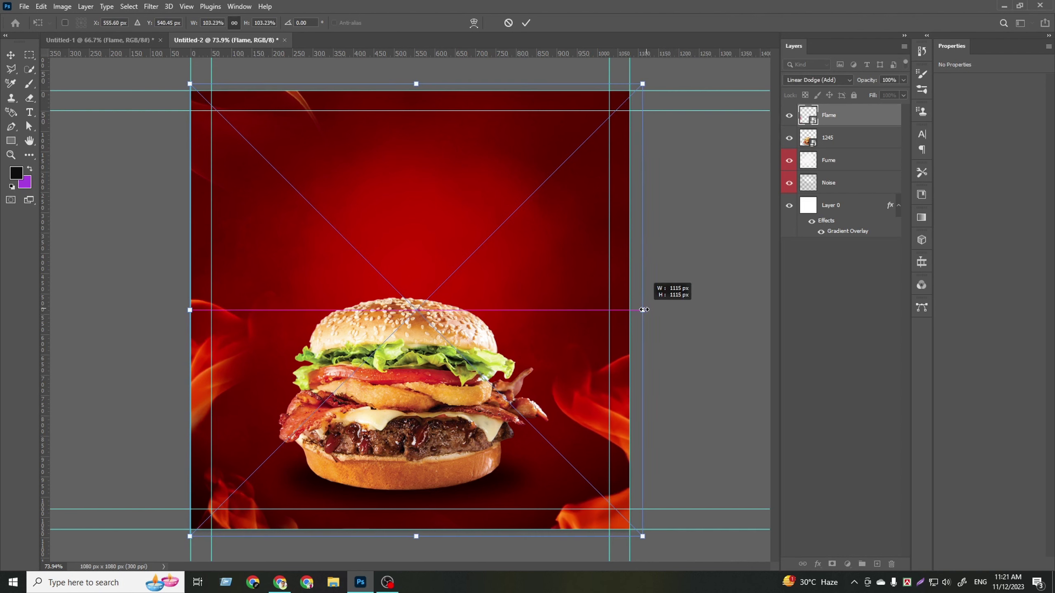
{"action": "key", "text": "Return"}
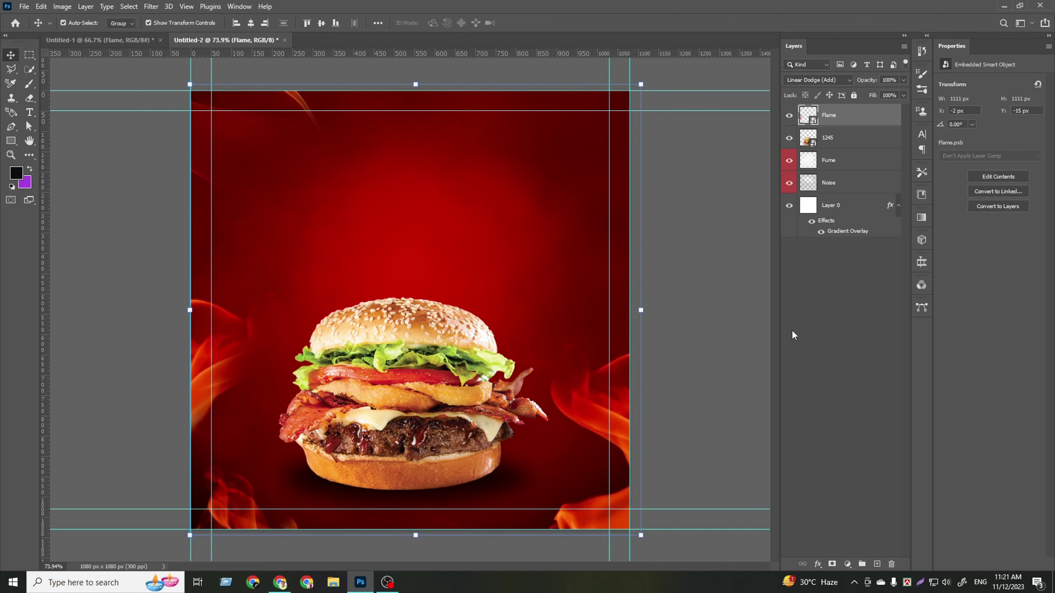
{"action": "left_click", "coordinate": [785, 319]}
- Select the three title text layers in the burger poster and group them
{"action": "left_click", "coordinate": [100, 40]}
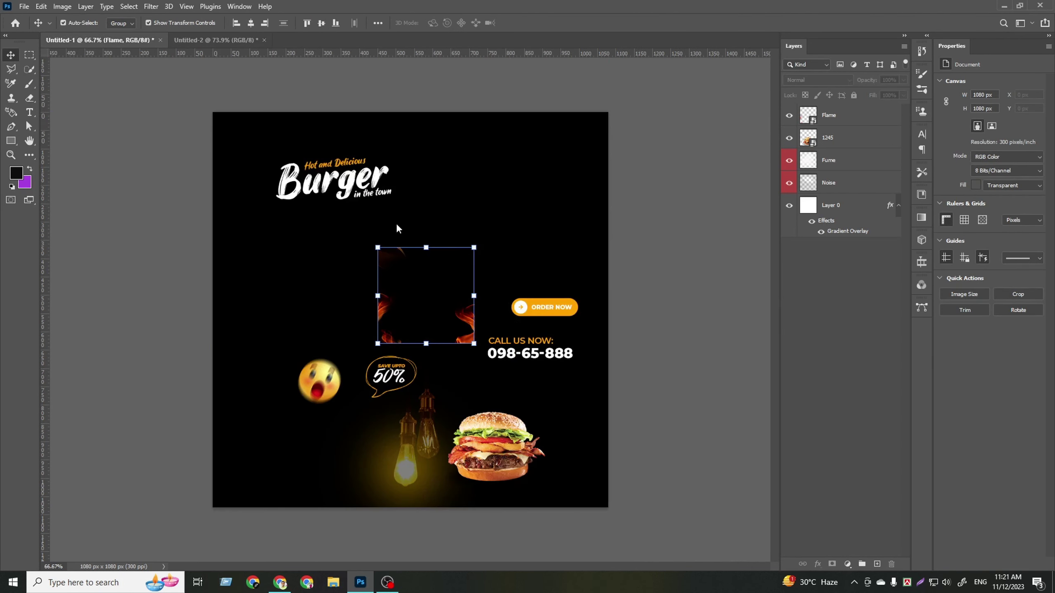
{"action": "left_click", "coordinate": [403, 387]}
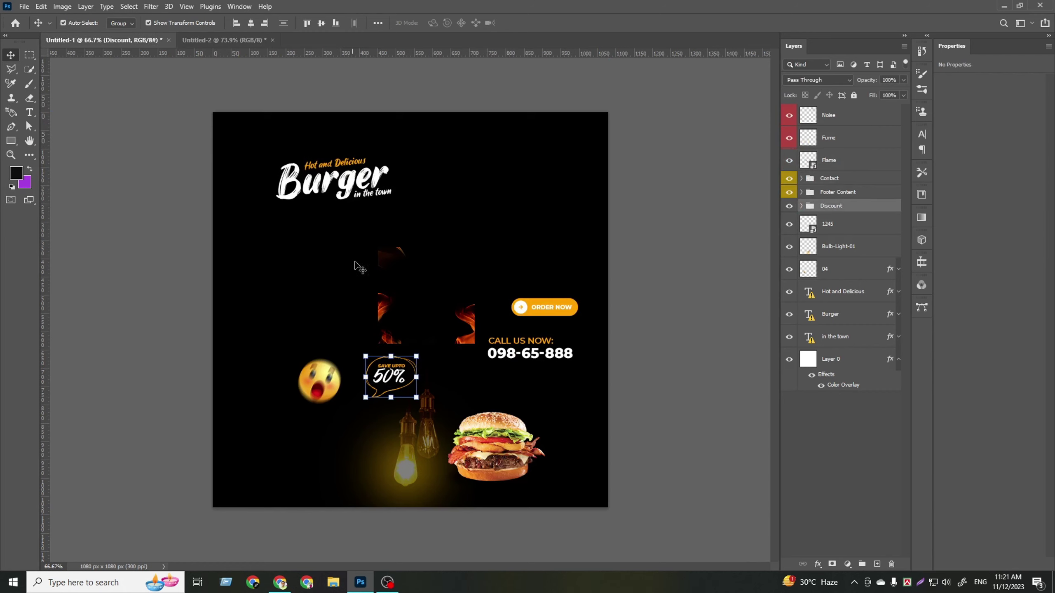
{"action": "left_click", "coordinate": [358, 216]}
{"action": "left_click", "coordinate": [355, 189]}
{"action": "key", "text": "ctrl+g"}
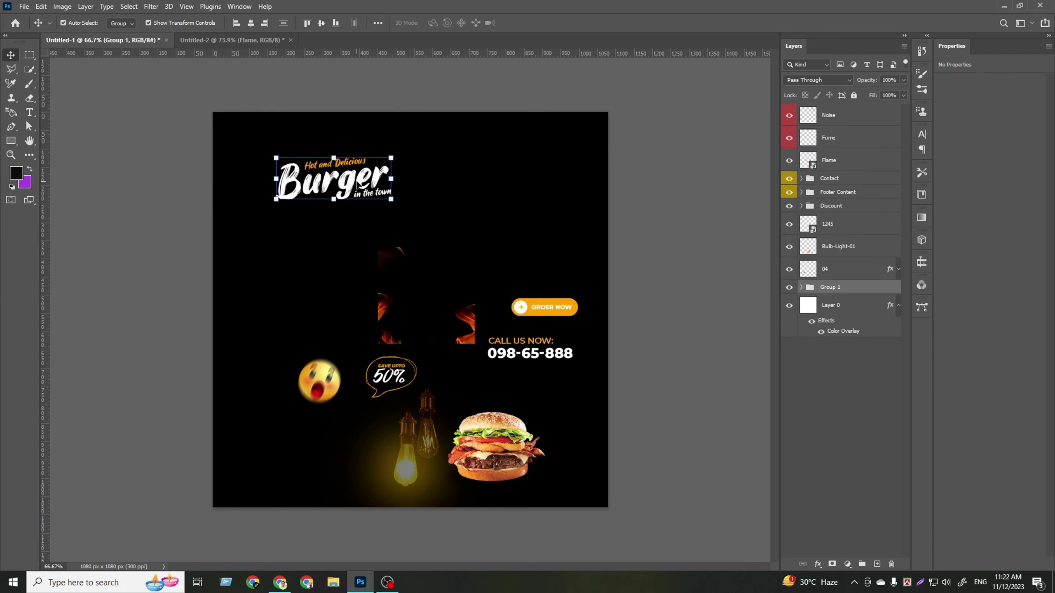
- Copy the title group into the red design and scale it to about 209% above the burger
{"action": "mouse_move", "coordinate": [356, 183]}
{"action": "left_mouse_down"}
{"action": "mouse_move", "coordinate": [400, 148]}
{"action": "mouse_move", "coordinate": [401, 160]}
{"action": "left_mouse_up"}
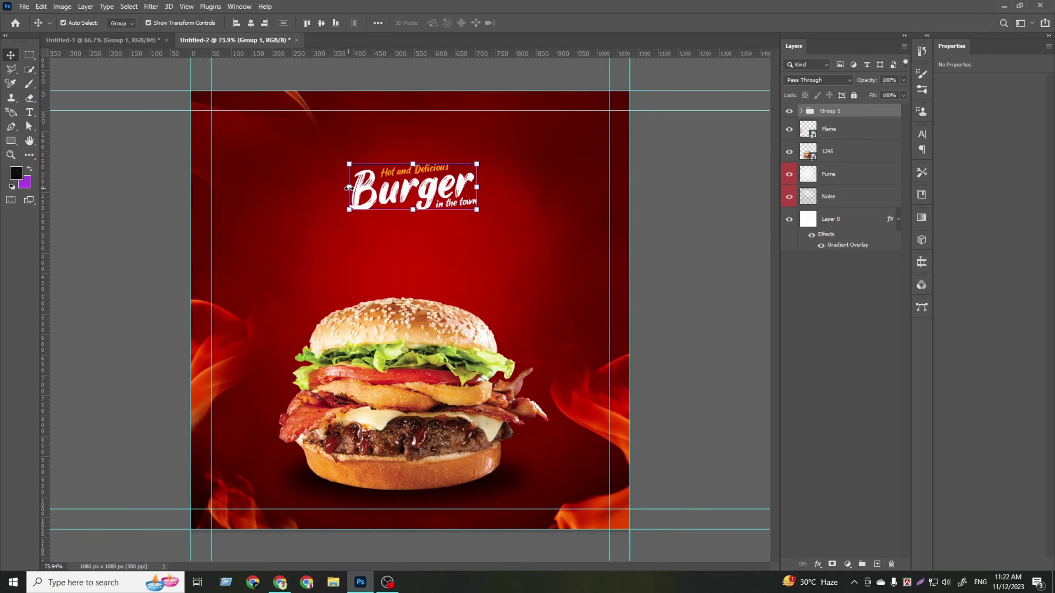
{"action": "left_click", "coordinate": [629, 261]}
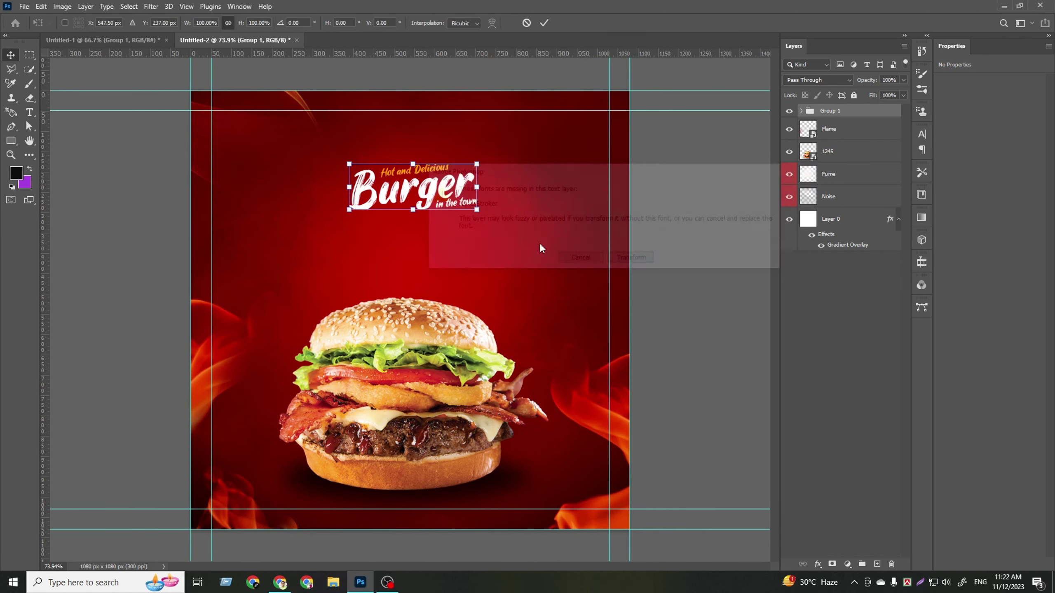
{"action": "left_click_drag", "start_coordinate": [416, 212], "coordinate": [420, 256]}
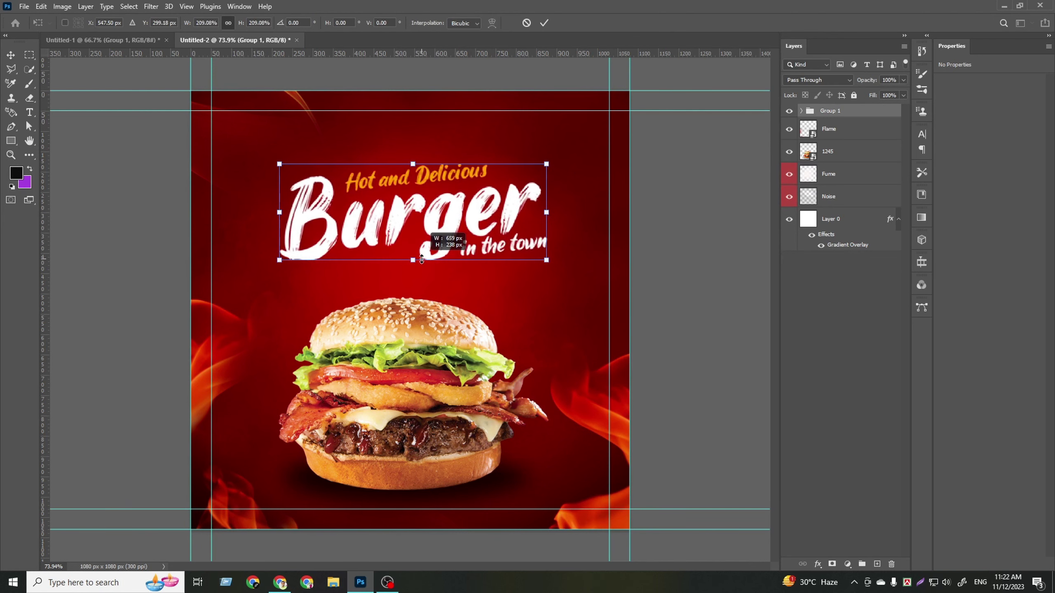
{"action": "left_click_drag", "start_coordinate": [404, 182], "coordinate": [402, 191]}
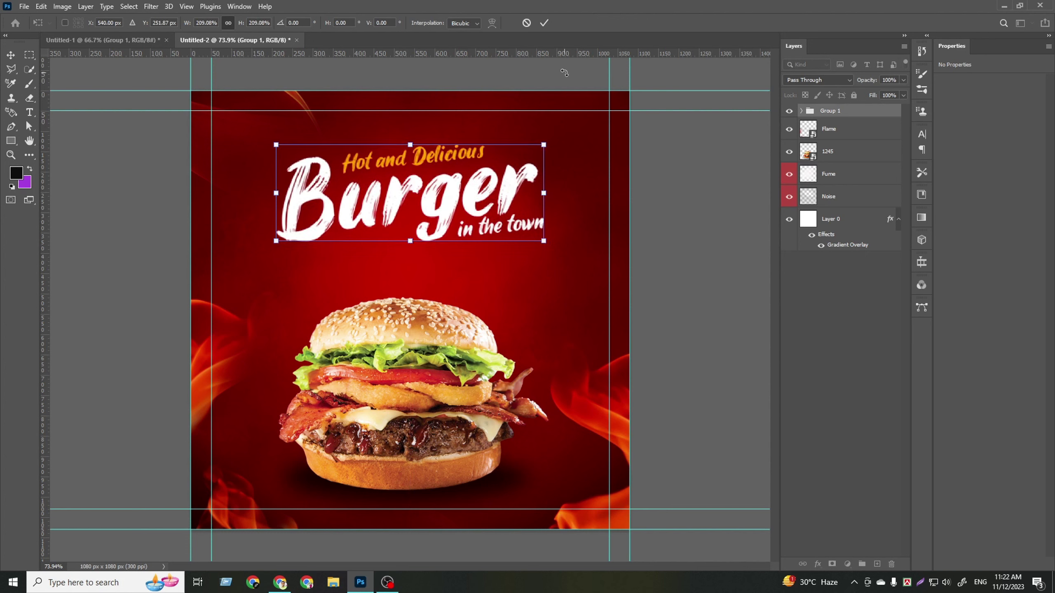
{"action": "left_click", "coordinate": [544, 22]}
- Raise the burger slightly under the title, then return to the reference poster
{"action": "left_click_drag", "start_coordinate": [464, 357], "coordinate": [465, 349]}
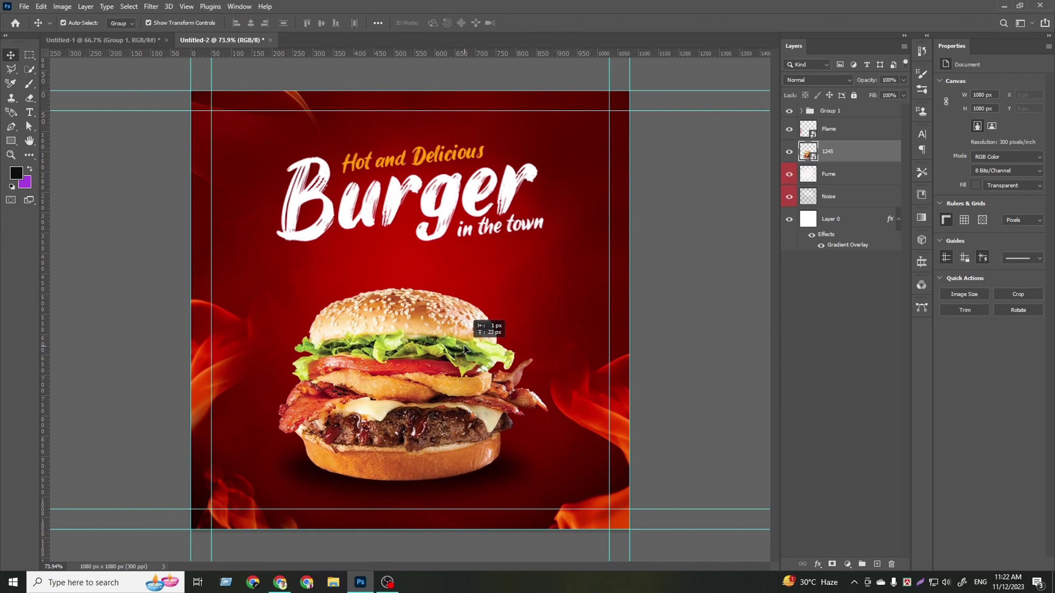
{"action": "left_click_drag", "start_coordinate": [464, 346], "coordinate": [464, 340]}
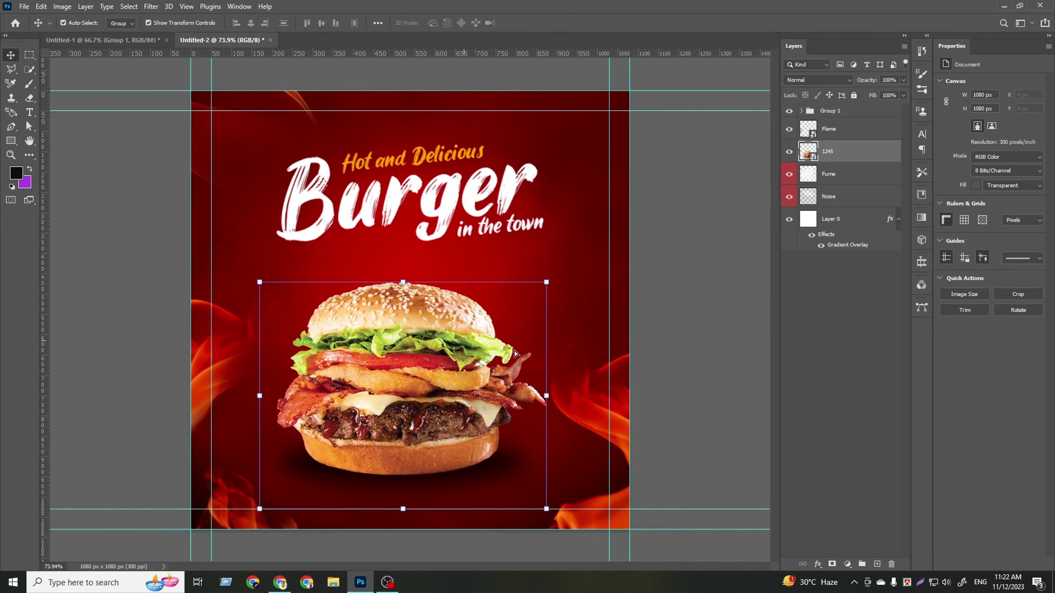
{"action": "left_click", "coordinate": [809, 389]}
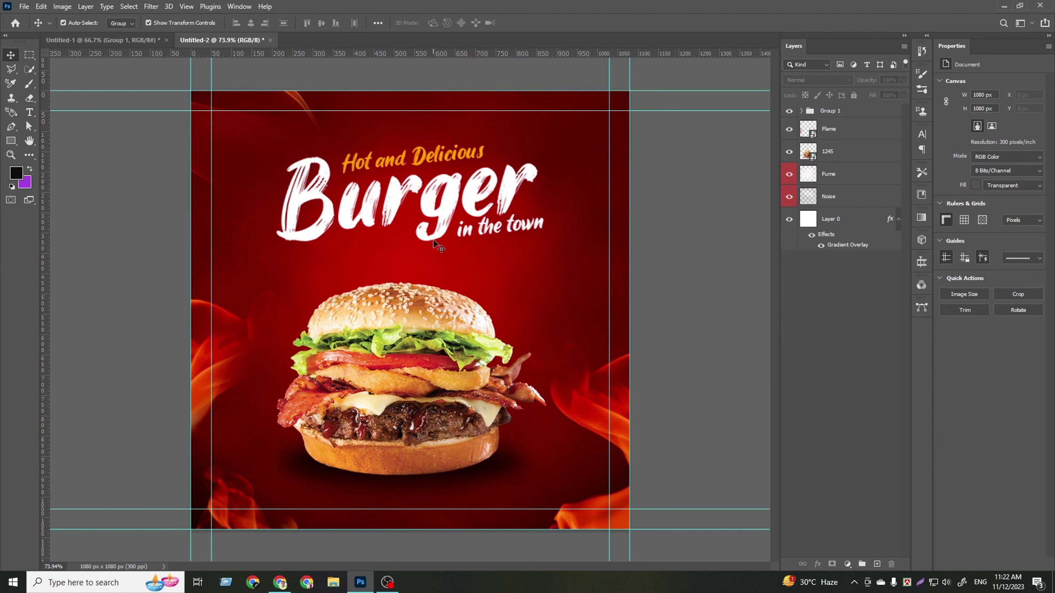
{"action": "left_click", "coordinate": [124, 40]}
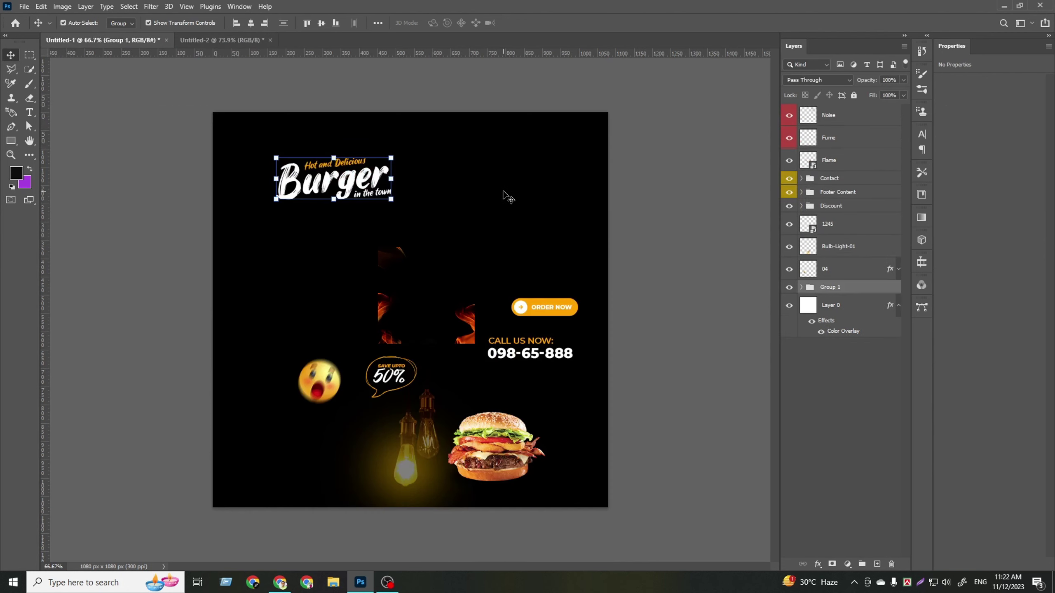
- Drag Bulb-Light-01 into the red design beside 'in the town' and raise its opacity to 100%
{"action": "left_click_drag", "start_coordinate": [412, 468], "coordinate": [243, 56]}
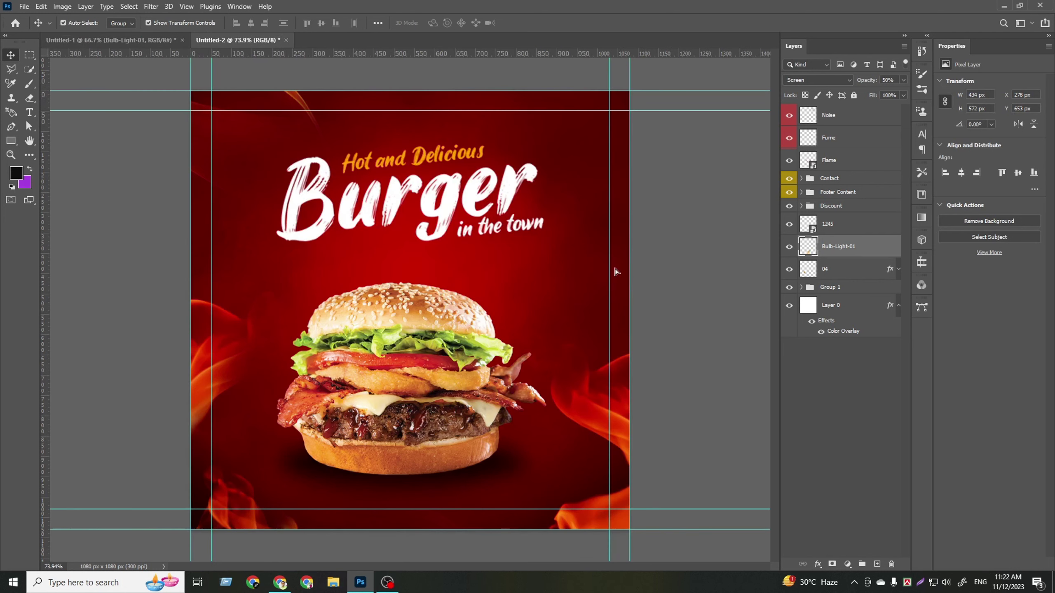
{"action": "left_click_drag", "start_coordinate": [615, 271], "coordinate": [618, 271]}
{"action": "left_click_drag", "start_coordinate": [600, 310], "coordinate": [559, 204]}
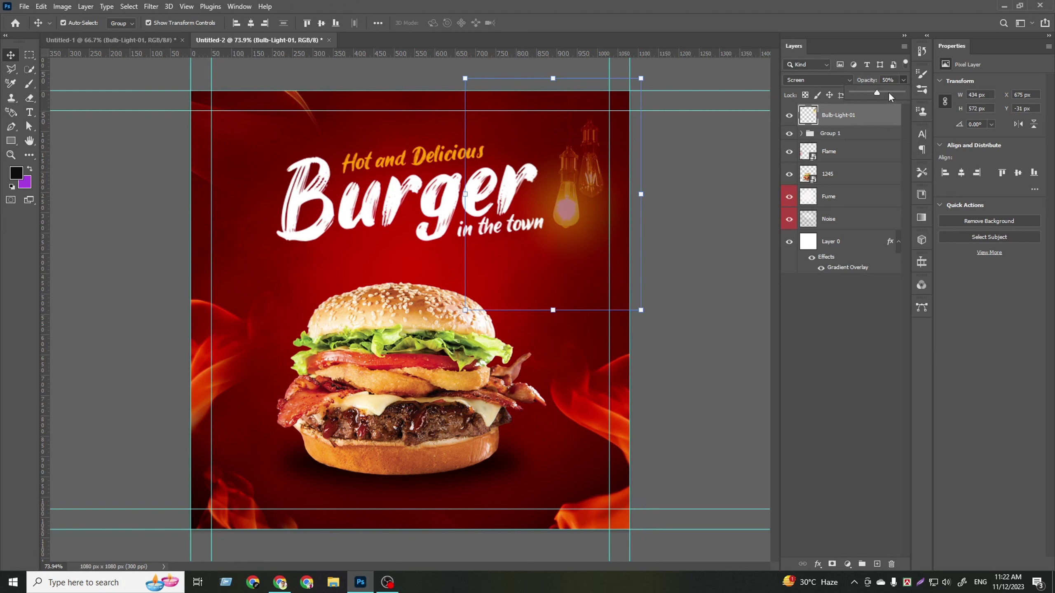
{"action": "mouse_move", "coordinate": [889, 94]}
{"action": "left_mouse_down"}
{"action": "mouse_move", "coordinate": [908, 93]}
{"action": "mouse_move", "coordinate": [887, 93]}
{"action": "left_mouse_up"}
- Scale the Burger title group to about 88.6% and move the bulb up toward the top-right corner
{"action": "left_click", "coordinate": [800, 374]}
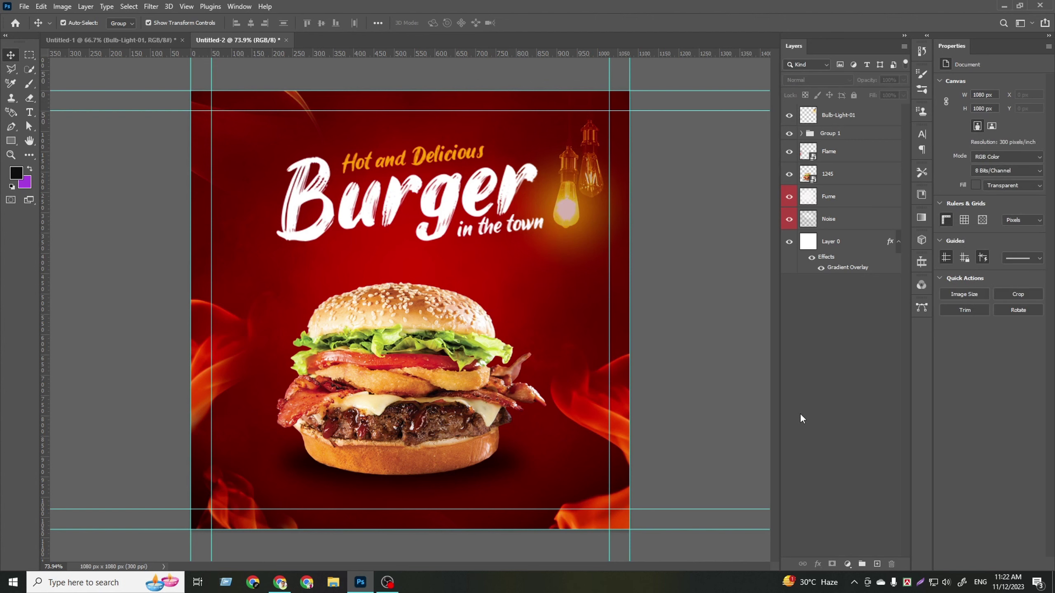
{"action": "left_click", "coordinate": [466, 203]}
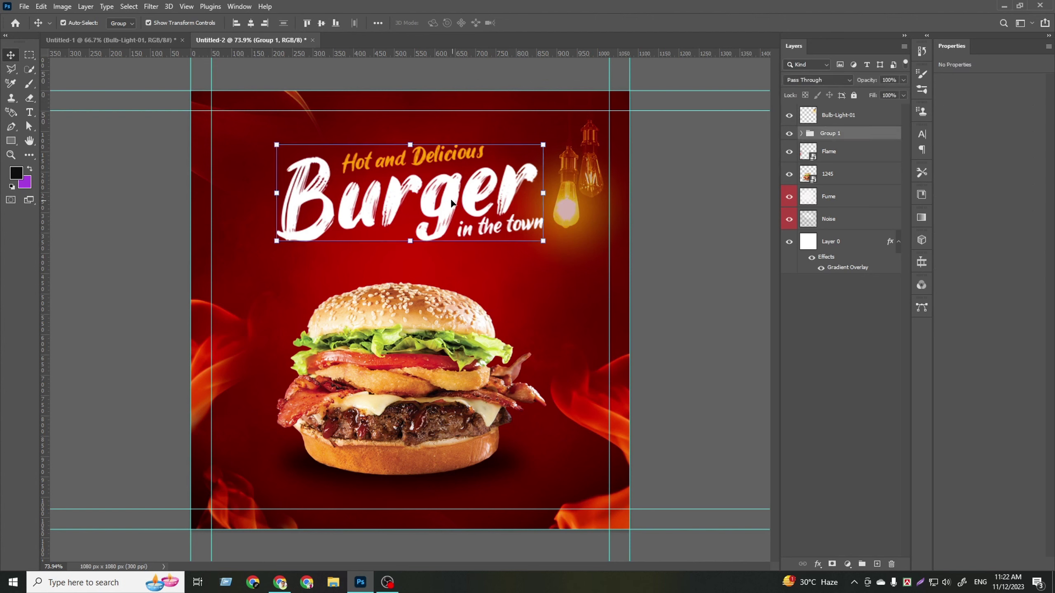
{"action": "left_click_drag", "start_coordinate": [412, 146], "coordinate": [417, 161]}
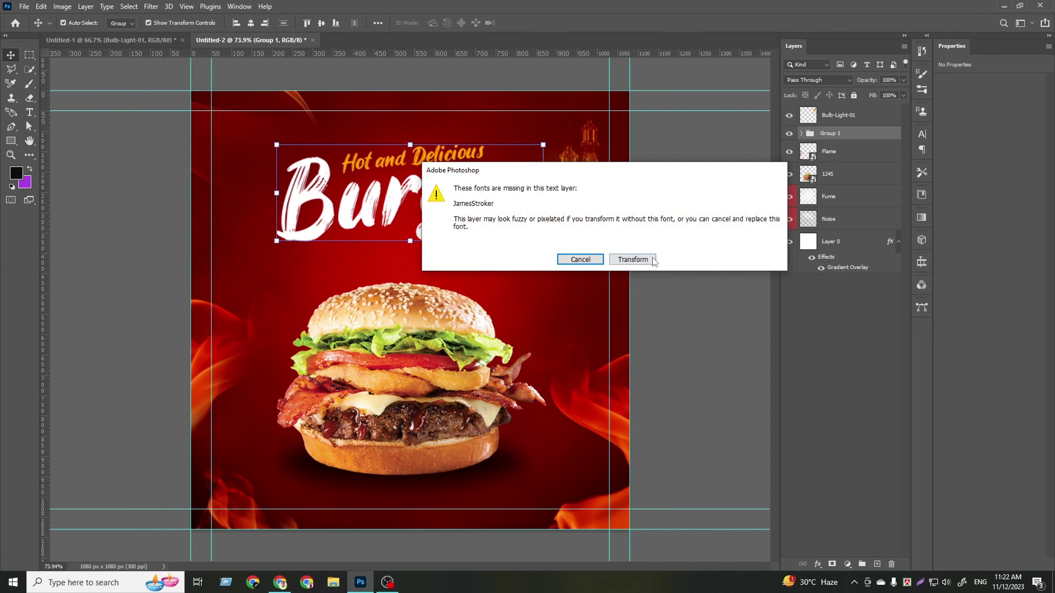
{"action": "left_click", "coordinate": [632, 259]}
{"action": "left_click_drag", "start_coordinate": [412, 239], "coordinate": [410, 230]}
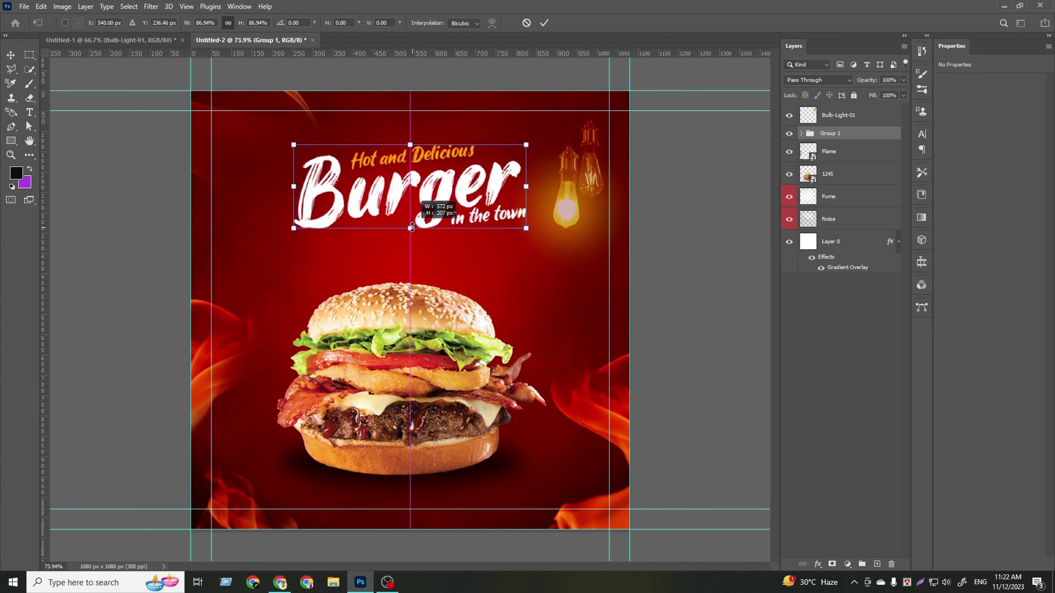
{"action": "left_click", "coordinate": [747, 229]}
{"action": "left_click_drag", "start_coordinate": [592, 189], "coordinate": [601, 166]}
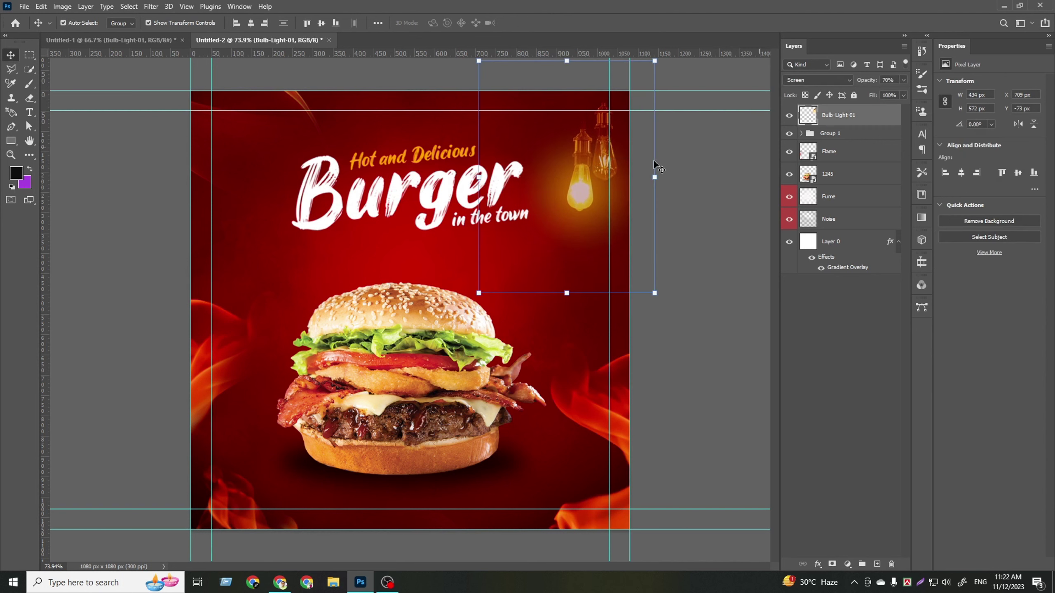
- Copy and paste the bulb layer, moving the copy to the top-left corner
{"action": "left_click", "coordinate": [41, 6]}
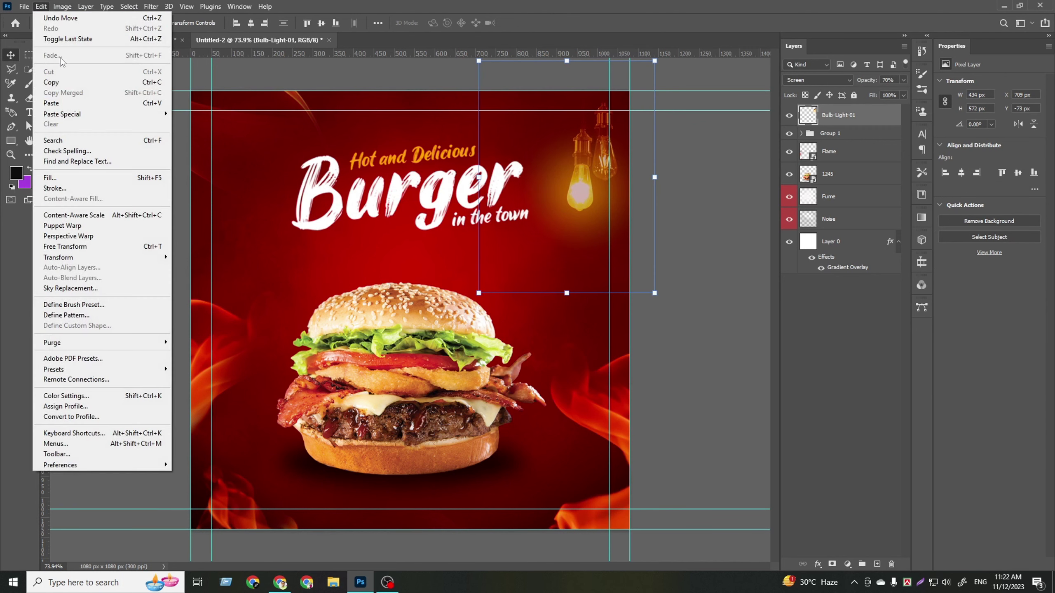
{"action": "left_click", "coordinate": [70, 82]}
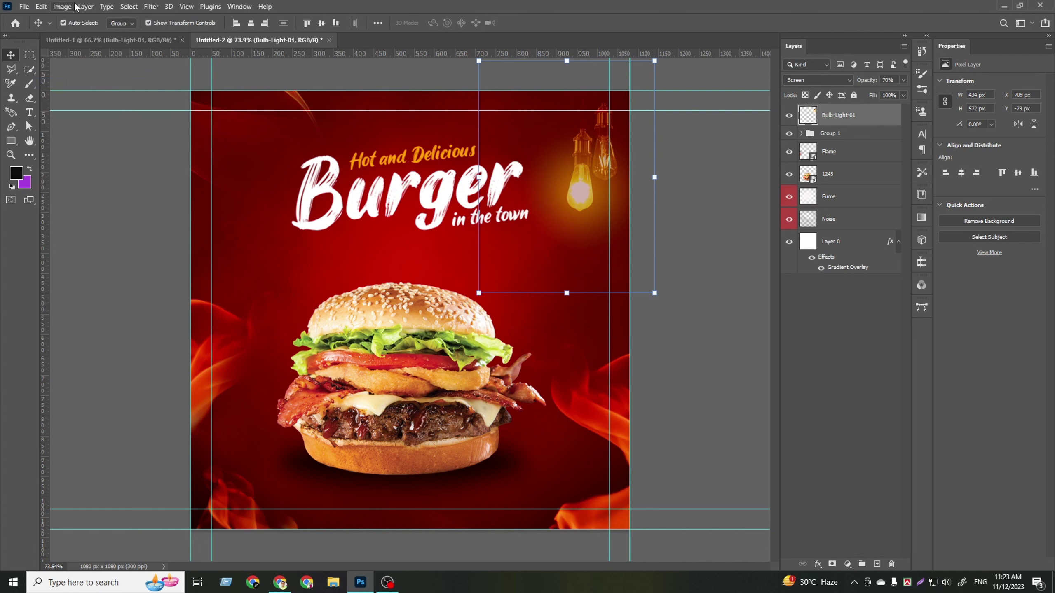
{"action": "left_click", "coordinate": [61, 7]}
{"action": "left_click", "coordinate": [70, 103]}
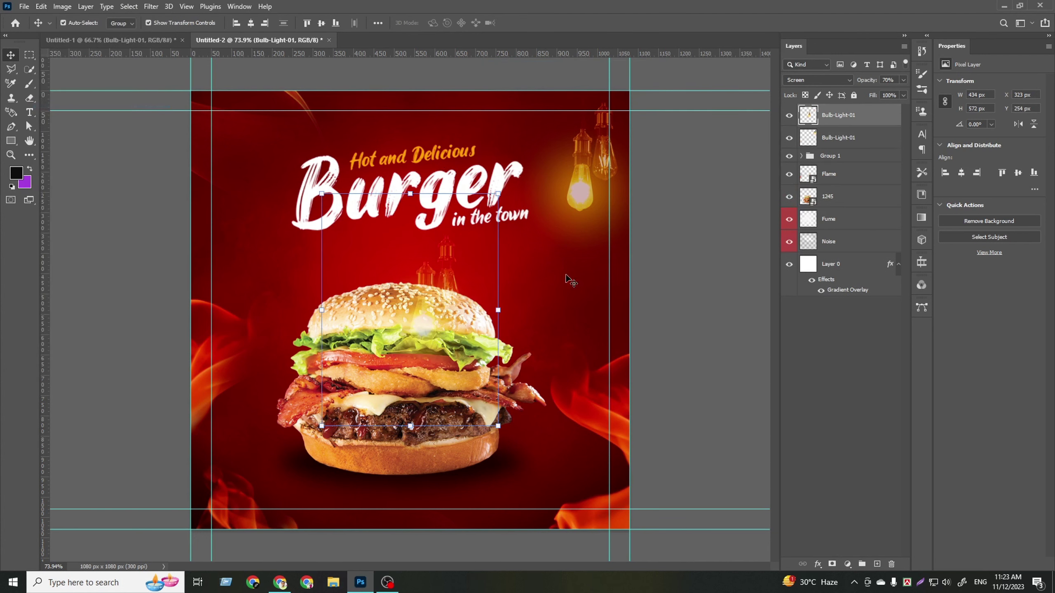
{"action": "left_click", "coordinate": [464, 268]}
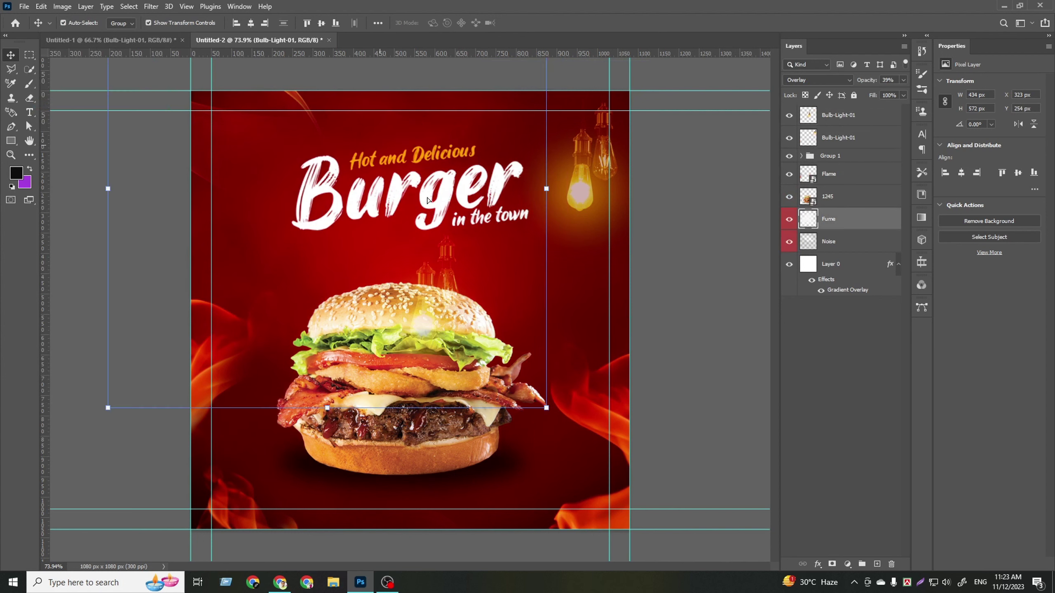
{"action": "left_click_drag", "start_coordinate": [419, 318], "coordinate": [282, 204]}
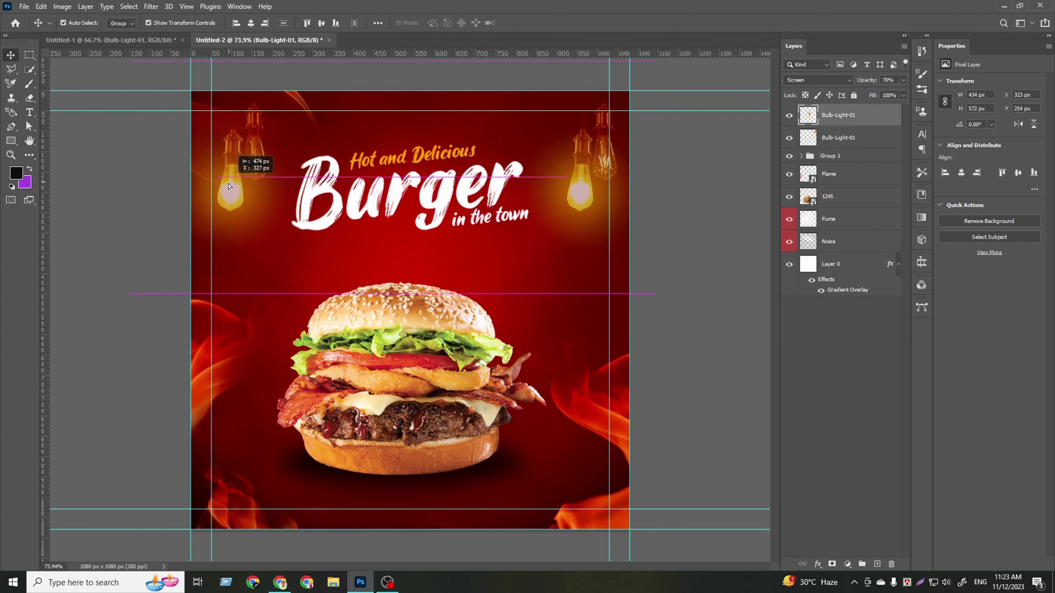
{"action": "left_click_drag", "start_coordinate": [282, 204], "coordinate": [198, 166]}
- Flip the bulb copy horizontally and position it left of the Burger title
{"action": "key", "text": "ctrl+t"}
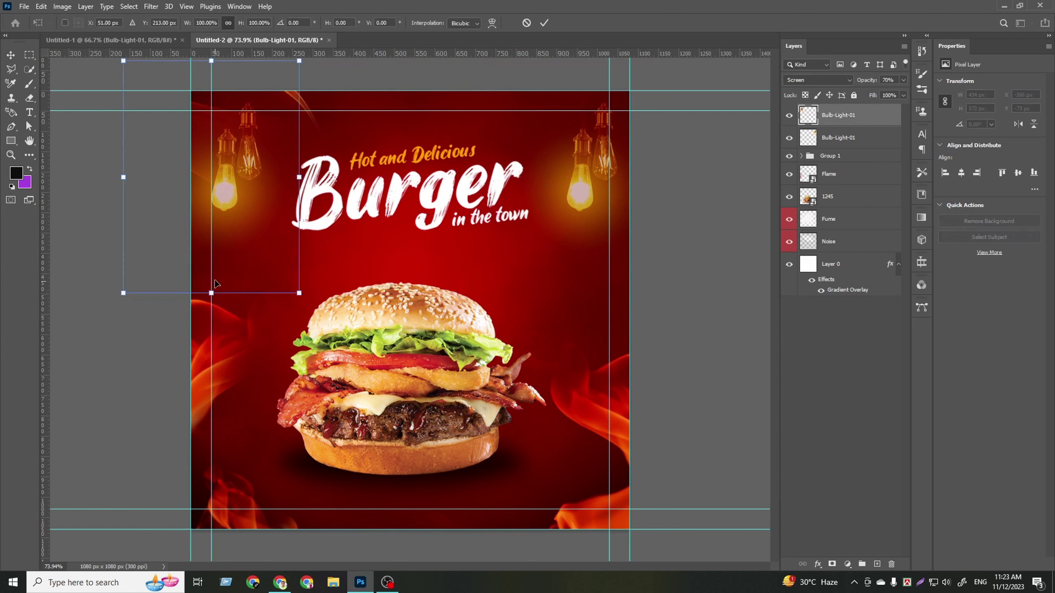
{"action": "right_click", "coordinate": [215, 280]}
{"action": "left_click", "coordinate": [302, 467]}
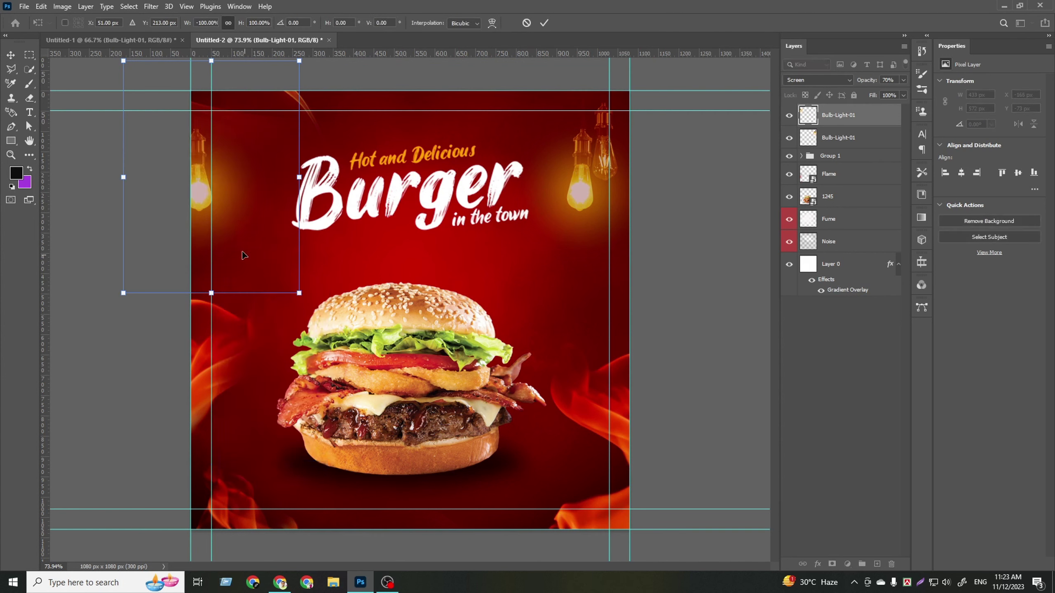
{"action": "left_click_drag", "start_coordinate": [195, 189], "coordinate": [234, 191]}
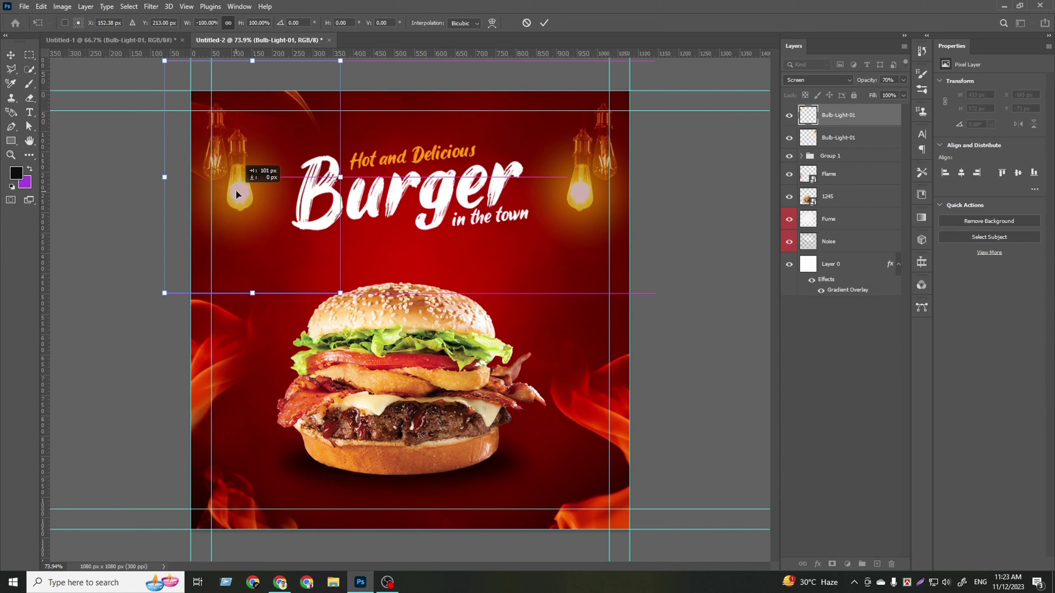
{"action": "left_click_drag", "start_coordinate": [235, 194], "coordinate": [236, 194]}
{"action": "left_click", "coordinate": [544, 22]}
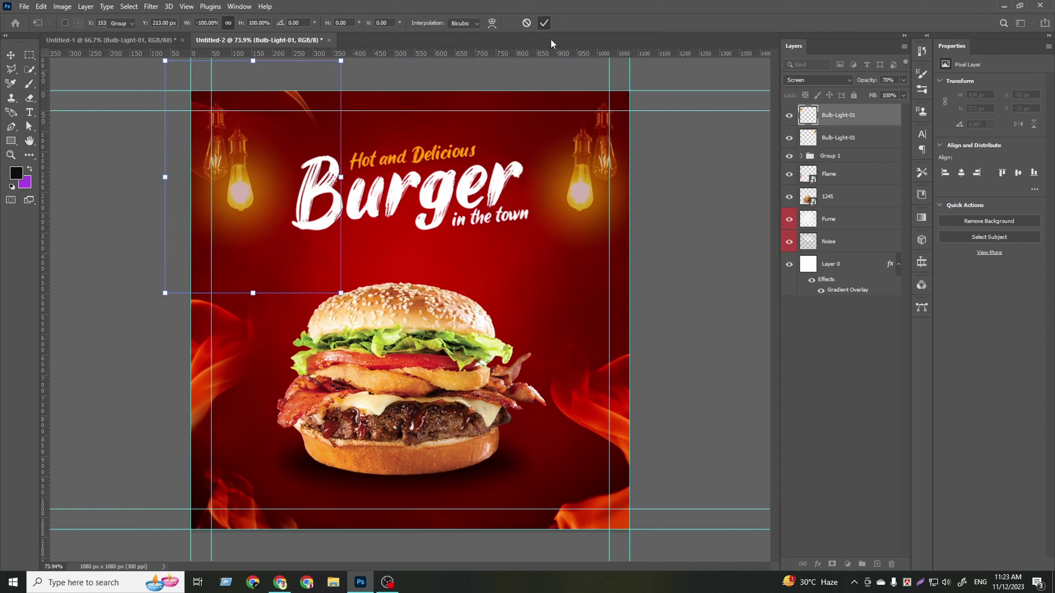
{"action": "left_click", "coordinate": [824, 415]}
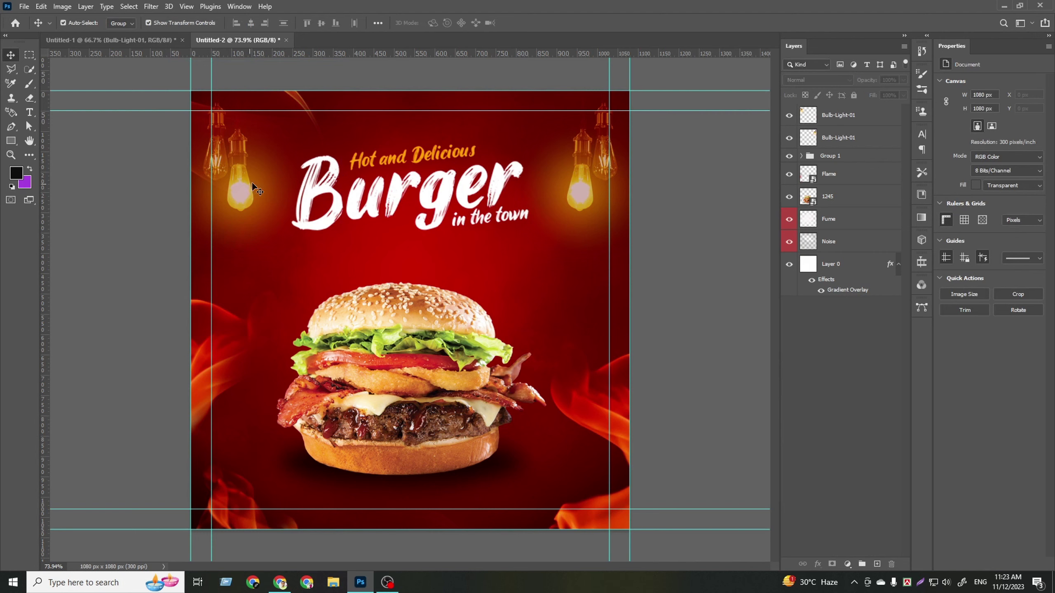
- Select surprised-face emoji layer 04 in Untitled-1 and carry it to the Untitled-2 tab
{"action": "mouse_move", "coordinate": [423, 72]}
{"action": "left_mouse_down"}
{"action": "mouse_move", "coordinate": [584, 212]}
{"action": "mouse_move", "coordinate": [582, 54]}
{"action": "left_mouse_up"}
{"action": "left_click", "coordinate": [145, 41]}
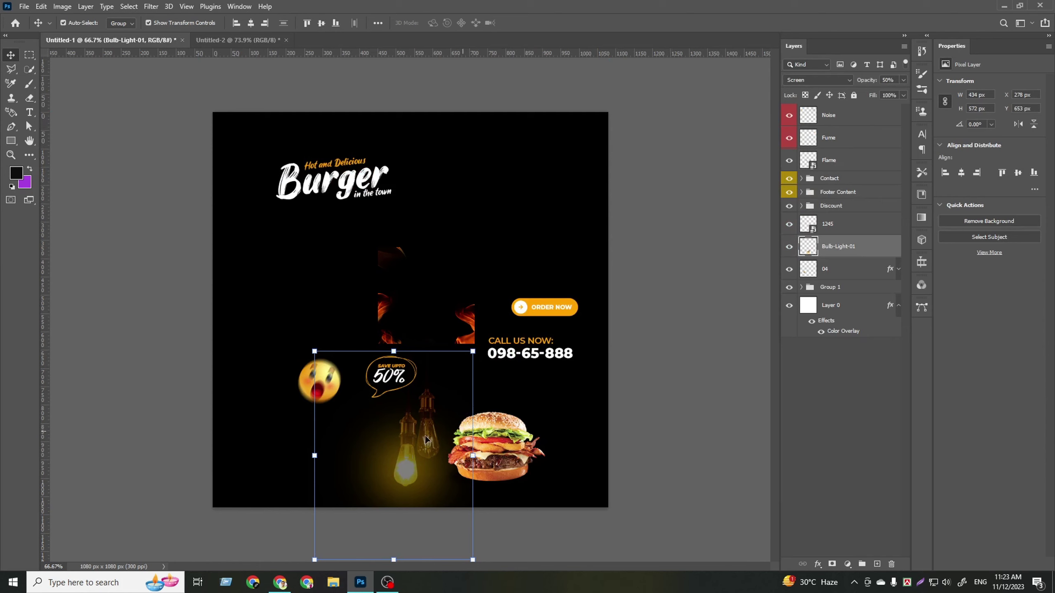
{"action": "mouse_move", "coordinate": [410, 447]}
{"action": "left_mouse_down"}
{"action": "mouse_move", "coordinate": [262, 464]}
{"action": "mouse_move", "coordinate": [438, 484]}
{"action": "left_mouse_up"}
{"action": "left_click", "coordinate": [333, 393]}
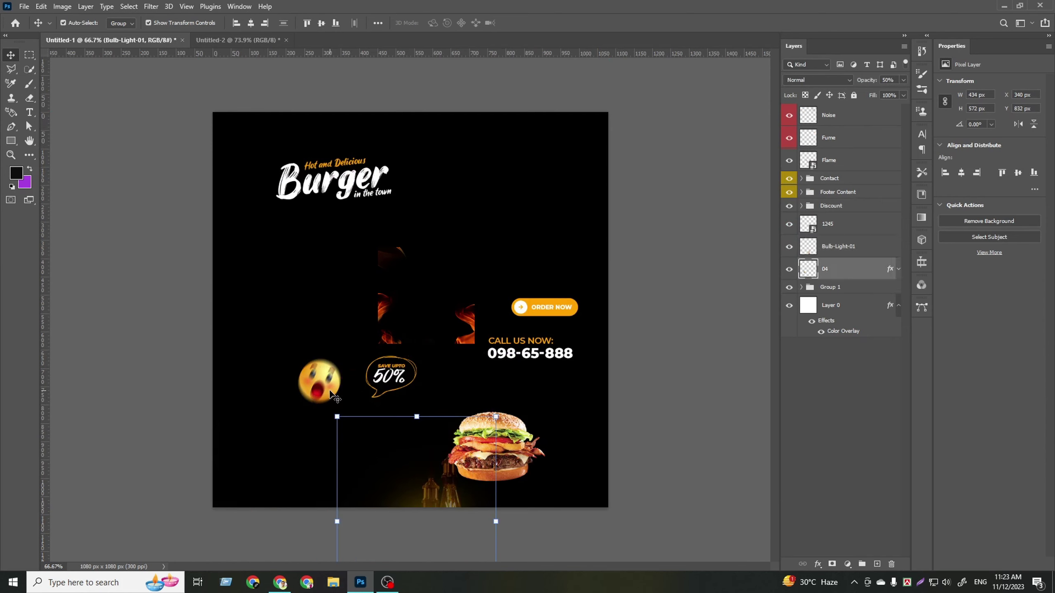
{"action": "left_click_drag", "start_coordinate": [333, 393], "coordinate": [198, 45]}
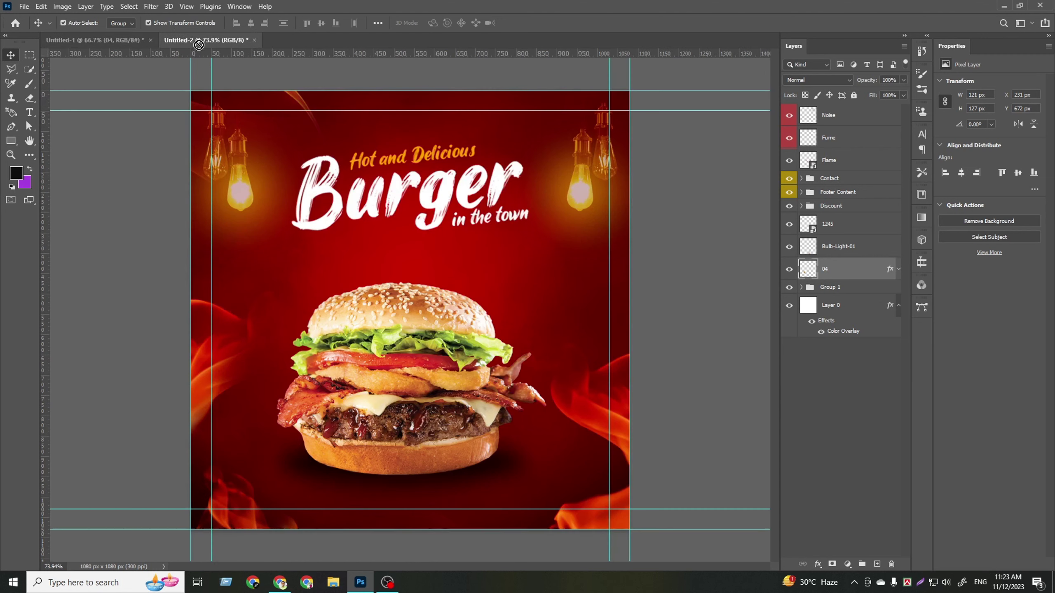
- Place the emoji upper-left of the burger and drop a duplicate at its lower right
{"action": "mouse_move", "coordinate": [556, 301]}
{"action": "left_mouse_down"}
{"action": "mouse_move", "coordinate": [567, 316]}
{"action": "mouse_move", "coordinate": [551, 340]}
{"action": "left_mouse_up"}
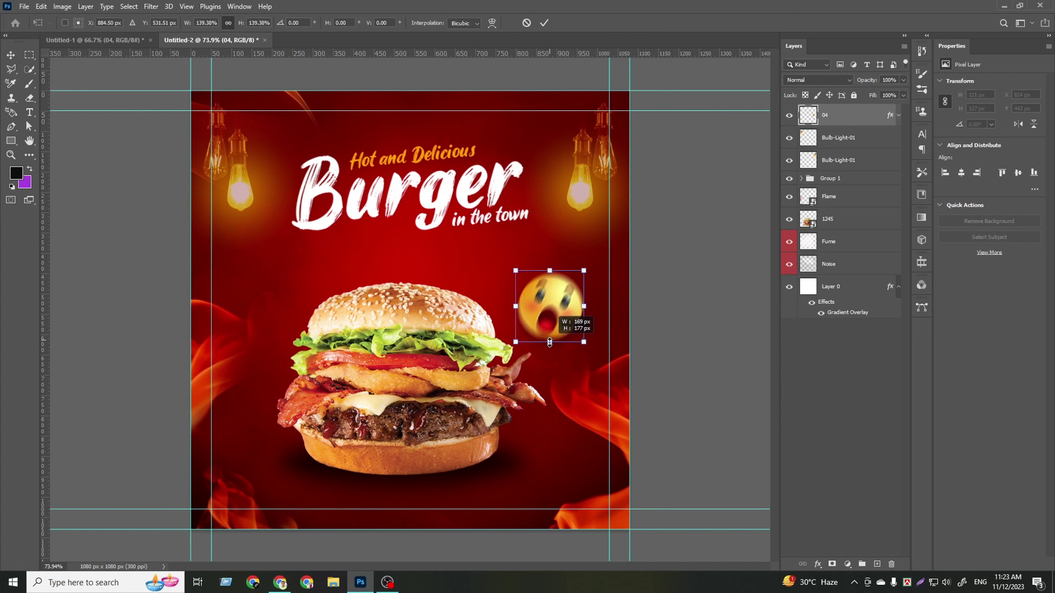
{"action": "mouse_move", "coordinate": [556, 310]}
{"action": "left_mouse_down"}
{"action": "mouse_move", "coordinate": [283, 296]}
{"action": "mouse_move", "coordinate": [295, 312]}
{"action": "mouse_move", "coordinate": [261, 291]}
{"action": "left_mouse_up"}
{"action": "key", "text": "Return"}
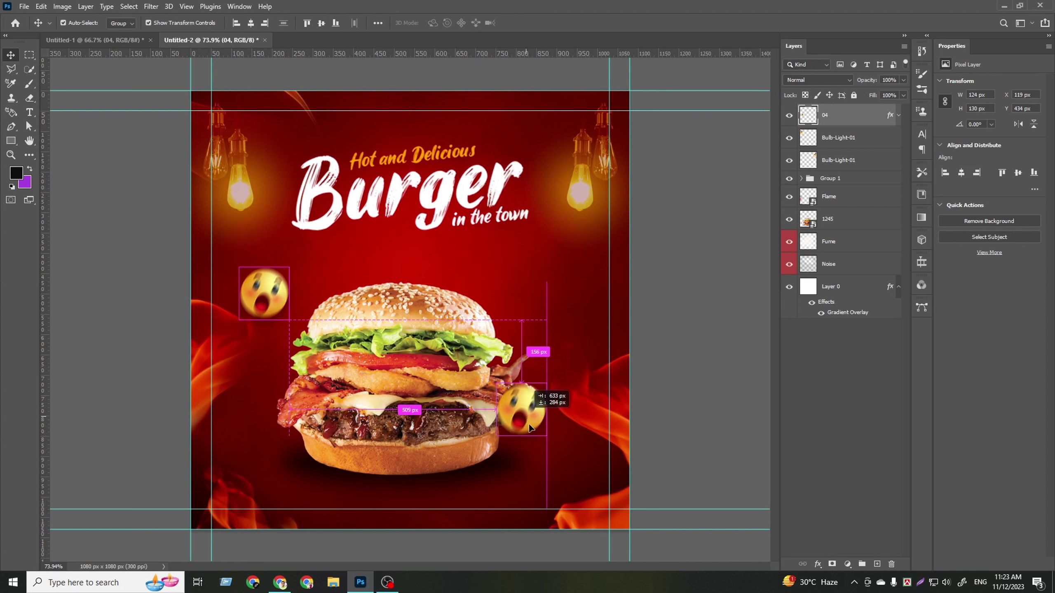
{"action": "left_click_drag", "start_coordinate": [457, 369], "coordinate": [558, 446]}
- Flip the lower-right emoji copy horizontally and shrink it to about 85%
{"action": "left_click", "coordinate": [543, 478]}
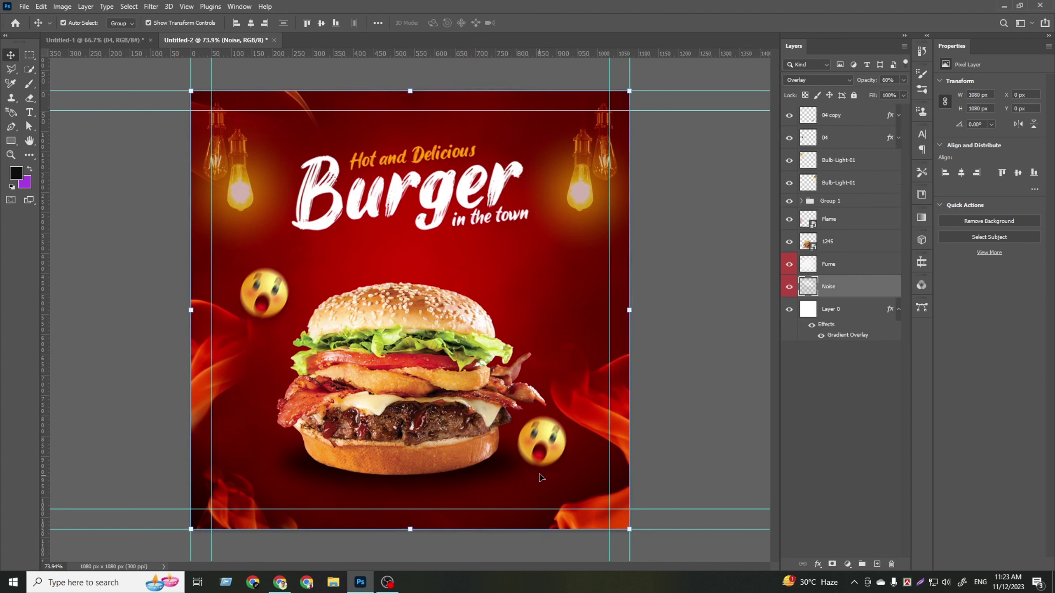
{"action": "left_click", "coordinate": [543, 459]}
{"action": "key", "text": "ctrl+t"}
{"action": "right_click", "coordinate": [544, 456]}
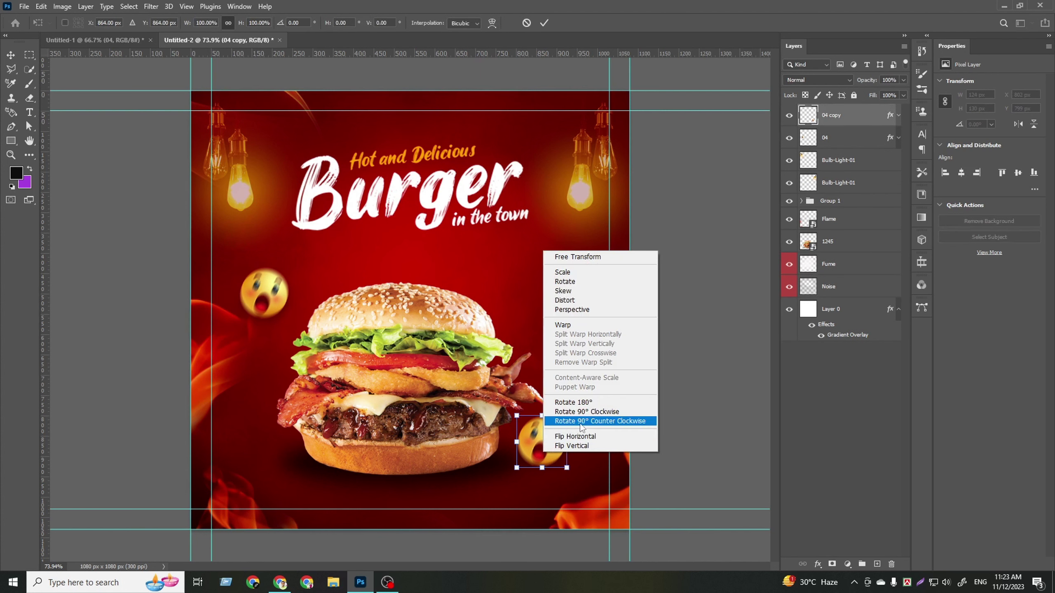
{"action": "left_click", "coordinate": [593, 438]}
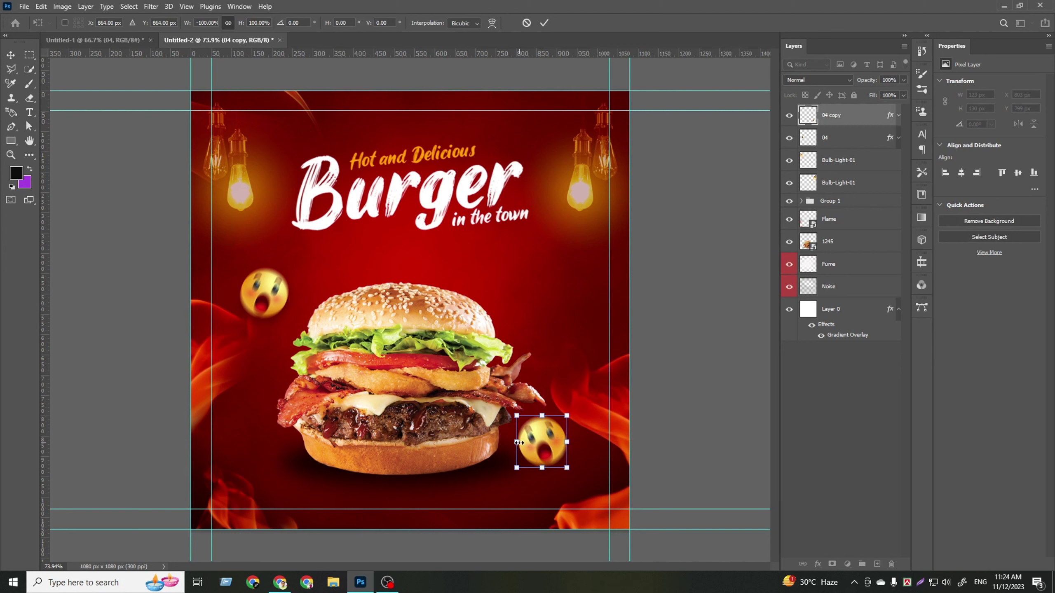
{"action": "mouse_move", "coordinate": [519, 443]}
{"action": "left_mouse_down"}
{"action": "mouse_move", "coordinate": [548, 458]}
{"action": "mouse_move", "coordinate": [586, 455]}
{"action": "left_mouse_up"}
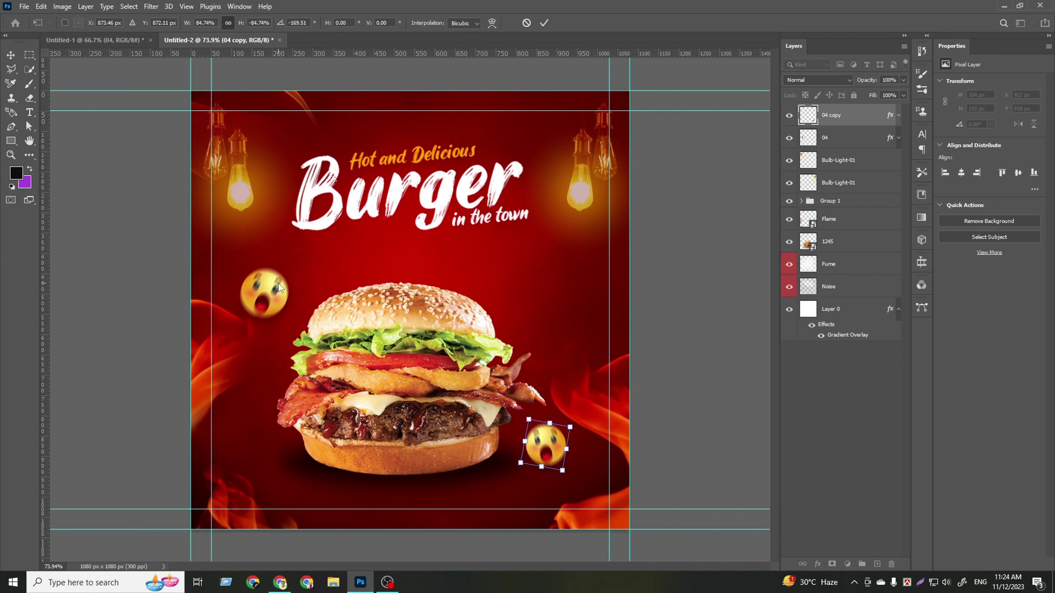
{"action": "key", "text": "Return"}
- Tilt the upper-left emoji slightly and commit the change
{"action": "left_click", "coordinate": [286, 308]}
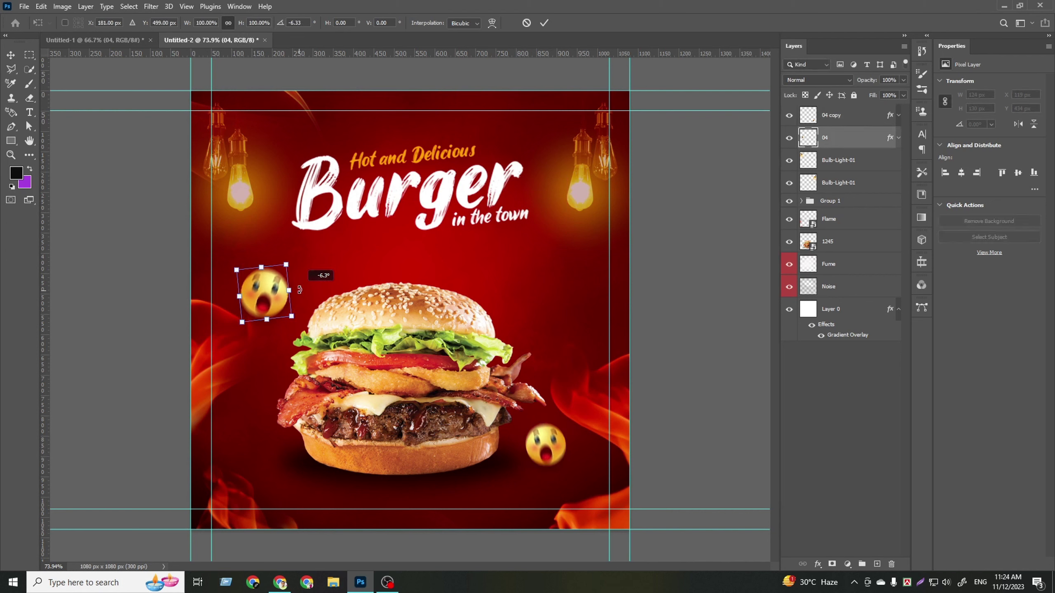
{"action": "left_click_drag", "start_coordinate": [299, 294], "coordinate": [307, 286]}
{"action": "left_click", "coordinate": [543, 23]}
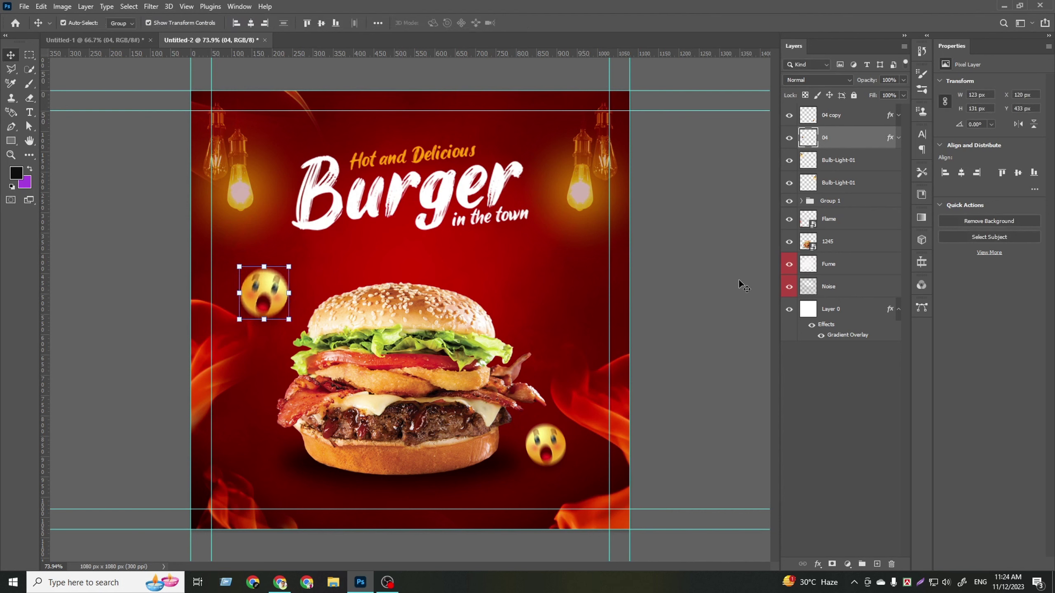
{"action": "left_click", "coordinate": [826, 413]}
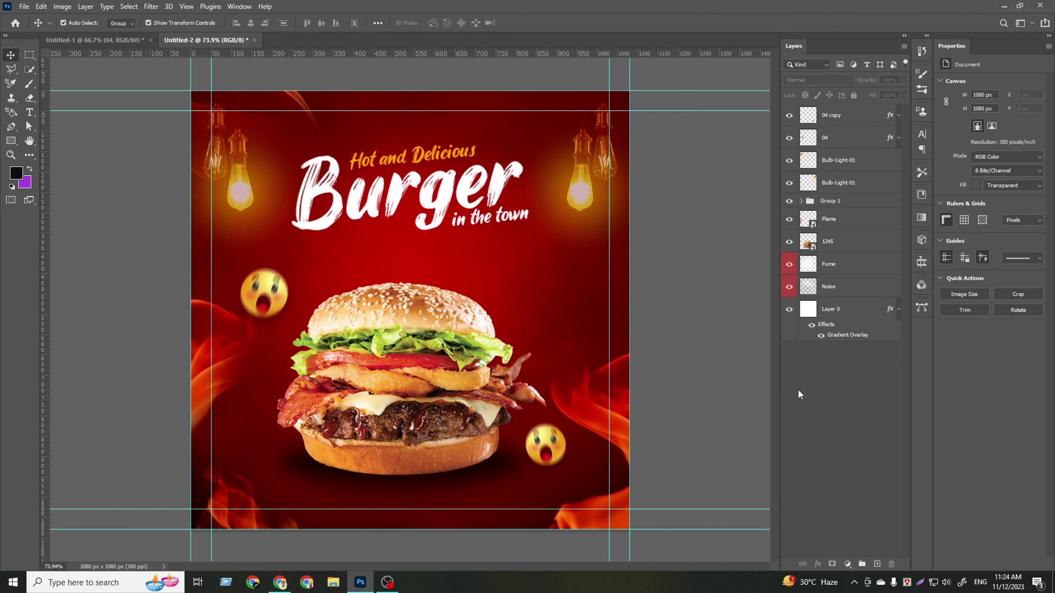
- Rotate the lower-right emoji 04 copy to tilt it about 23°
{"action": "left_click", "coordinate": [547, 455]}
{"action": "key", "text": "ctrl+t"}
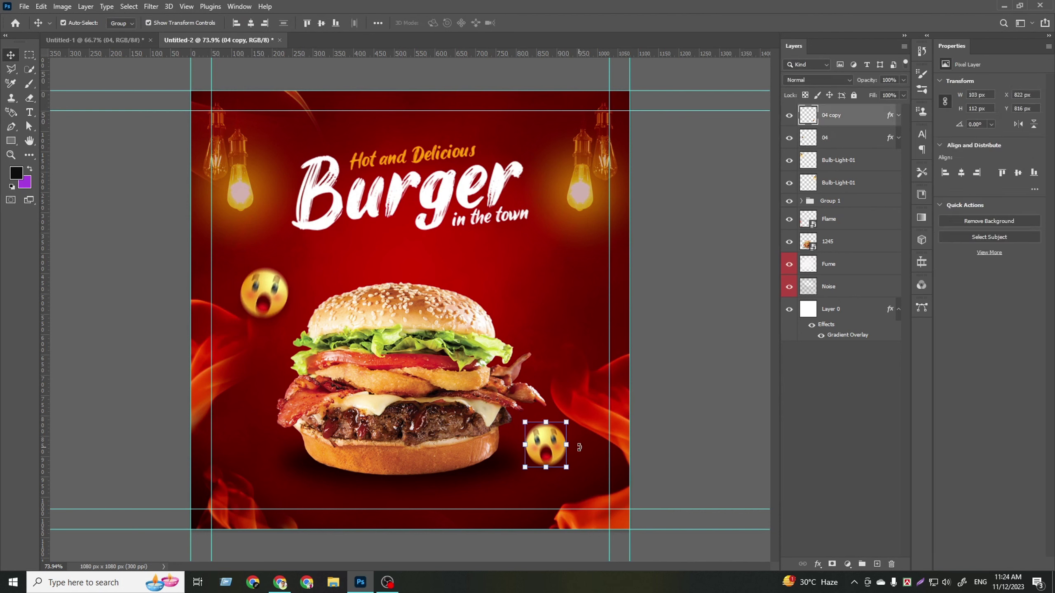
{"action": "left_click_drag", "start_coordinate": [583, 448], "coordinate": [589, 467]}
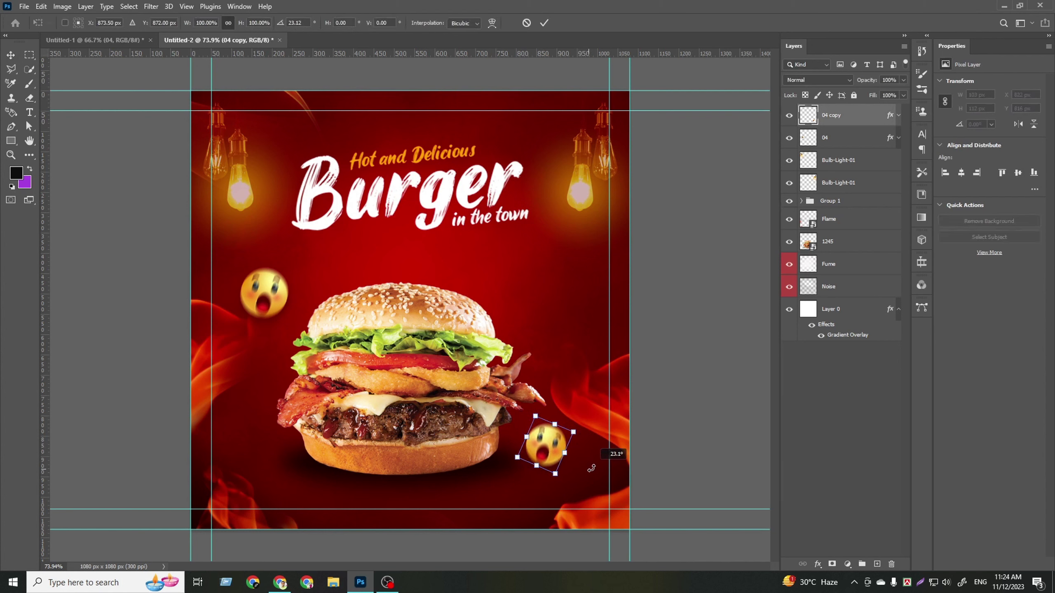
{"action": "left_click", "coordinate": [544, 23]}
{"action": "left_click", "coordinate": [865, 438]}
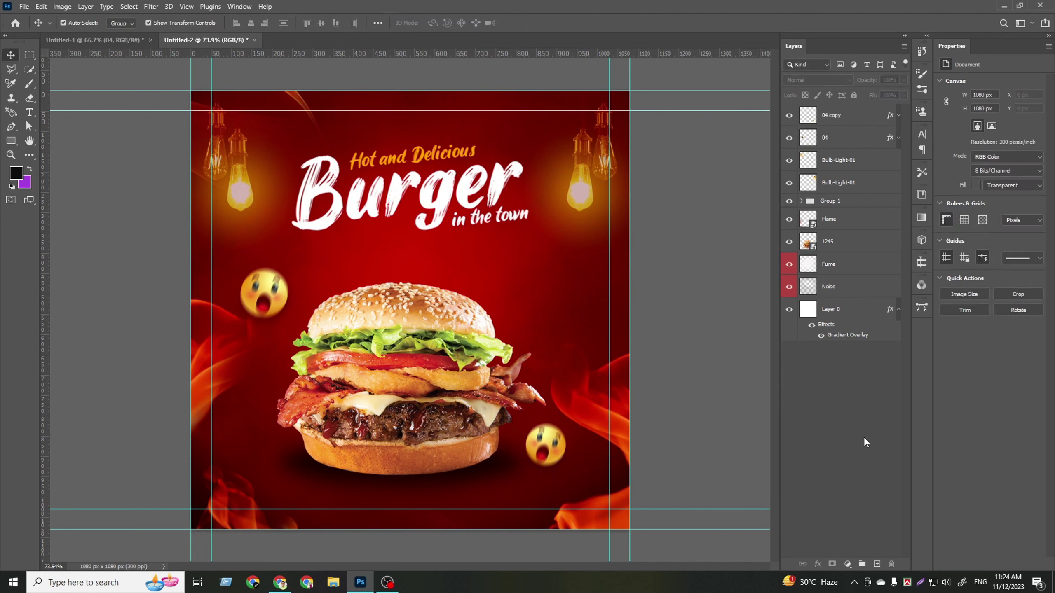
- Try tilting the top-left emoji, then cancel so it stays upright
{"action": "left_click", "coordinate": [248, 289]}
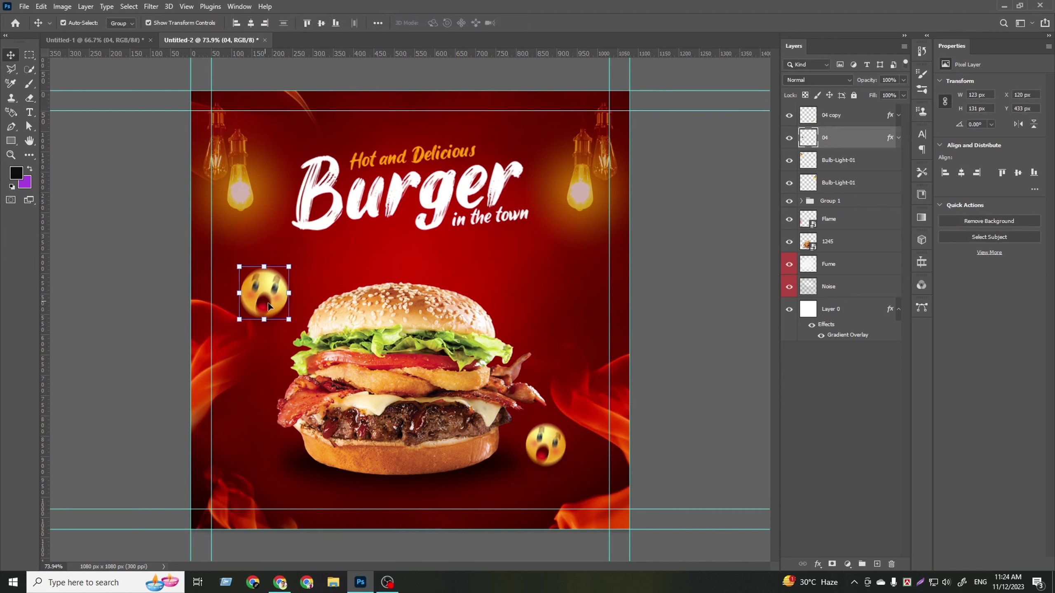
{"action": "left_click_drag", "start_coordinate": [295, 329], "coordinate": [309, 331]}
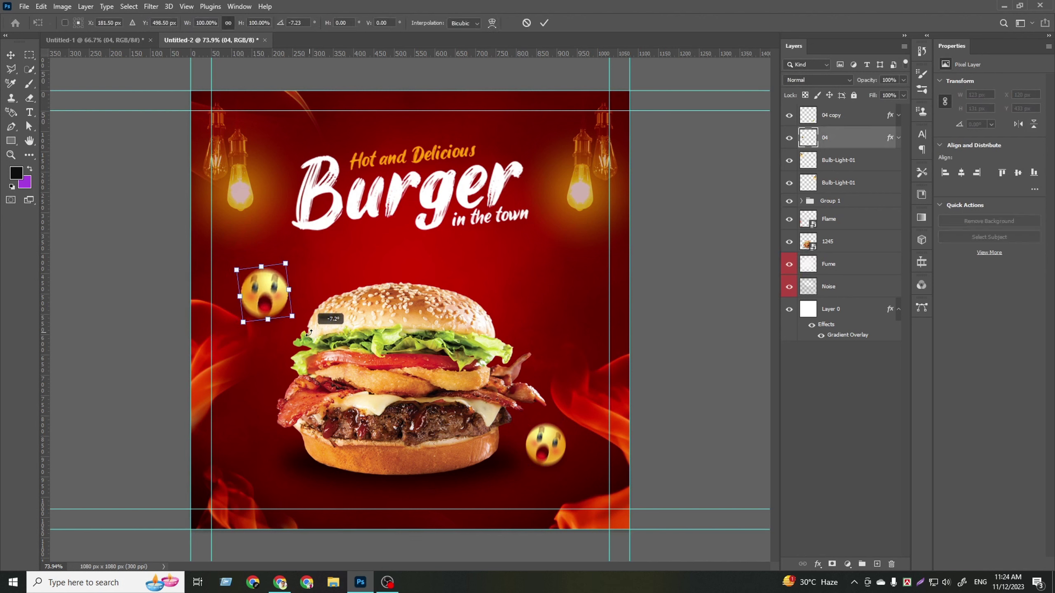
{"action": "left_click", "coordinate": [527, 22]}
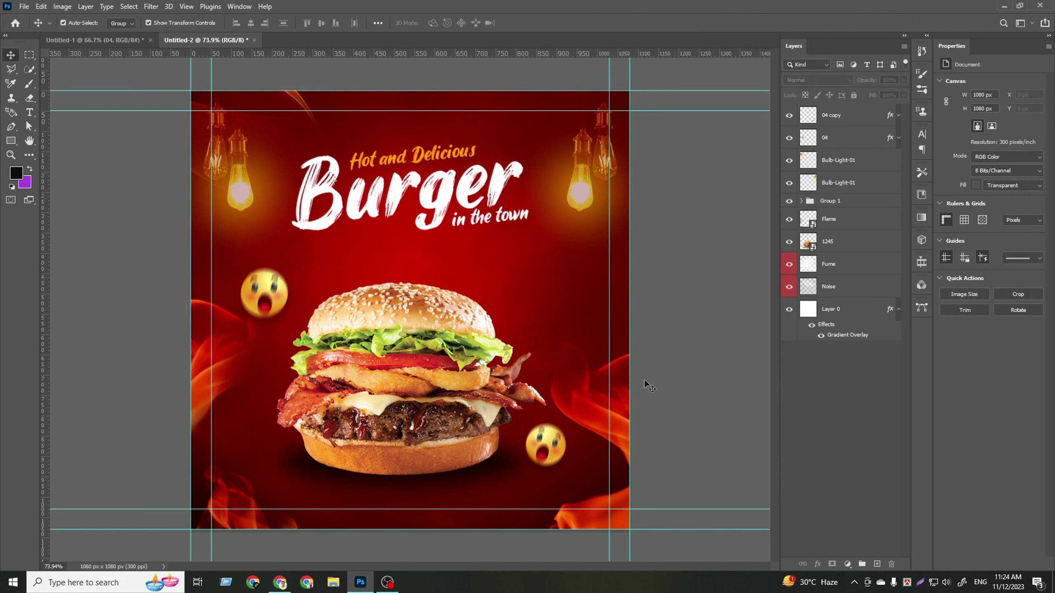
- Bring the SAVE UPTO 50% Discount group into the red poster, enlarged to about 139%
{"action": "left_click", "coordinate": [115, 41]}
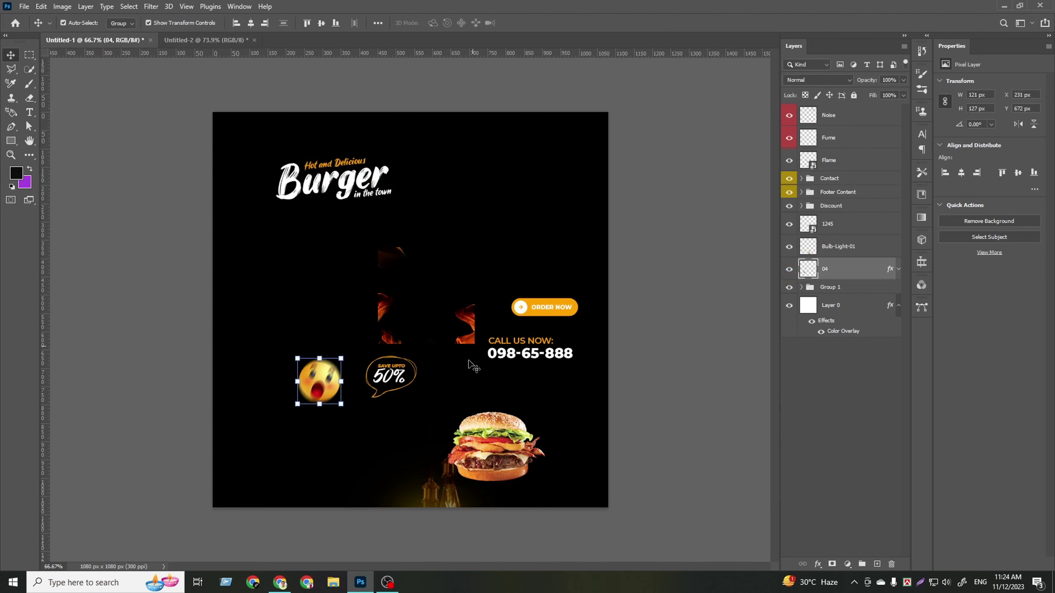
{"action": "mouse_move", "coordinate": [392, 378]}
{"action": "left_mouse_down"}
{"action": "mouse_move", "coordinate": [356, 198]}
{"action": "mouse_move", "coordinate": [363, 216]}
{"action": "left_mouse_up"}
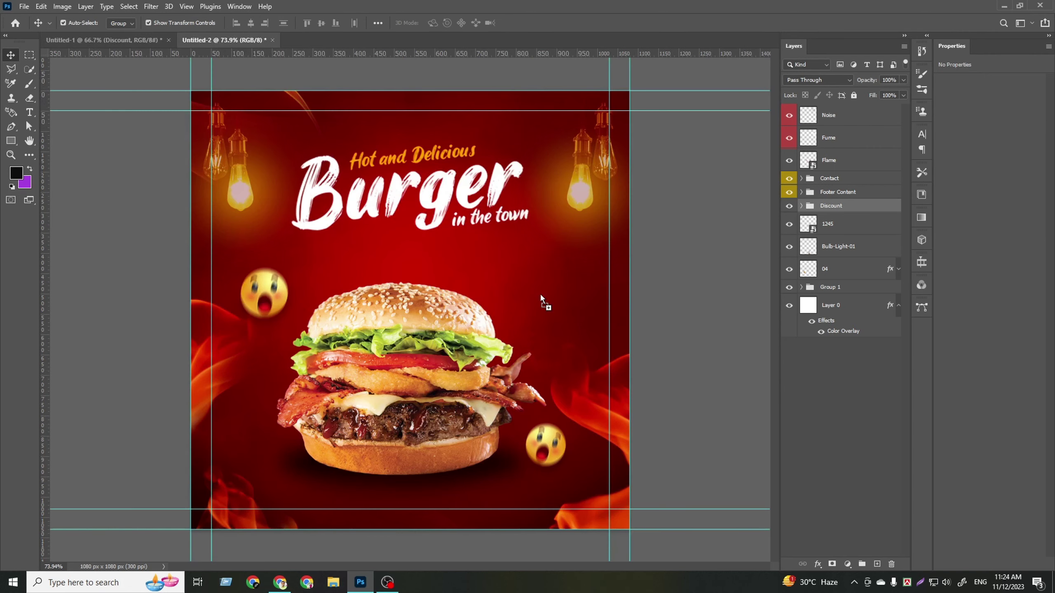
{"action": "mouse_move", "coordinate": [540, 293]}
{"action": "left_mouse_down"}
{"action": "mouse_move", "coordinate": [530, 283]}
{"action": "mouse_move", "coordinate": [542, 338]}
{"action": "mouse_move", "coordinate": [539, 295]}
{"action": "left_mouse_up"}
{"action": "left_click", "coordinate": [632, 259]}
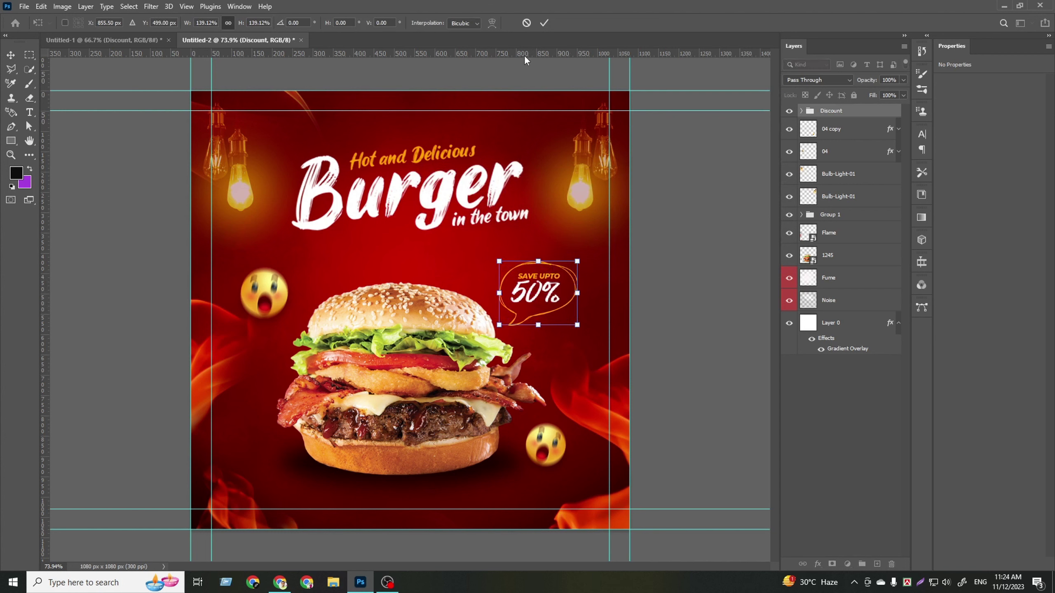
{"action": "left_click", "coordinate": [543, 23]}
{"action": "left_click", "coordinate": [816, 471]}
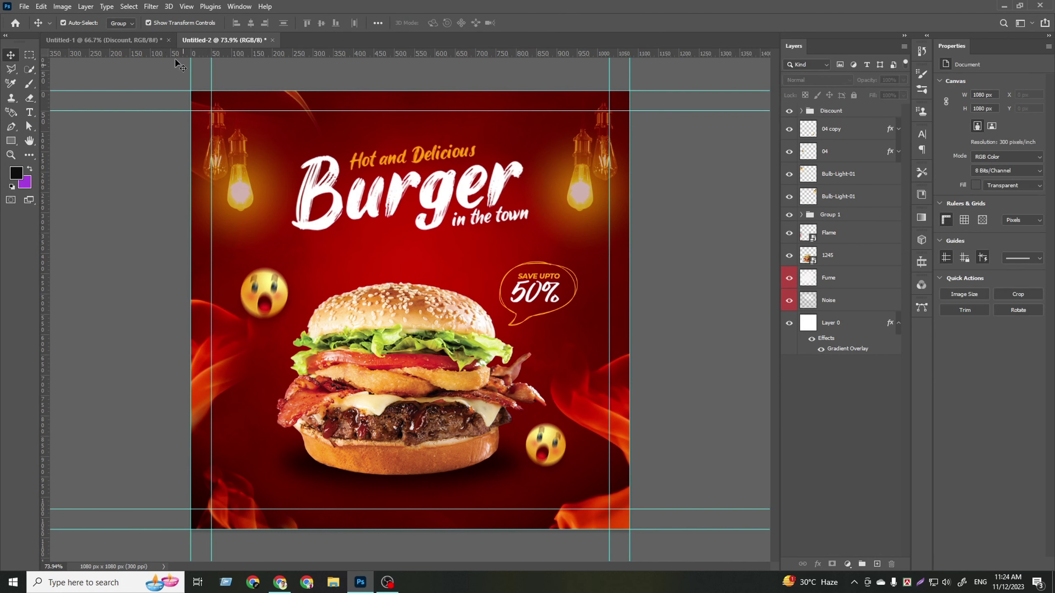
{"action": "left_click", "coordinate": [111, 37]}
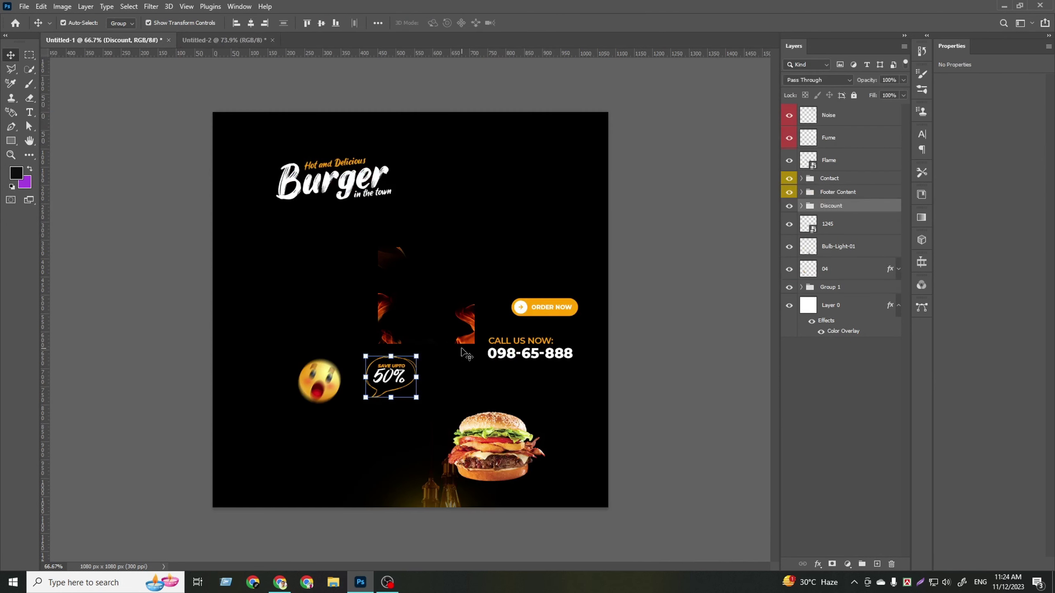
- Drop the CALL US NOW Contact group into the red poster, snapped to the bottom-left guides
{"action": "left_click", "coordinate": [507, 467]}
{"action": "left_click_drag", "start_coordinate": [519, 353], "coordinate": [510, 326]}
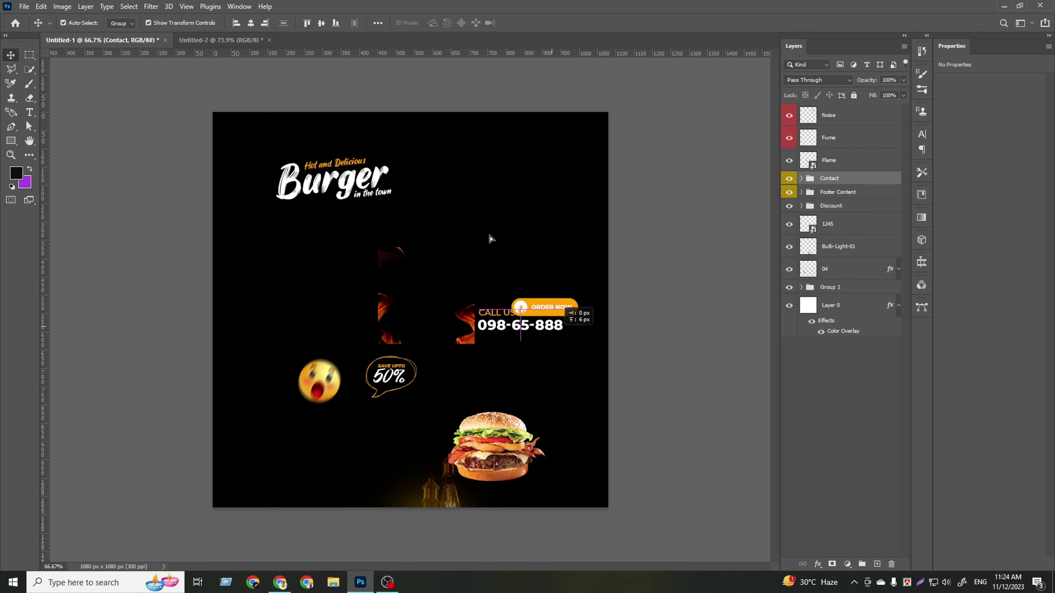
{"action": "left_click", "coordinate": [223, 40]}
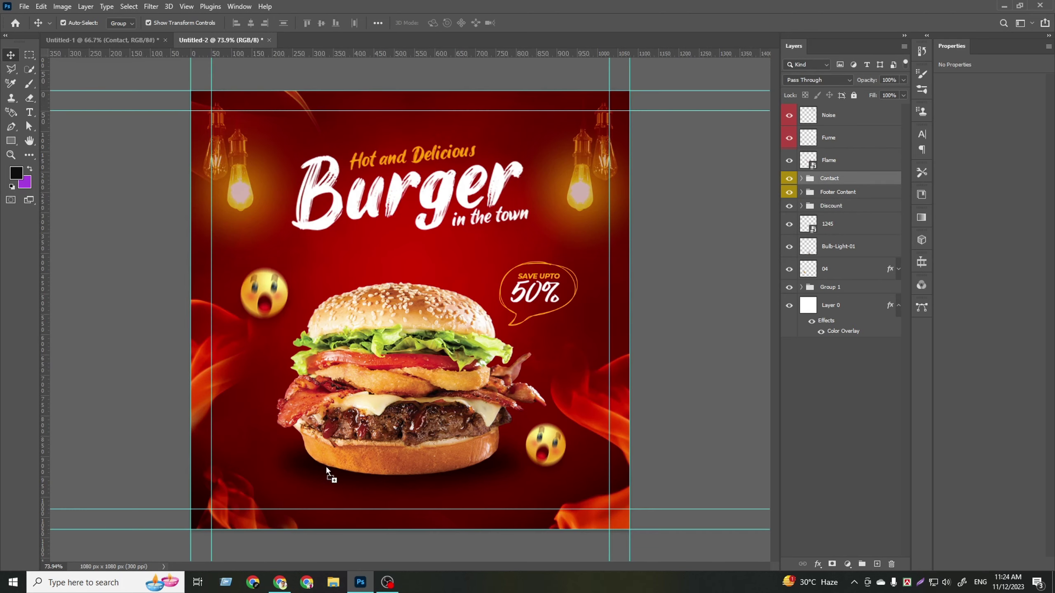
{"action": "mouse_move", "coordinate": [325, 465]}
{"action": "left_mouse_down"}
{"action": "mouse_move", "coordinate": [316, 494]}
{"action": "mouse_move", "coordinate": [283, 503]}
{"action": "left_mouse_up"}
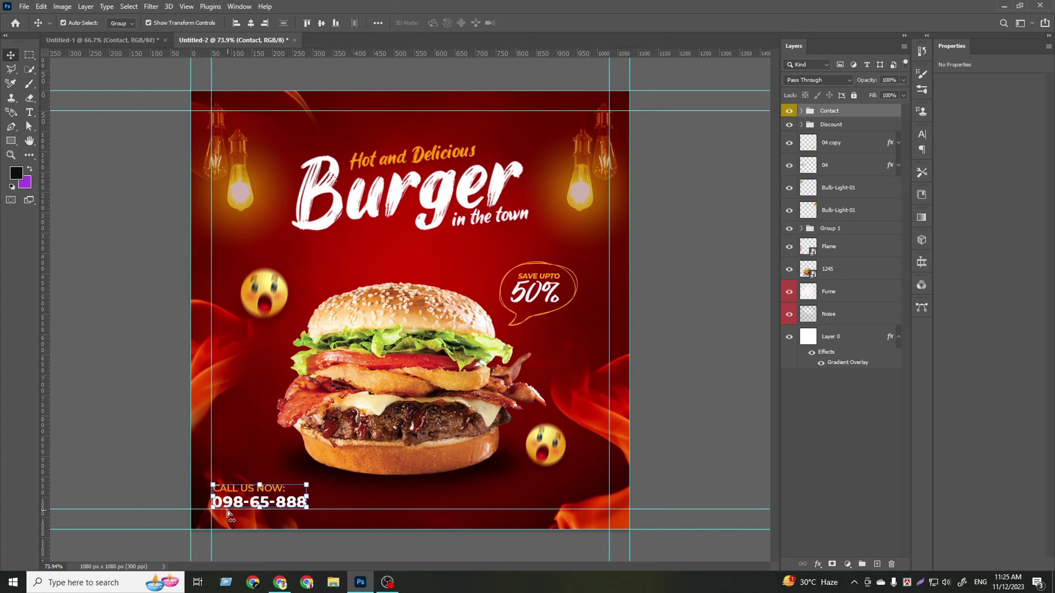
{"action": "scroll", "coordinate": [257, 501], "scroll_direction": "up", "scroll_amount": 10}
{"action": "scroll", "coordinate": [189, 526], "scroll_direction": "down", "scroll_amount": 3}
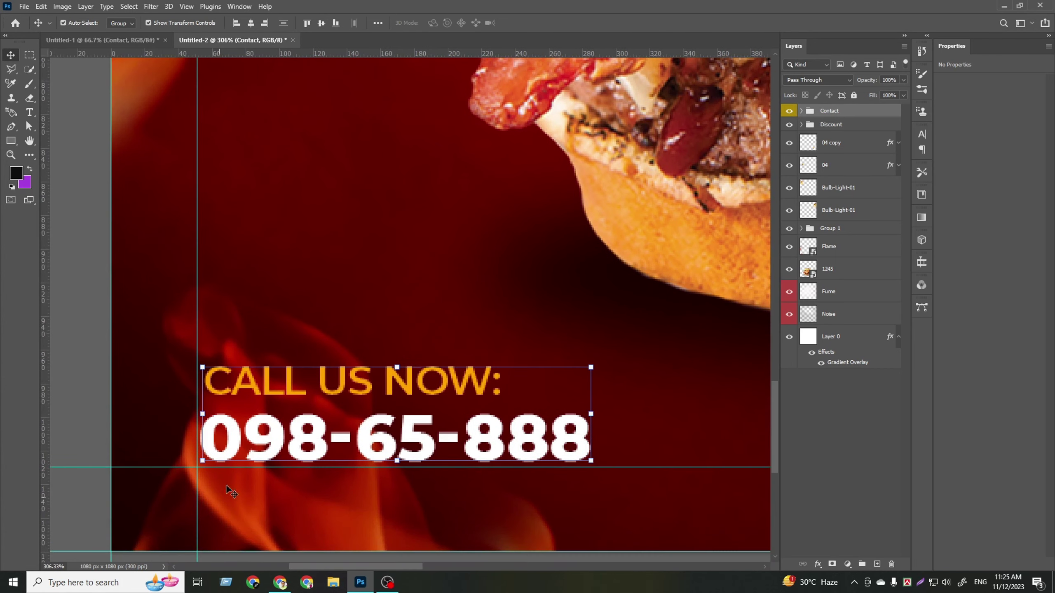
{"action": "left_click_drag", "start_coordinate": [232, 448], "coordinate": [228, 453]}
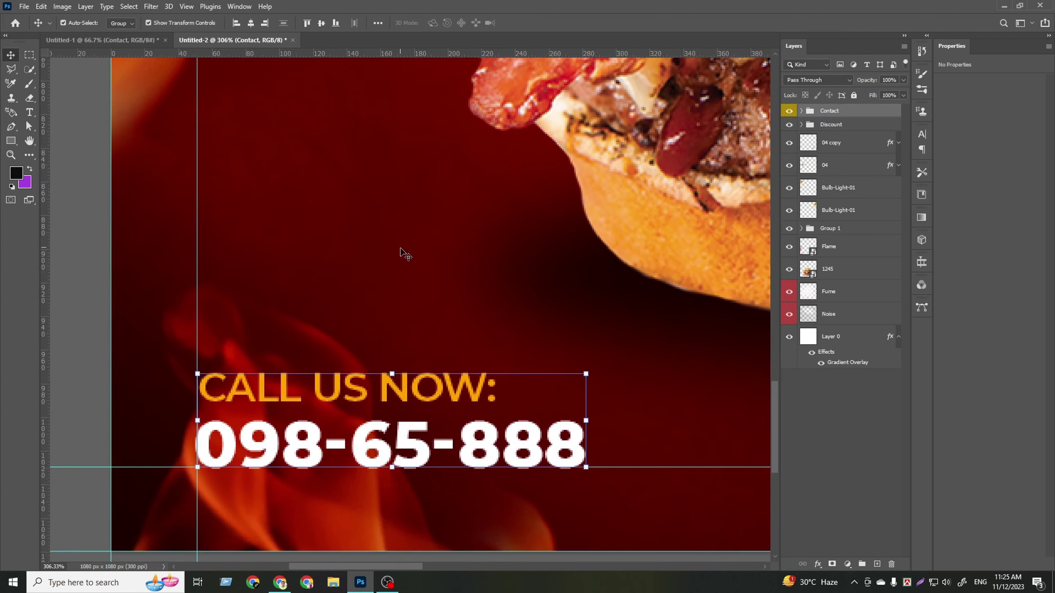
{"action": "scroll", "coordinate": [363, 287], "scroll_direction": "down", "scroll_amount": 8}
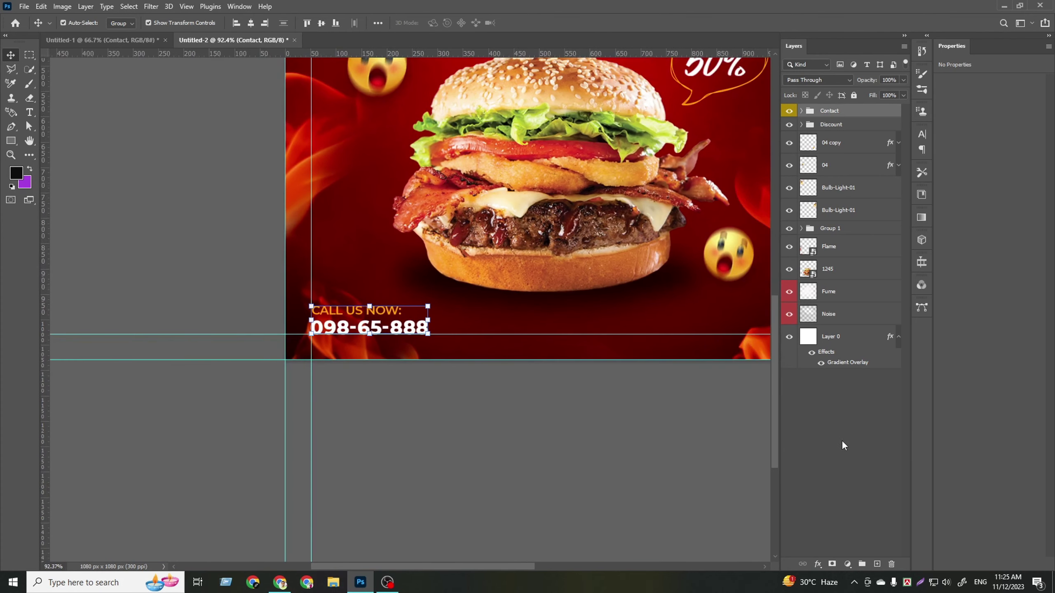
{"action": "left_click", "coordinate": [843, 444]}
{"action": "key", "text": "ctrl+0"}
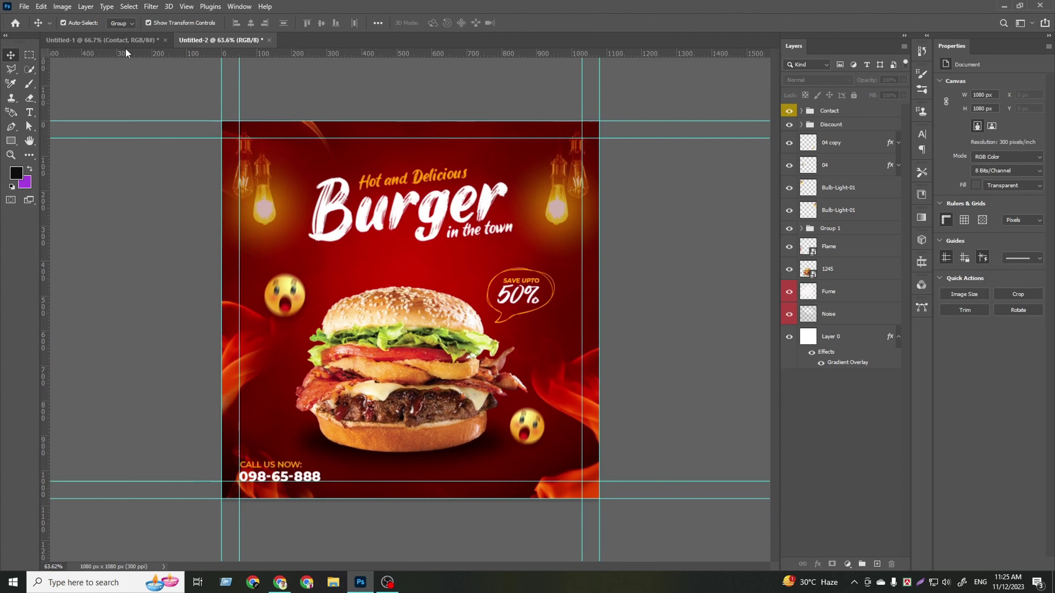
{"action": "left_click", "coordinate": [125, 42]}
- Drag the ORDER NOW Footer Content group from Untitled-1 into the red poster
{"action": "scroll", "coordinate": [563, 315], "scroll_direction": "up", "scroll_amount": 3}
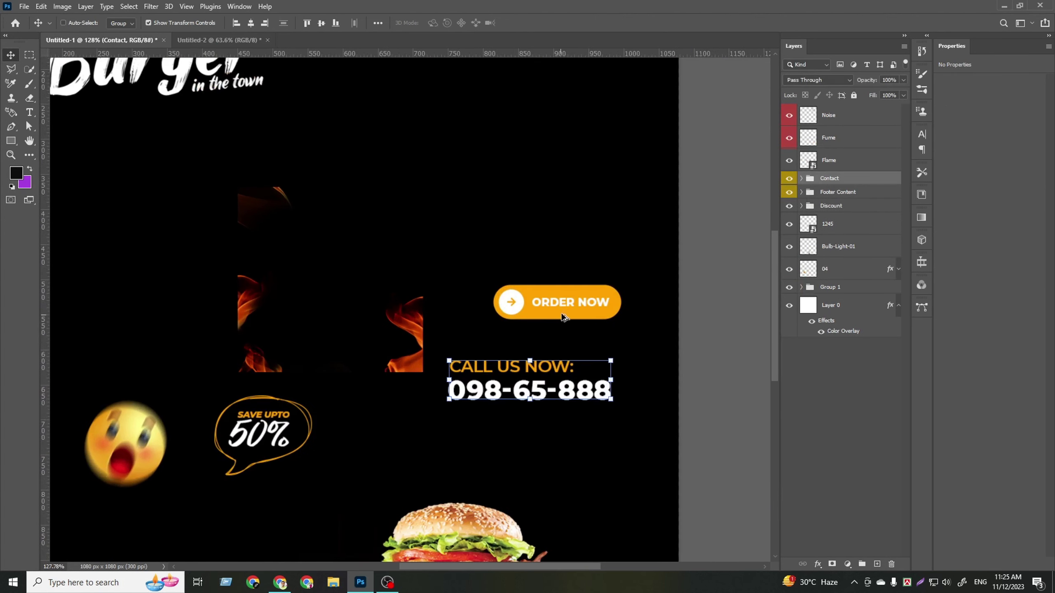
{"action": "scroll", "coordinate": [563, 317], "scroll_direction": "up", "scroll_amount": 2}
{"action": "left_click", "coordinate": [596, 300], "text": "ctrl"}
{"action": "mouse_move", "coordinate": [595, 299]}
{"action": "left_mouse_down"}
{"action": "mouse_move", "coordinate": [294, 61]}
{"action": "mouse_move", "coordinate": [259, 49]}
{"action": "left_mouse_up"}
{"action": "left_click", "coordinate": [244, 41]}
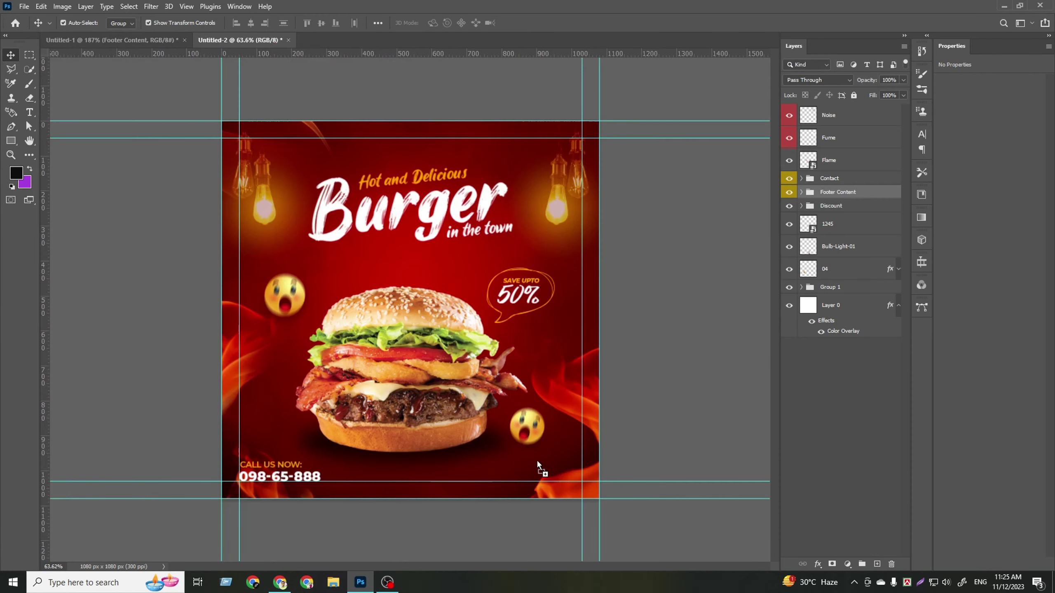
{"action": "left_click_drag", "start_coordinate": [537, 463], "coordinate": [542, 463]}
- Snap the ORDER NOW button to the bottom-right guide corner below the lower emoji
{"action": "scroll", "coordinate": [567, 462], "scroll_direction": "up", "scroll_amount": 2}
{"action": "scroll", "coordinate": [569, 477], "scroll_direction": "up", "scroll_amount": 2}
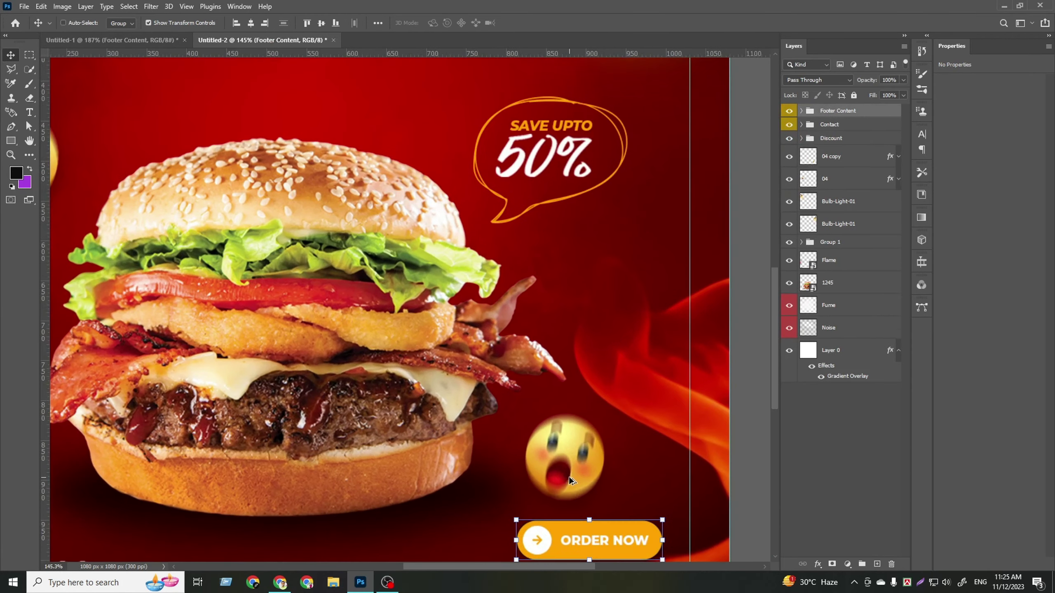
{"action": "scroll", "coordinate": [571, 478], "scroll_direction": "up", "scroll_amount": 2}
{"action": "left_click_drag", "start_coordinate": [636, 447], "coordinate": [537, 207]}
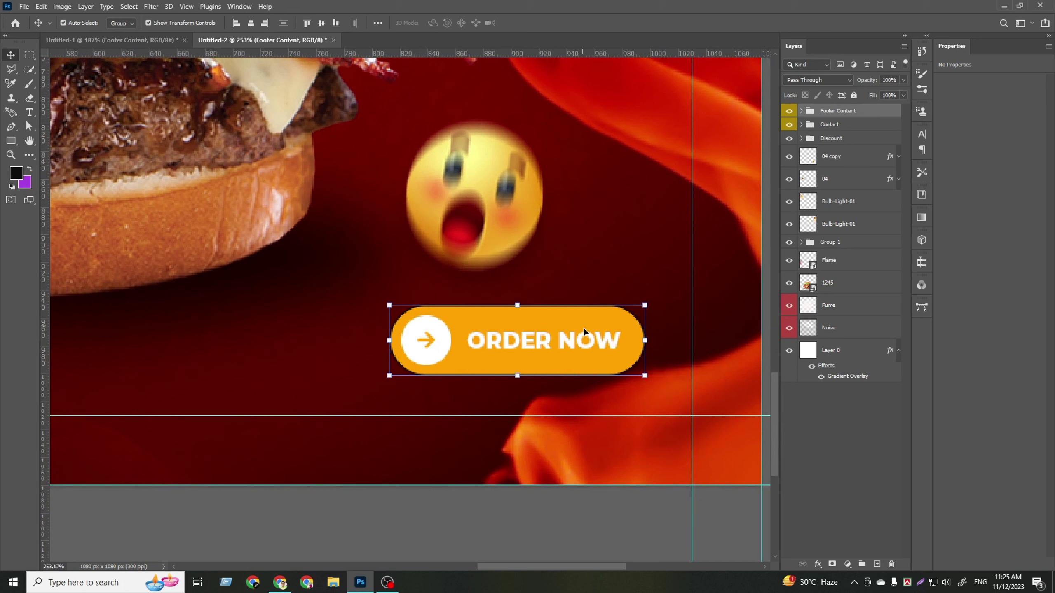
{"action": "left_click_drag", "start_coordinate": [583, 327], "coordinate": [640, 386]}
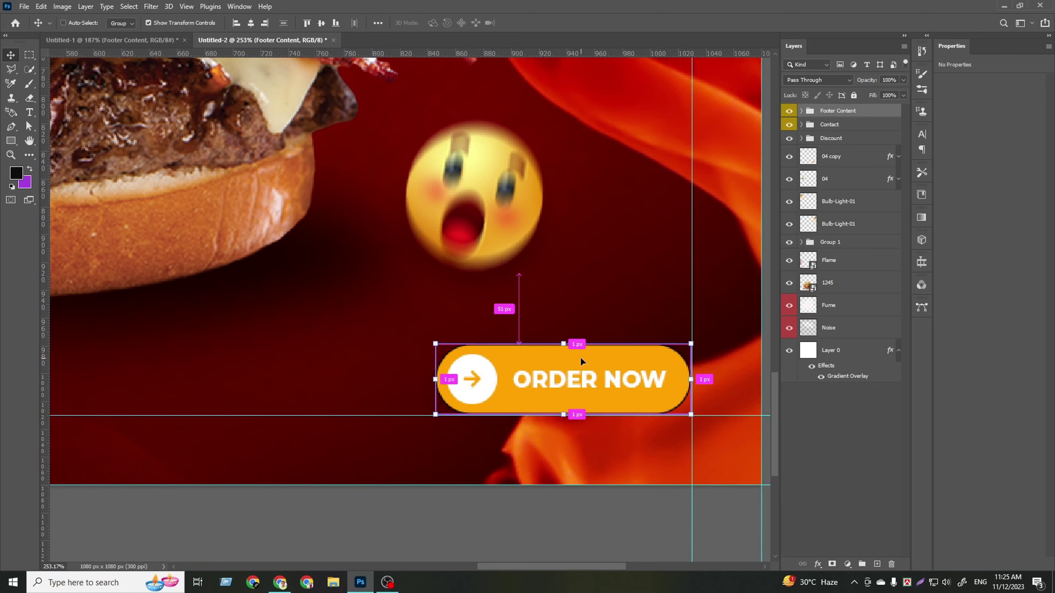
{"action": "left_click", "coordinate": [819, 563]}
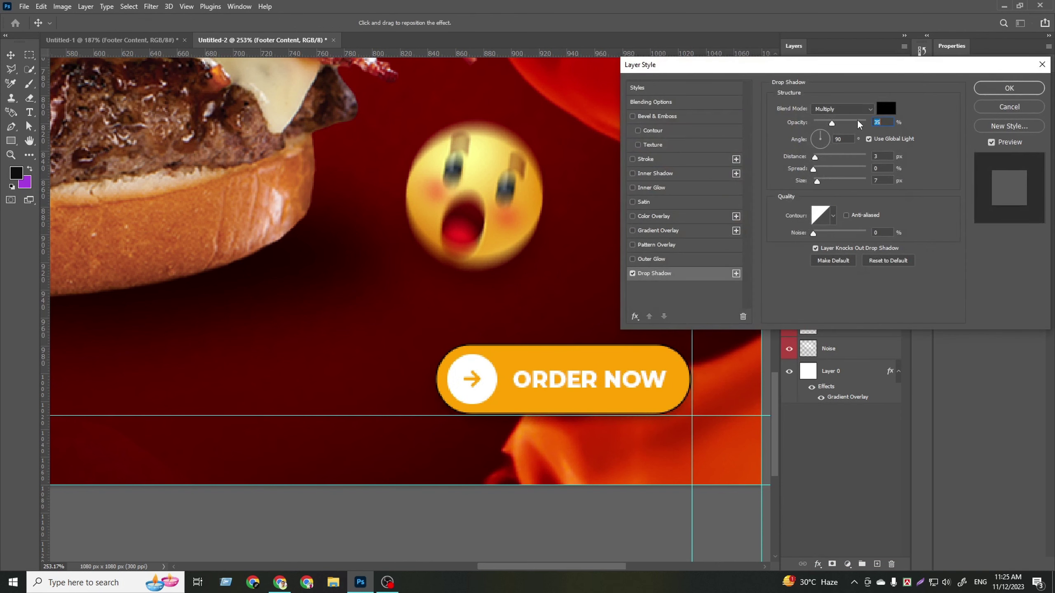
- Set the button's Drop Shadow to a darker opacity, 6 px distance and 18 px size
{"action": "left_click_drag", "start_coordinate": [834, 122], "coordinate": [843, 123]}
{"action": "left_click_drag", "start_coordinate": [815, 160], "coordinate": [819, 161]}
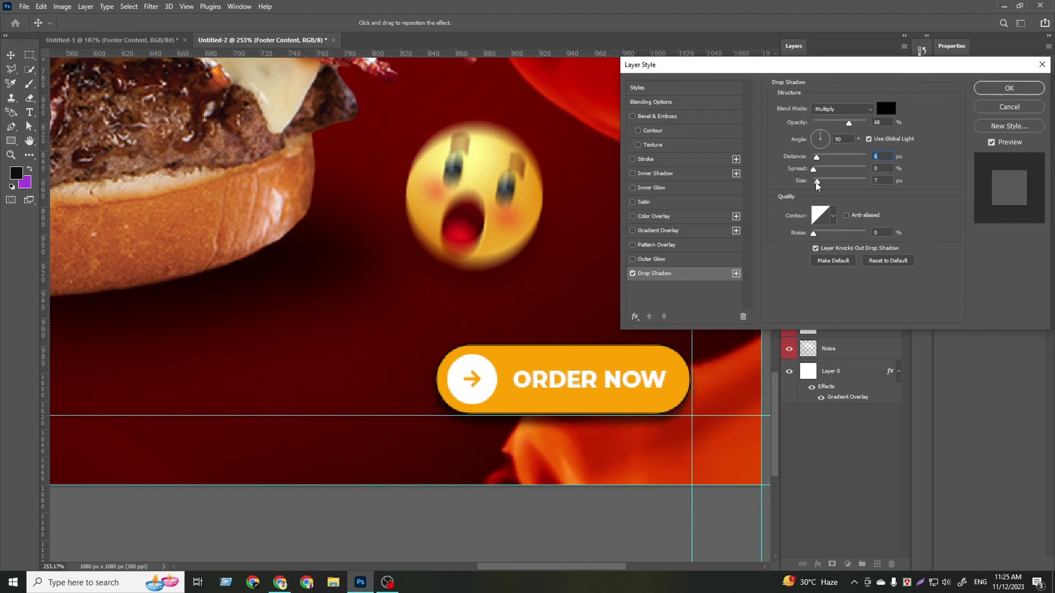
{"action": "left_click_drag", "start_coordinate": [817, 182], "coordinate": [821, 181]}
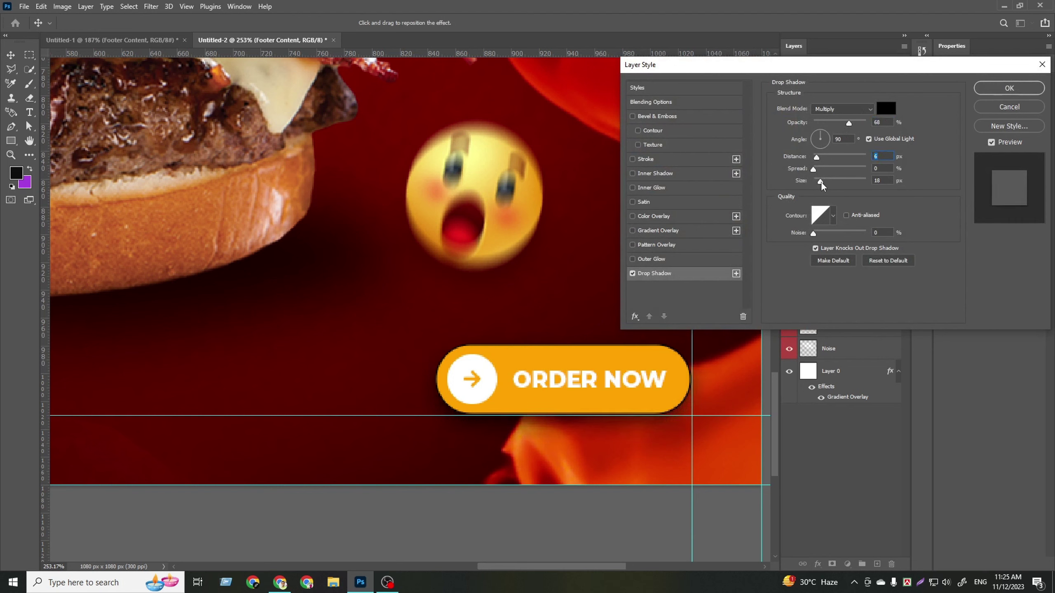
{"action": "left_click", "coordinate": [1010, 88]}
- Scroll through the layers of both designs and return to the red burger poster
{"action": "scroll", "coordinate": [590, 342], "scroll_direction": "down", "scroll_amount": 2}
{"action": "scroll", "coordinate": [579, 341], "scroll_direction": "down", "scroll_amount": 3}
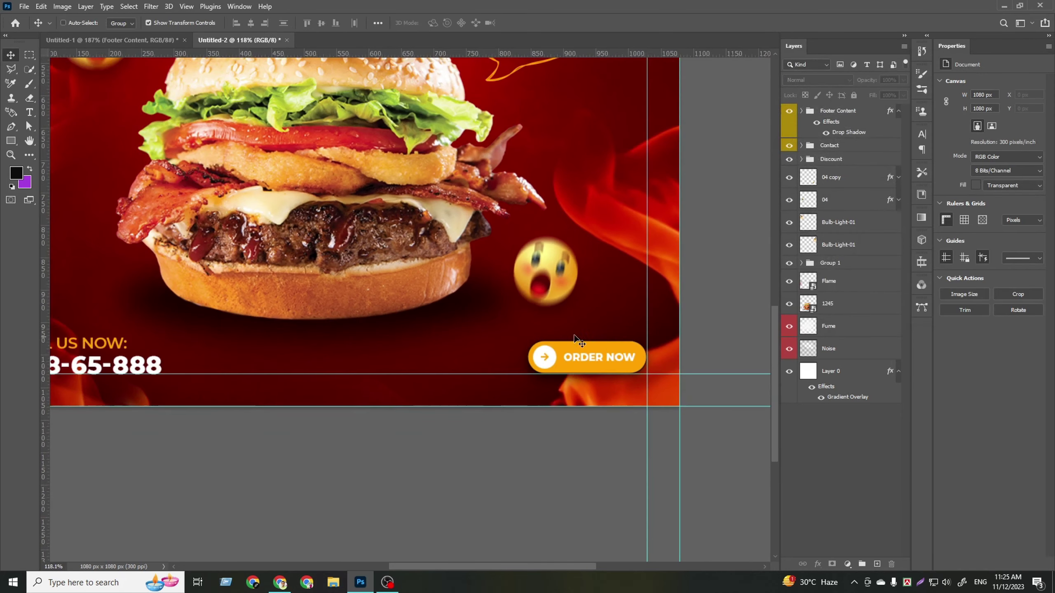
{"action": "scroll", "coordinate": [578, 339], "scroll_direction": "down", "scroll_amount": 2}
{"action": "scroll", "coordinate": [577, 338], "scroll_direction": "down", "scroll_amount": 2}
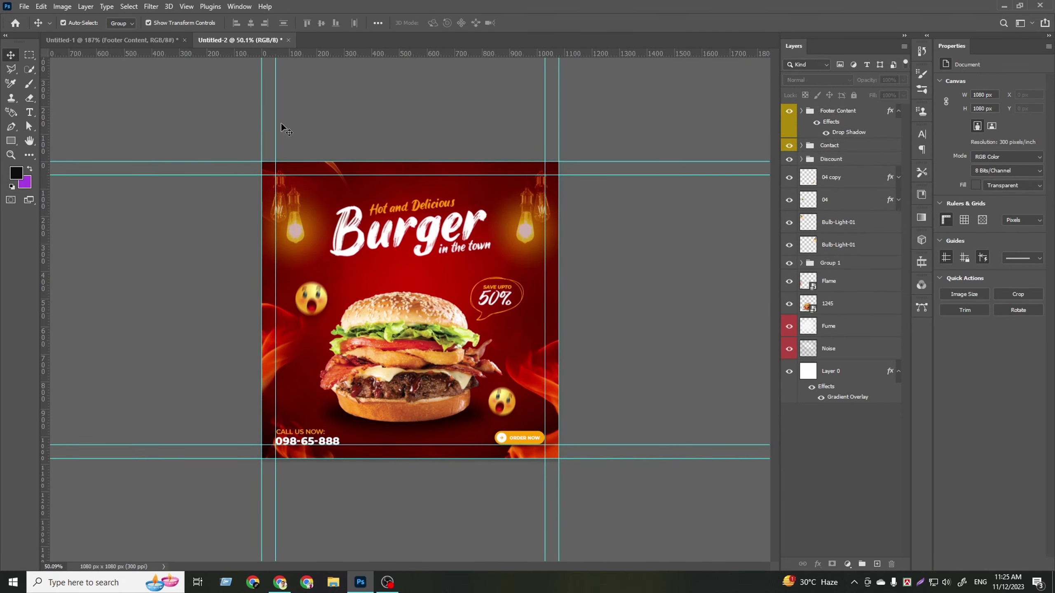
{"action": "left_click", "coordinate": [150, 37]}
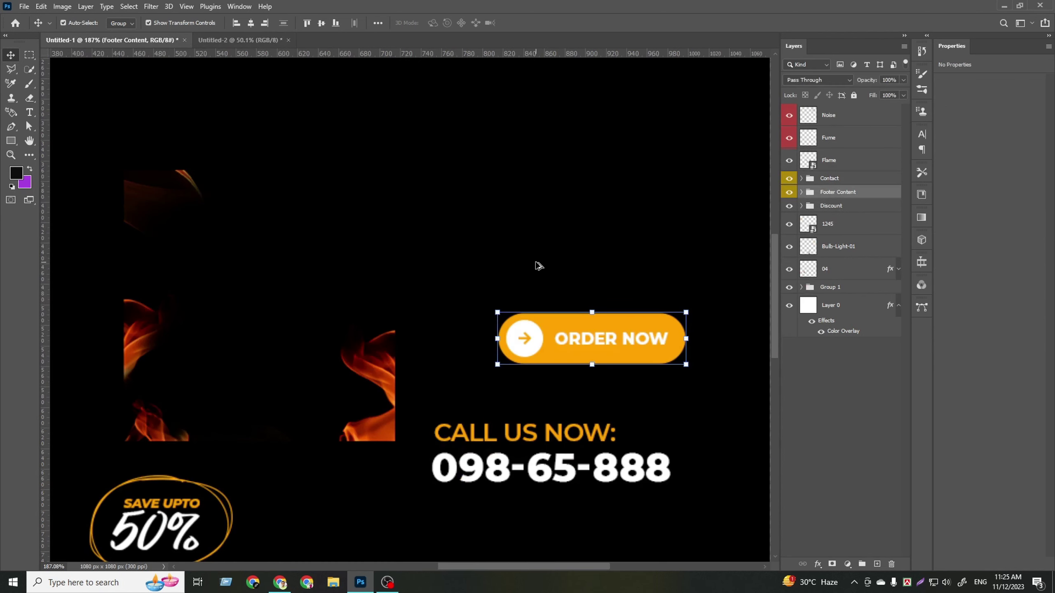
{"action": "scroll", "coordinate": [519, 278], "scroll_direction": "down", "scroll_amount": 1}
{"action": "scroll", "coordinate": [540, 277], "scroll_direction": "down", "scroll_amount": 1}
{"action": "scroll", "coordinate": [520, 274], "scroll_direction": "down", "scroll_amount": 1}
{"action": "scroll", "coordinate": [445, 393], "scroll_direction": "down", "scroll_amount": 1}
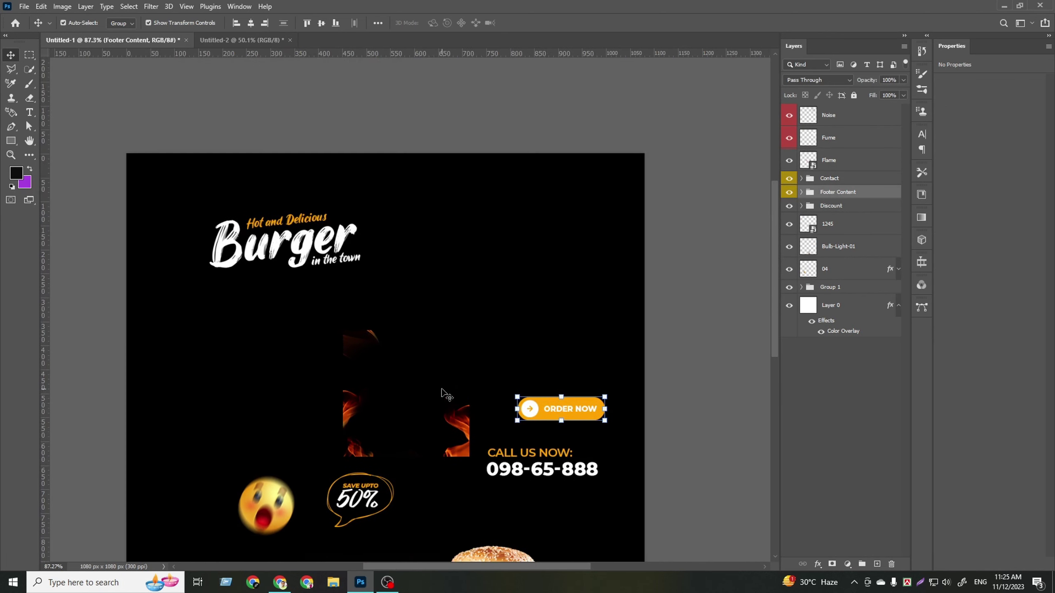
{"action": "left_click", "coordinate": [213, 41]}
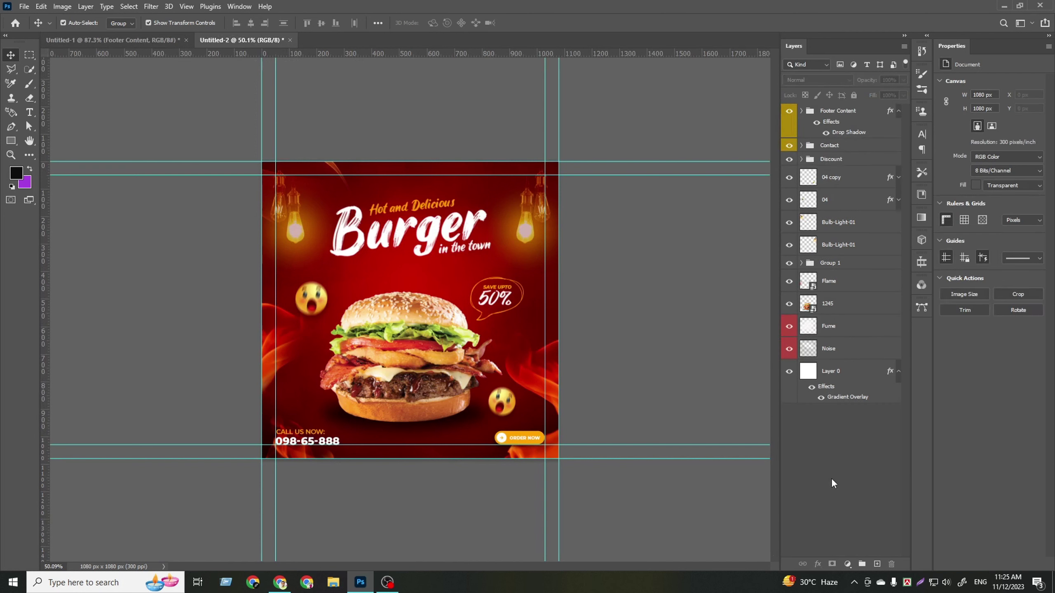
- Add a white layer mask to burger layer 1245 with a 250 px brush ready
{"action": "left_click", "coordinate": [415, 367]}
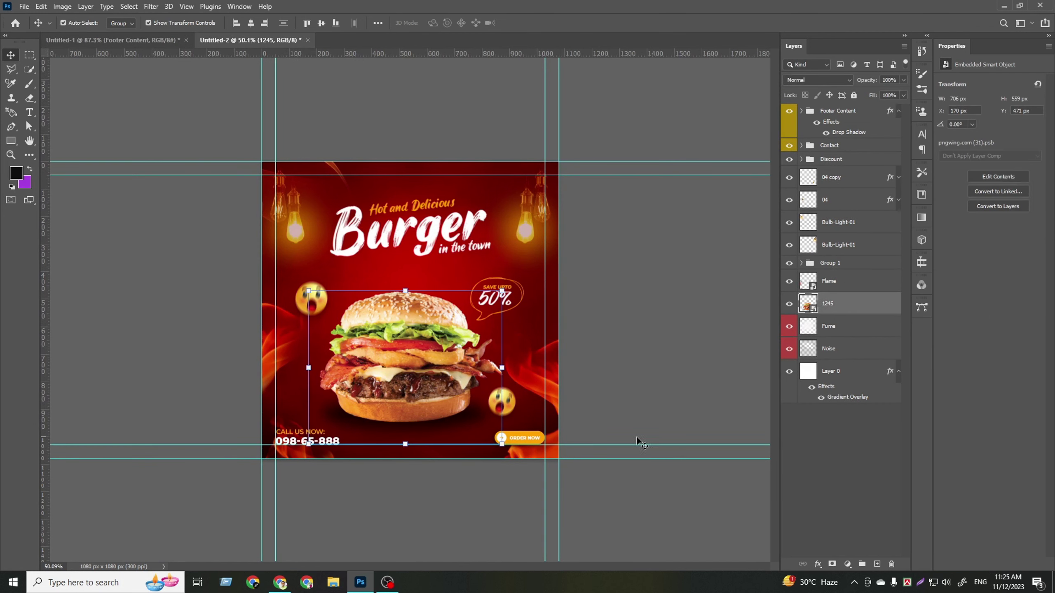
{"action": "left_click", "coordinate": [832, 564]}
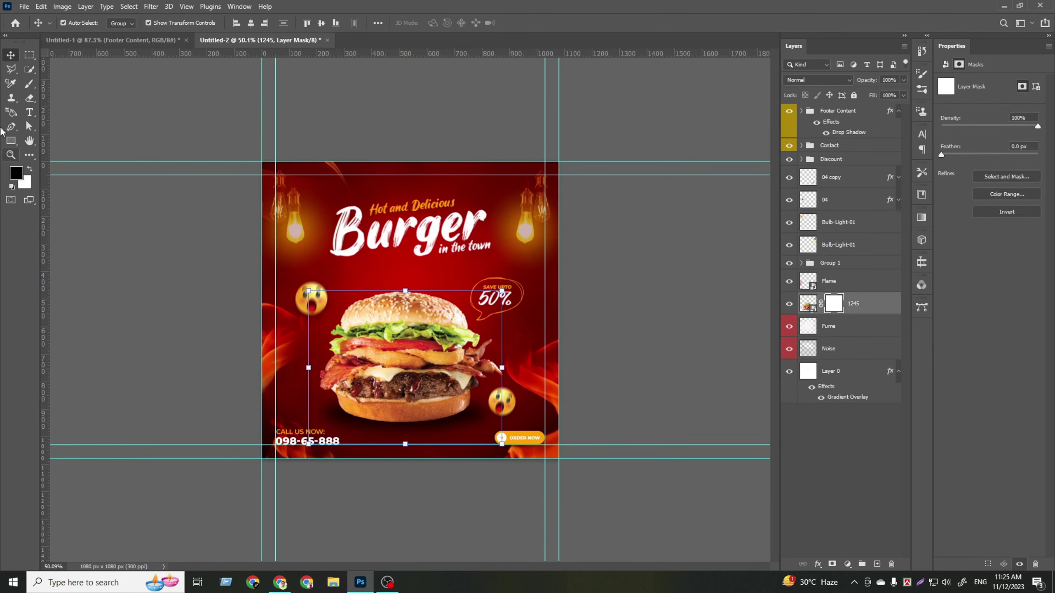
{"action": "left_click", "coordinate": [30, 83]}
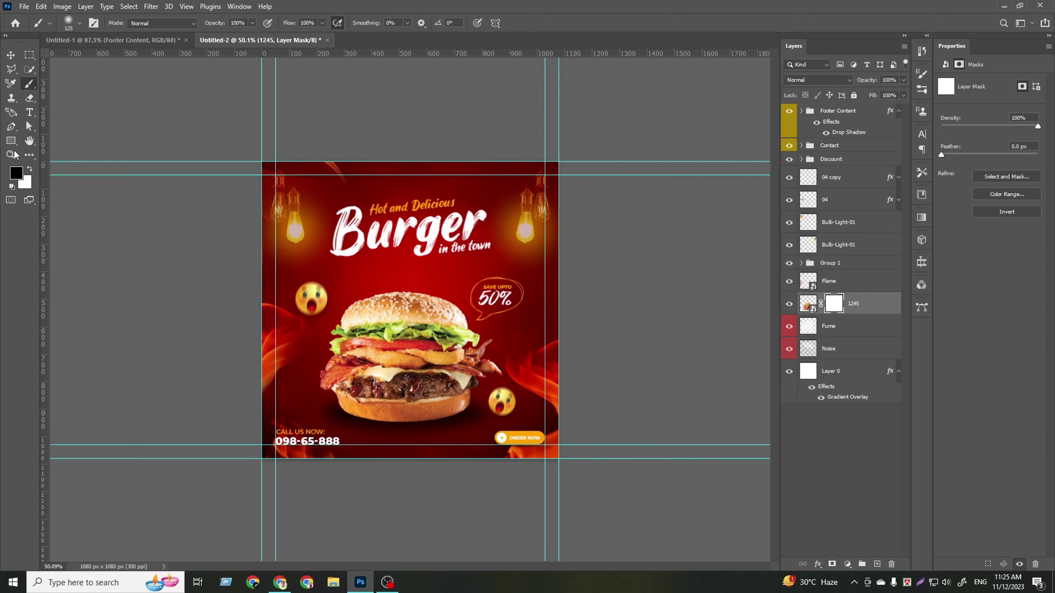
{"action": "left_click", "coordinate": [29, 170]}
{"action": "key", "text": "bracketright"}
{"action": "key", "text": "bracketright"}
{"action": "key", "text": "bracketright"}
{"action": "key", "text": "bracketright"}
{"action": "key", "text": "bracketright"}
{"action": "key", "text": "bracketright"}
{"action": "key", "text": "v"}
{"action": "left_click", "coordinate": [794, 478]}
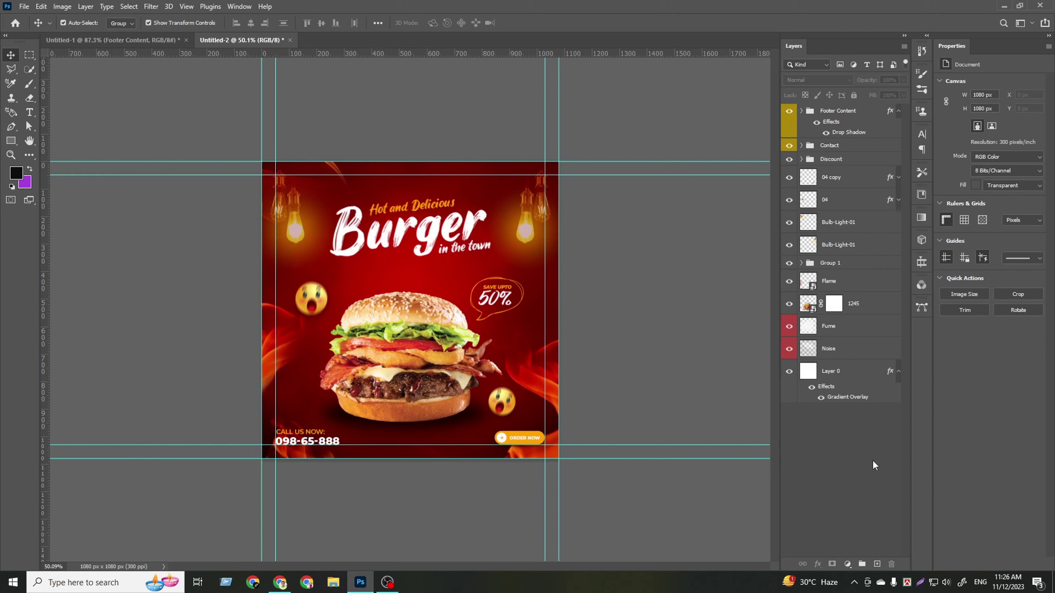
- Paint 800 px brush strokes along the right side and bottom of the post on a new layer
{"action": "left_click", "coordinate": [878, 564]}
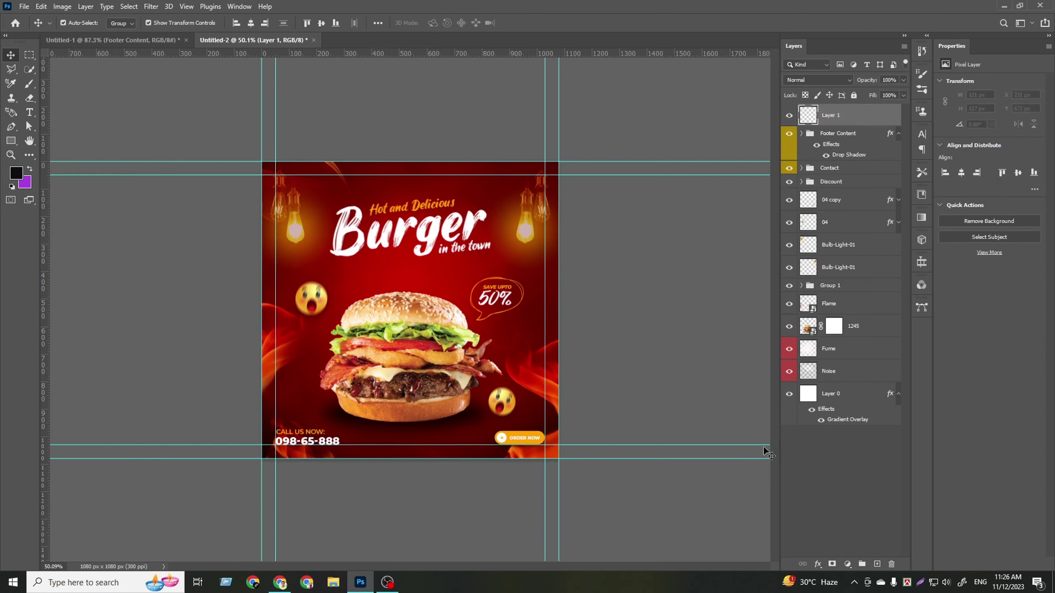
{"action": "left_click", "coordinate": [29, 83]}
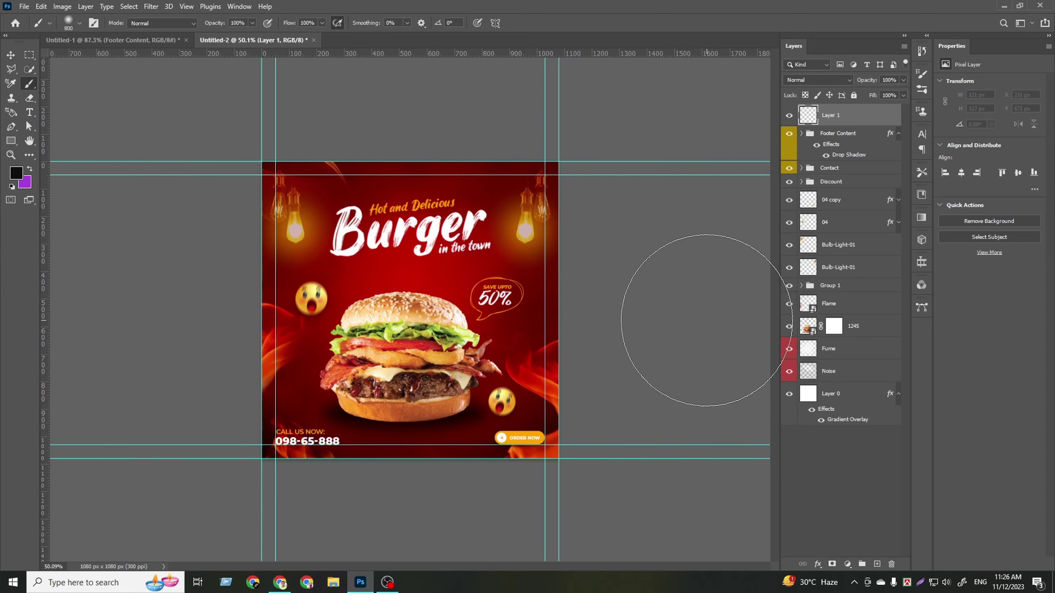
{"action": "left_click_drag", "start_coordinate": [678, 184], "coordinate": [742, 353]}
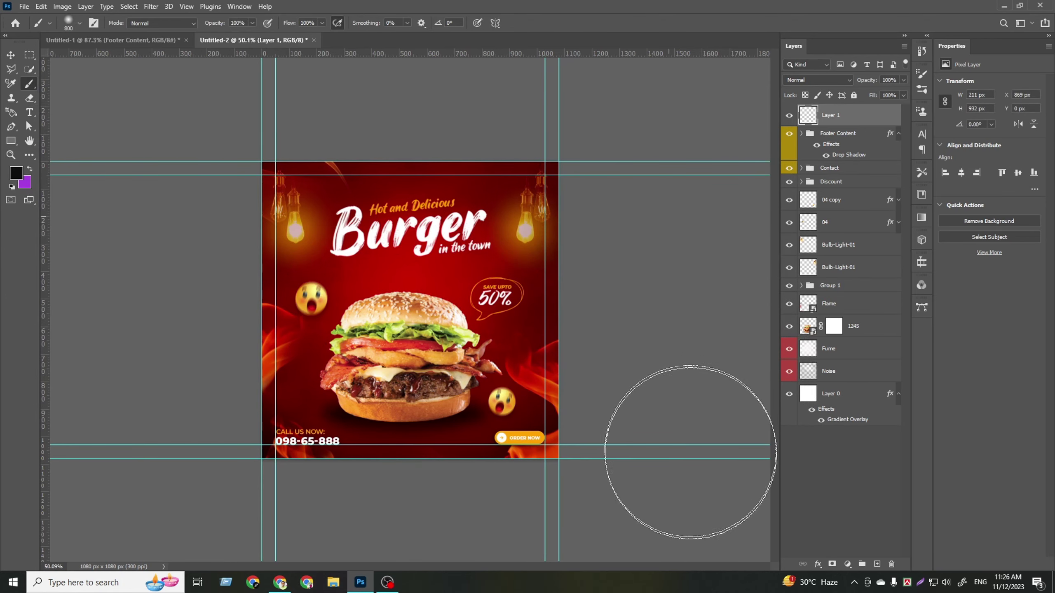
{"action": "left_click_drag", "start_coordinate": [690, 452], "coordinate": [677, 444]}
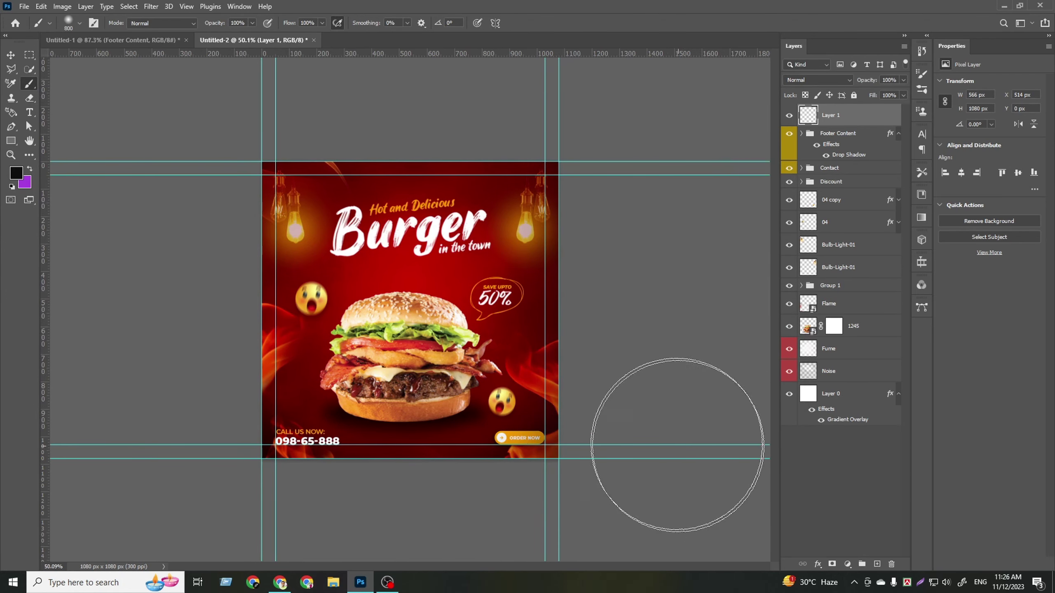
{"action": "left_click_drag", "start_coordinate": [540, 507], "coordinate": [146, 474]}
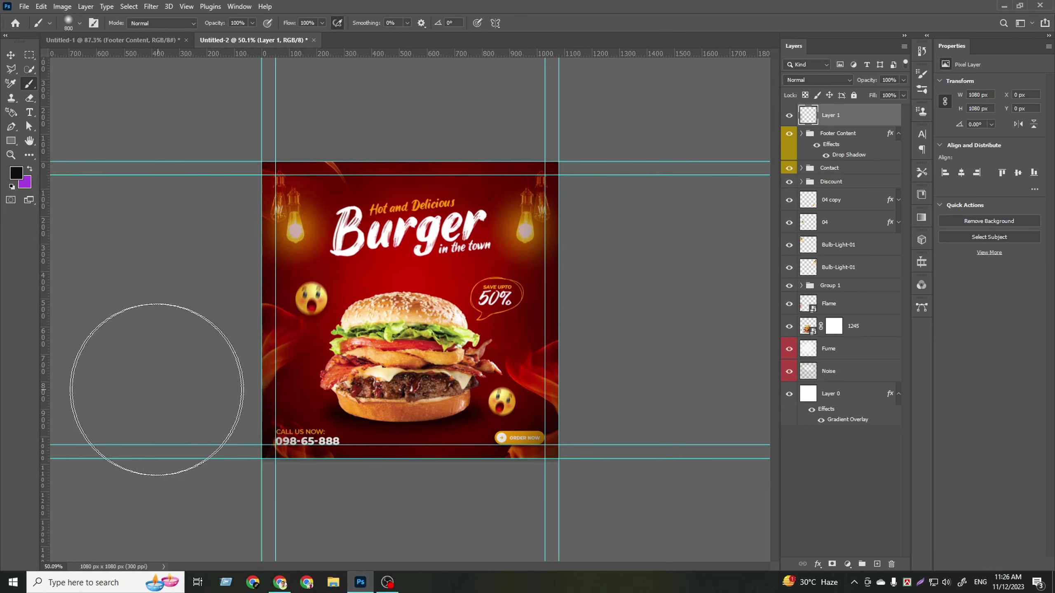
- Move Layer 1 below Bulb-Light-01 in the Layers panel
{"action": "left_click", "coordinate": [11, 54]}
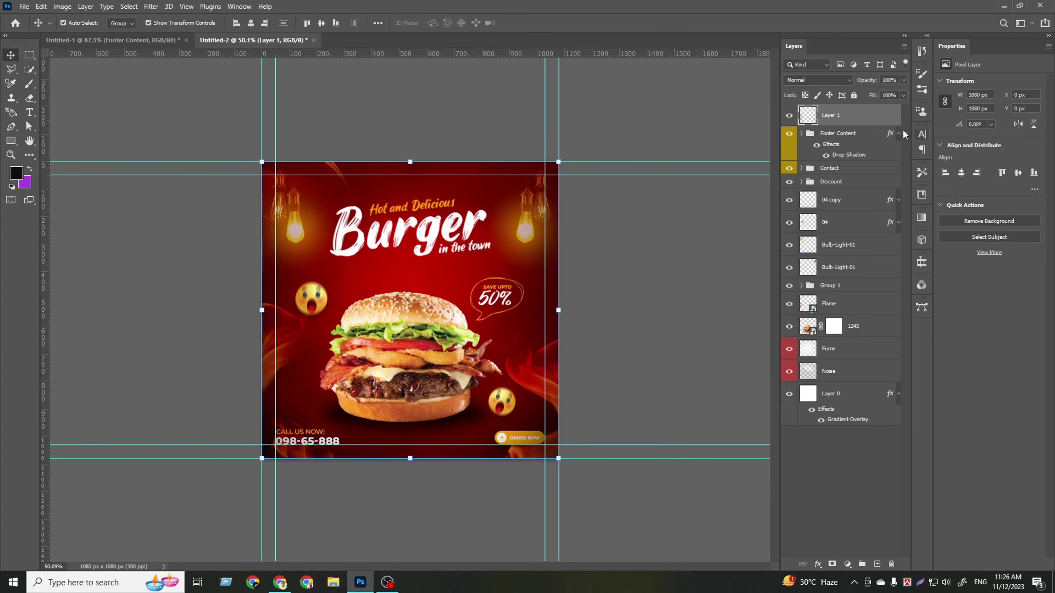
{"action": "left_click_drag", "start_coordinate": [833, 122], "coordinate": [833, 275]}
{"action": "scroll", "coordinate": [410, 310], "scroll_direction": "up", "scroll_amount": 2, "text": "alt"}
{"action": "left_click", "coordinate": [24, 6]}
- Save the post on the computer's Desktop as 'burger social media post design.psd', accepting Maximize Compatibility
{"action": "left_click", "coordinate": [63, 129]}
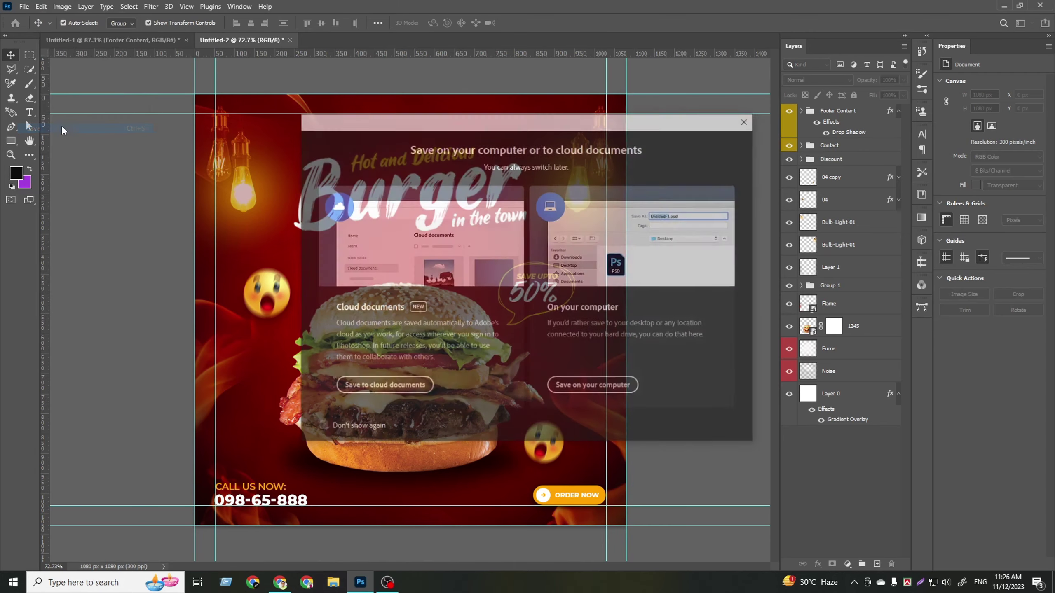
{"action": "left_click", "coordinate": [590, 389]}
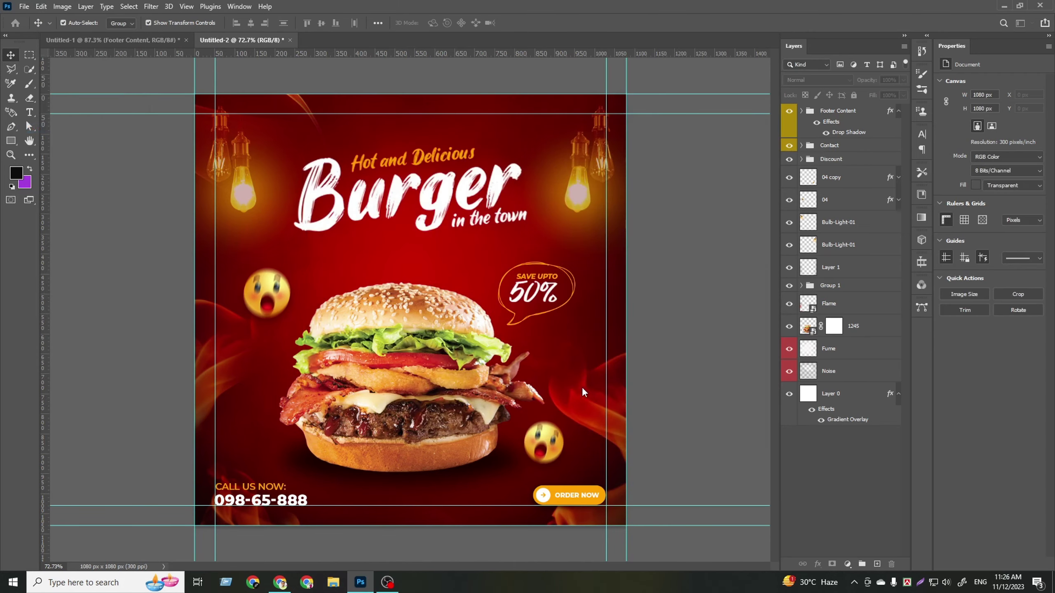
{"action": "left_click", "coordinate": [58, 90]}
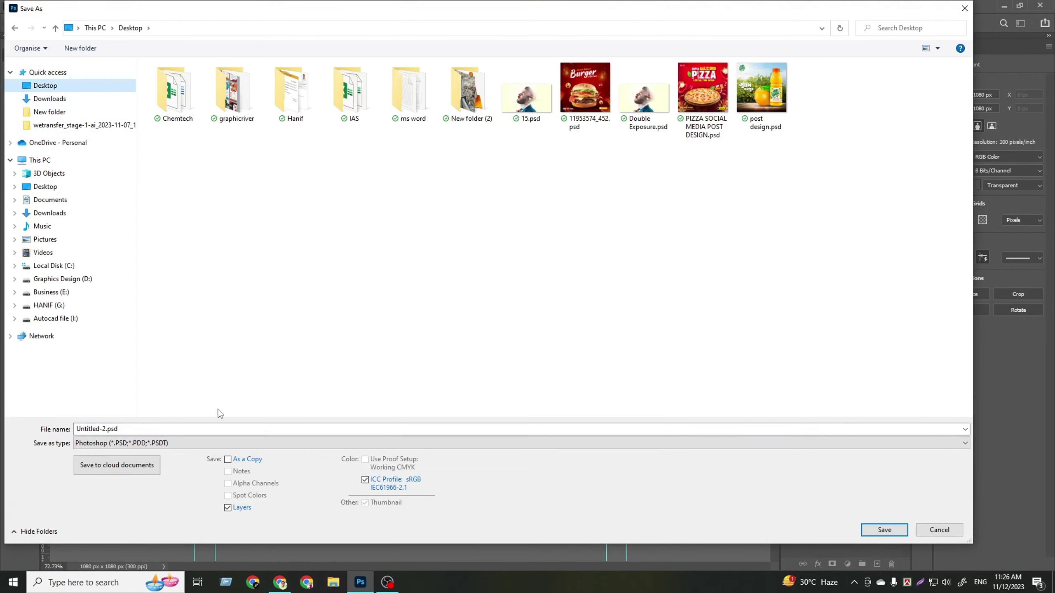
{"action": "type", "text": "bu"}
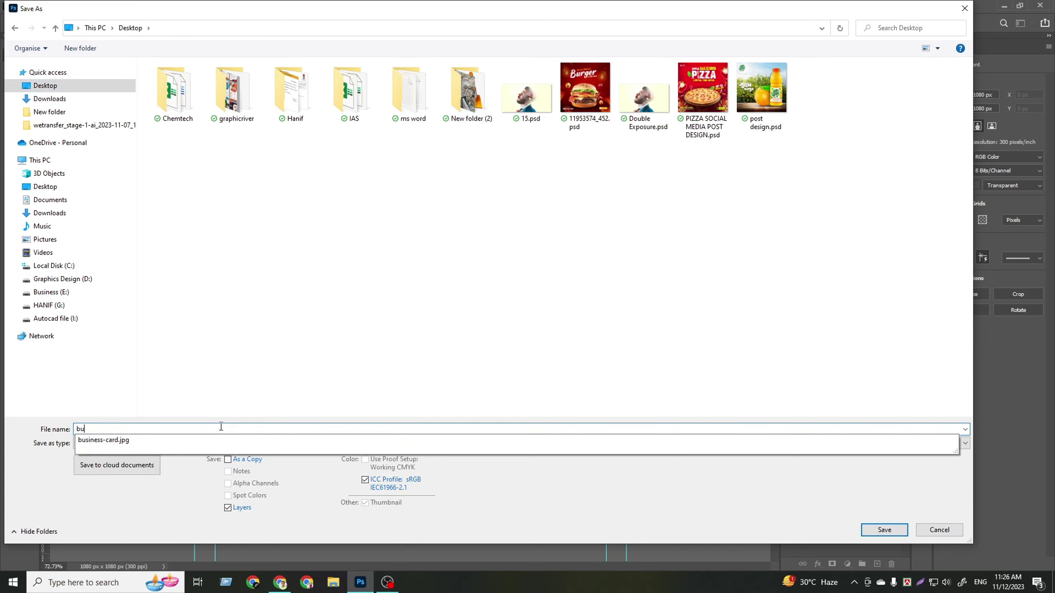
{"action": "type", "text": "rger social media post design"}
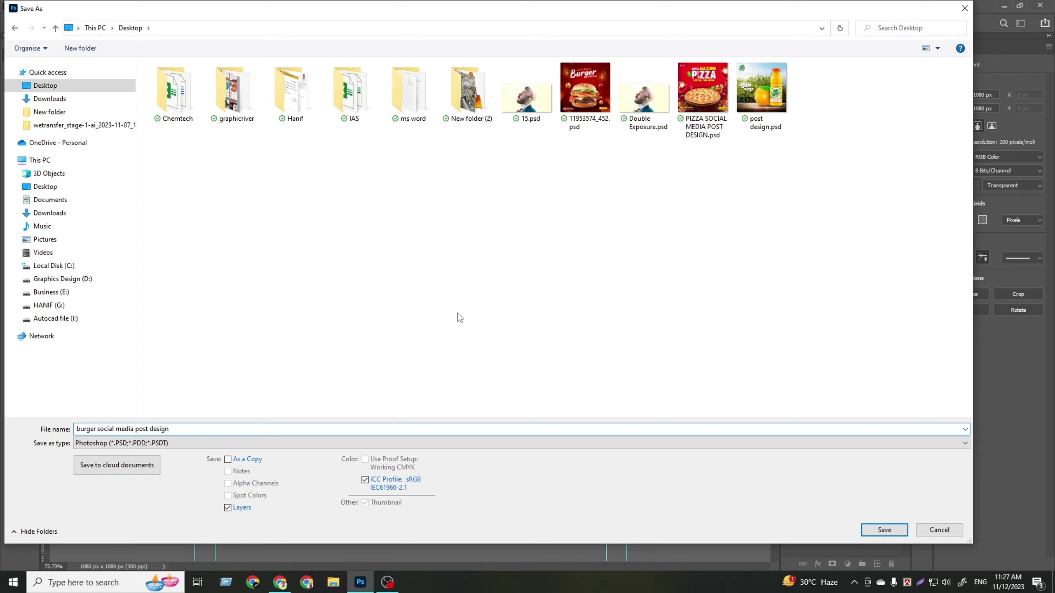
{"action": "left_click", "coordinate": [876, 532]}
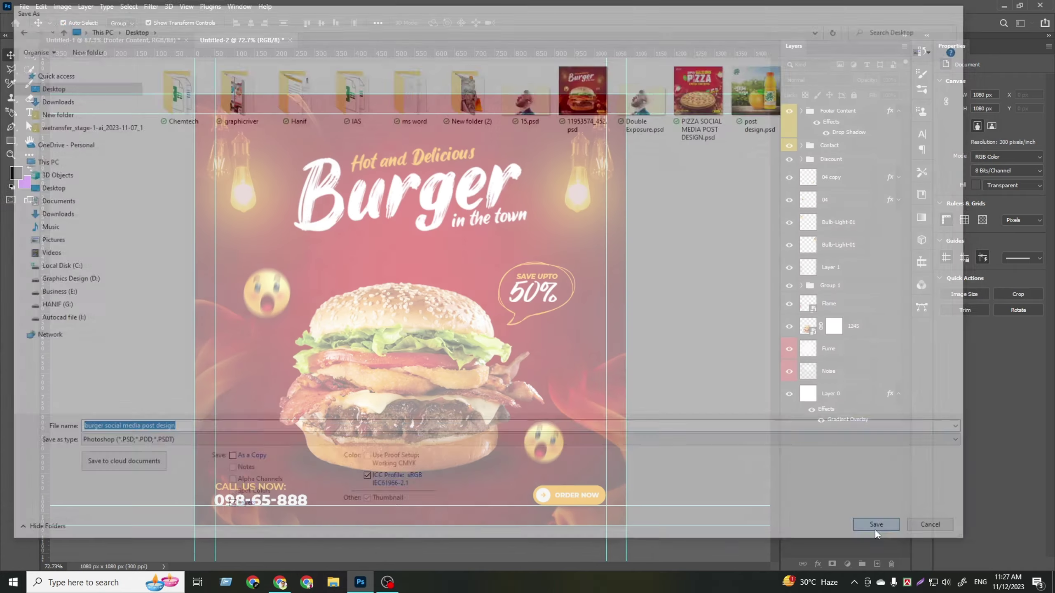
{"action": "left_click", "coordinate": [650, 167]}
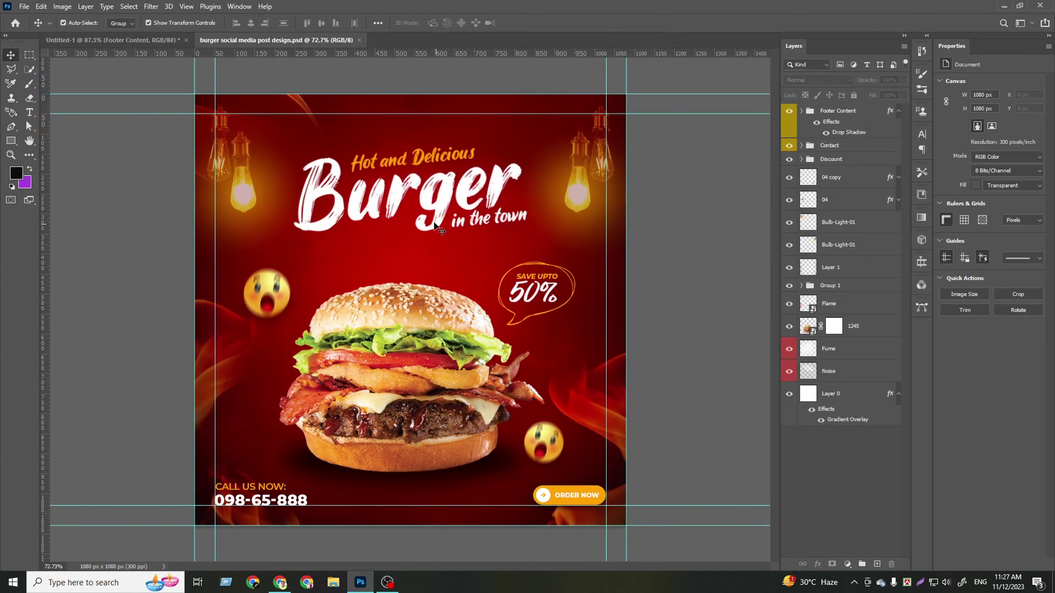
- Export the post via Save for Web as JPEG Maximum to the Desktop as burger-social-media-post-design.jpg
{"action": "left_click", "coordinate": [23, 7]}
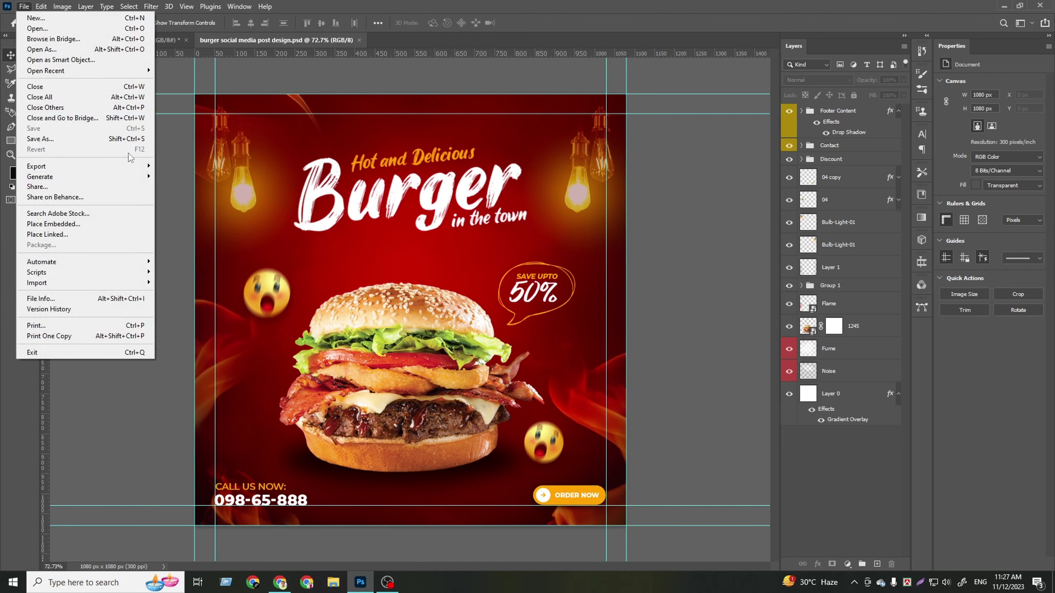
{"action": "mouse_move", "coordinate": [37, 166]}
{"action": "left_click", "coordinate": [212, 209]}
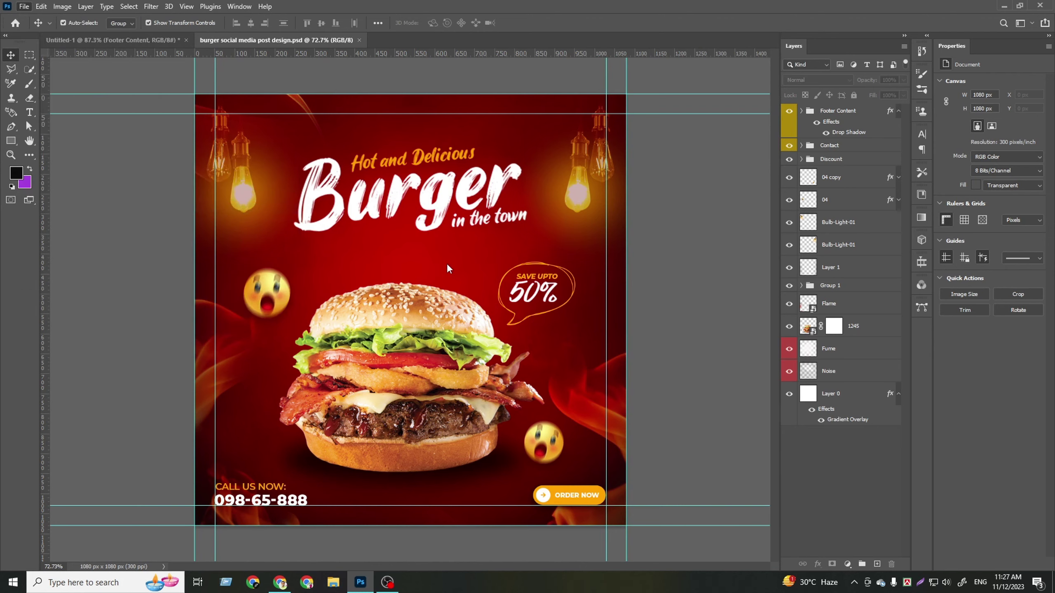
{"action": "scroll", "coordinate": [513, 287], "scroll_direction": "down", "scroll_amount": 3}
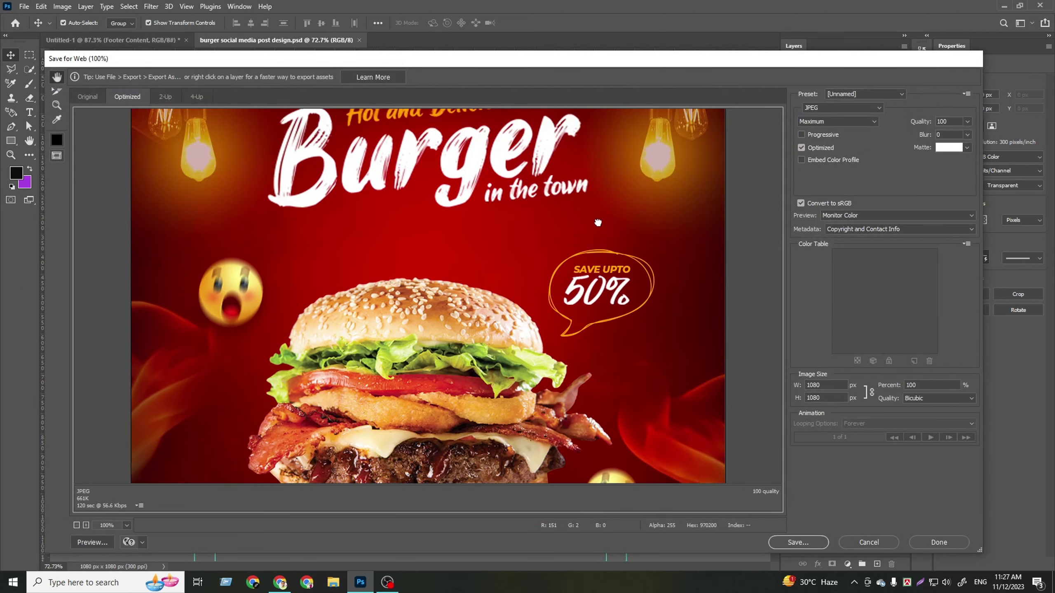
{"action": "scroll", "coordinate": [596, 224], "scroll_direction": "down", "scroll_amount": 3}
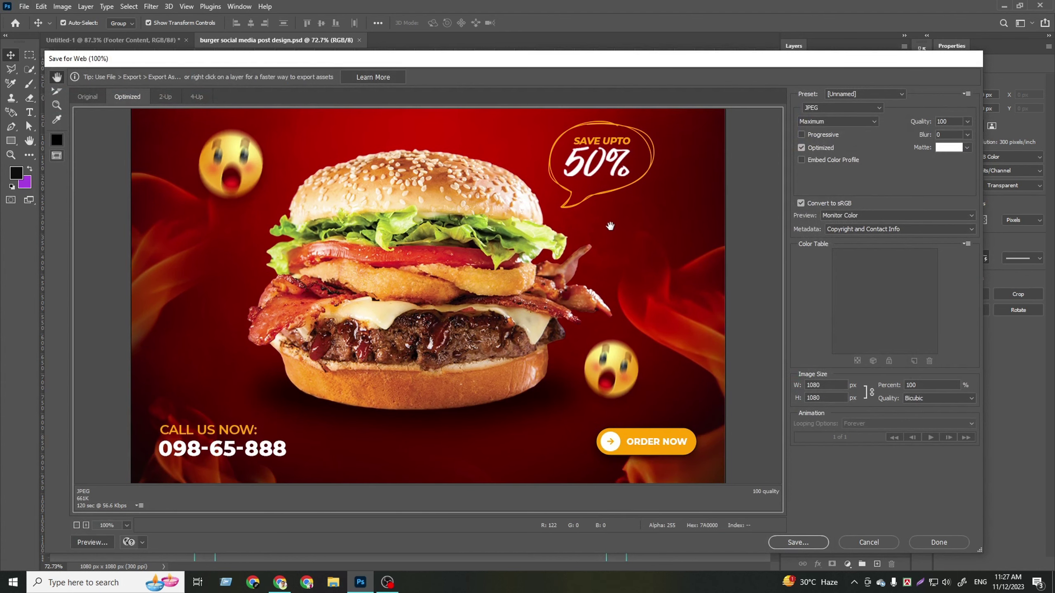
{"action": "left_click_drag", "start_coordinate": [595, 166], "coordinate": [602, 439]}
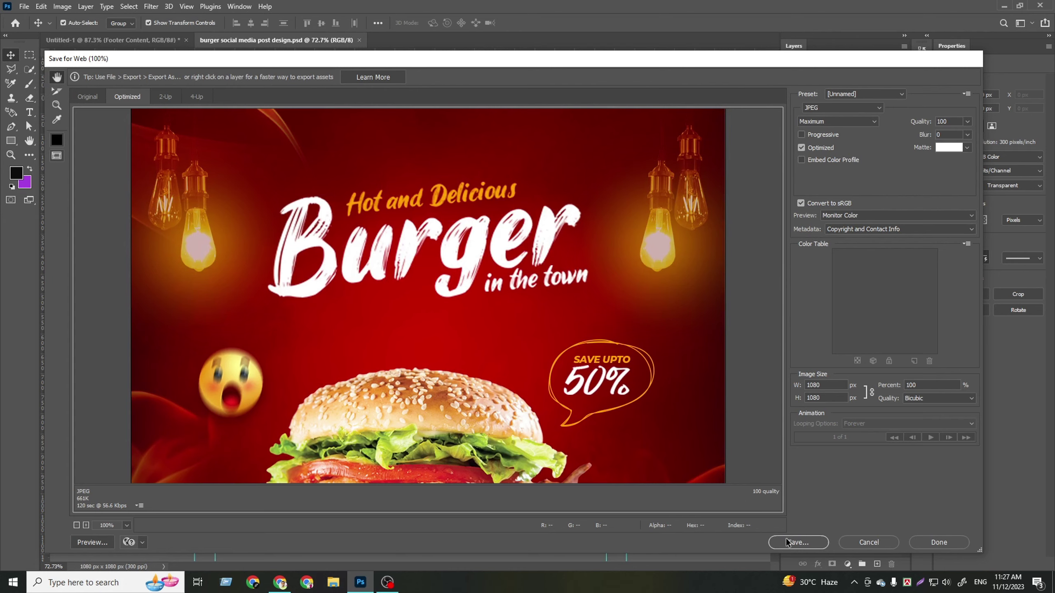
{"action": "left_click", "coordinate": [812, 543]}
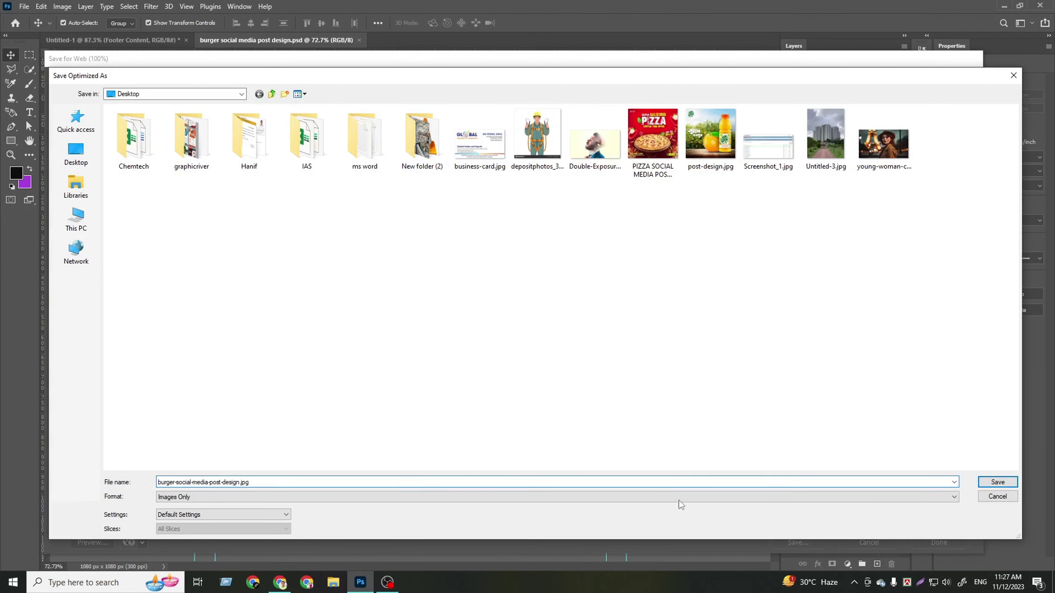
{"action": "left_click", "coordinate": [998, 483]}
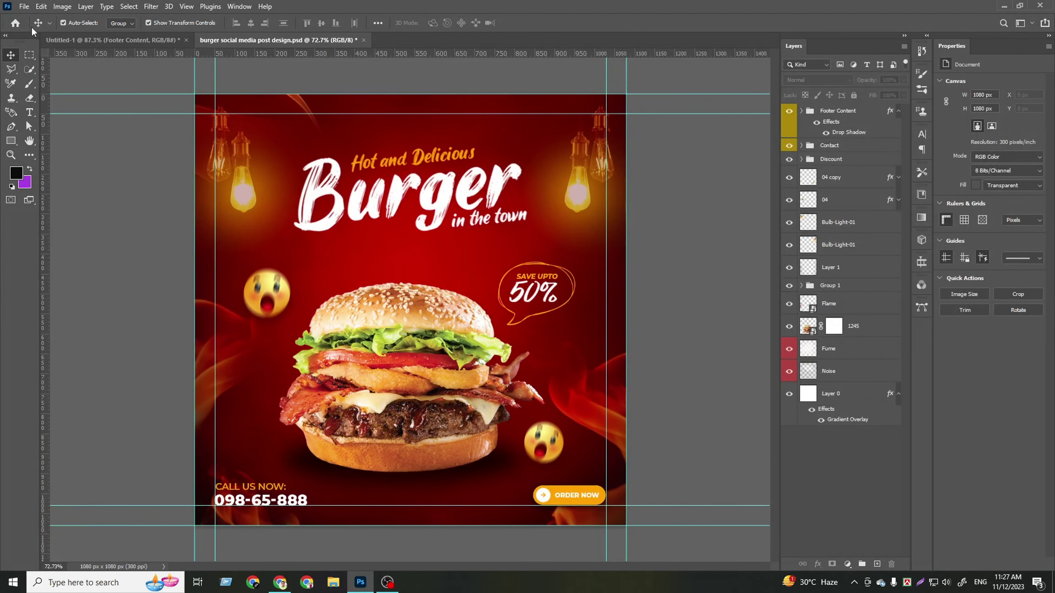
- Resave the PSD with the latest changes and show the Windows desktop
{"action": "left_click", "coordinate": [24, 7]}
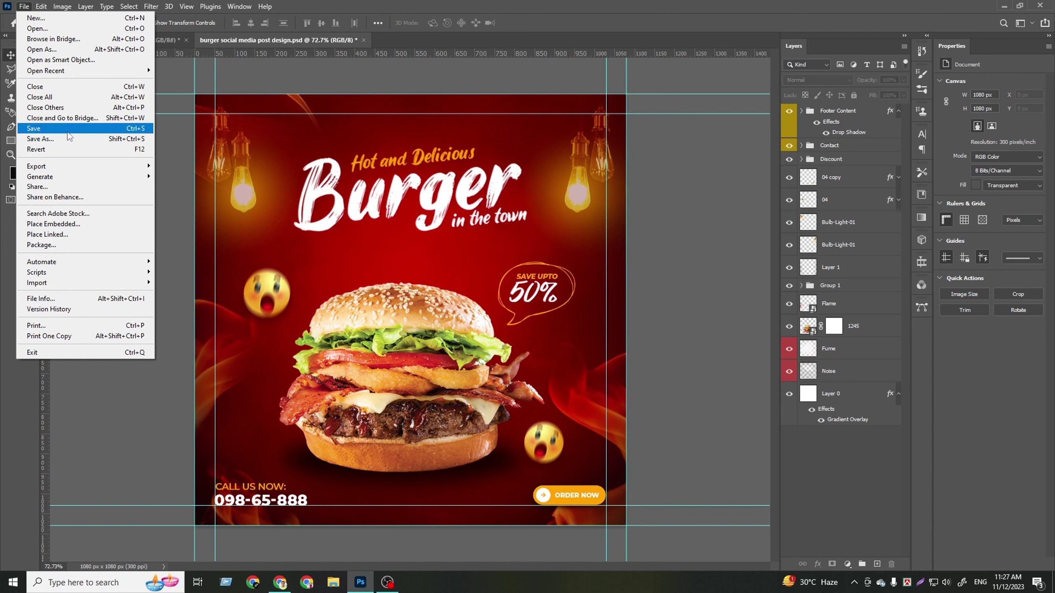
{"action": "left_click", "coordinate": [66, 128]}
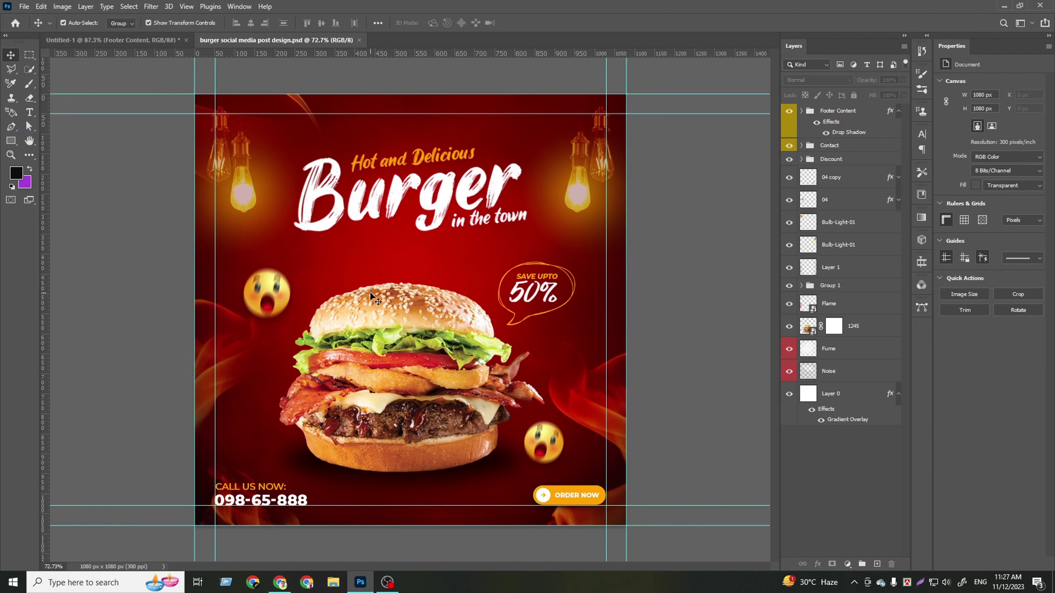
{"action": "key", "text": "super+d"}
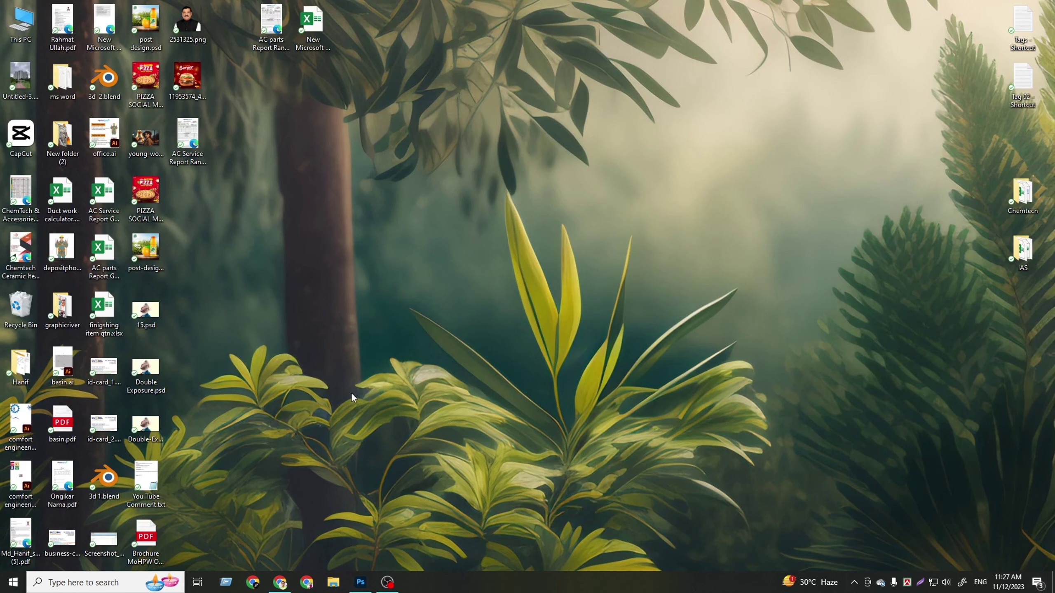
- Refresh the desktop and open burger-social-media-post-design.jpg in Photos
{"action": "right_click", "coordinate": [288, 239]}
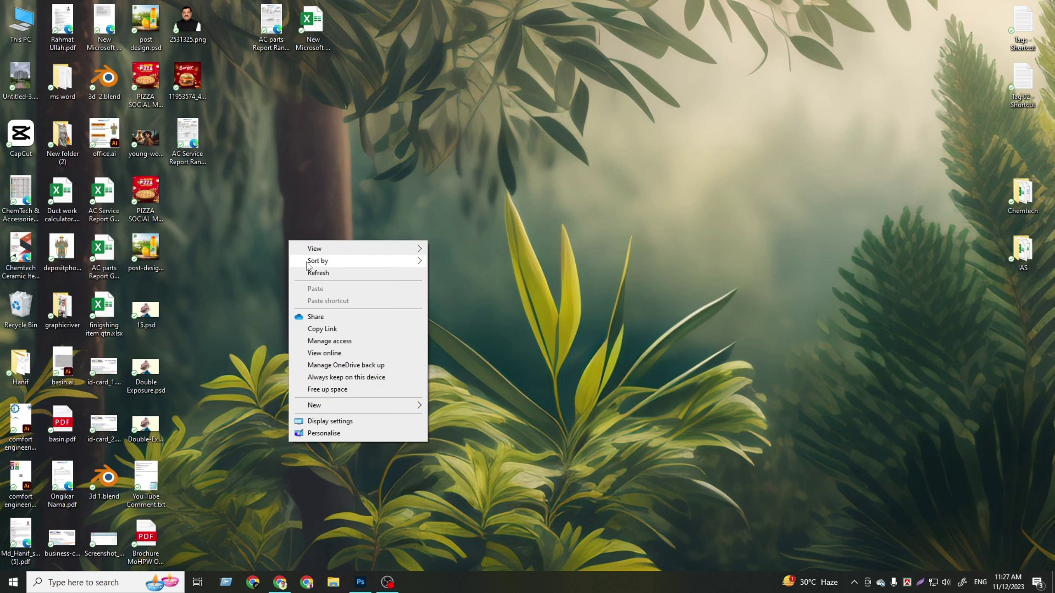
{"action": "left_click", "coordinate": [315, 273]}
{"action": "double_click", "coordinate": [188, 249]}
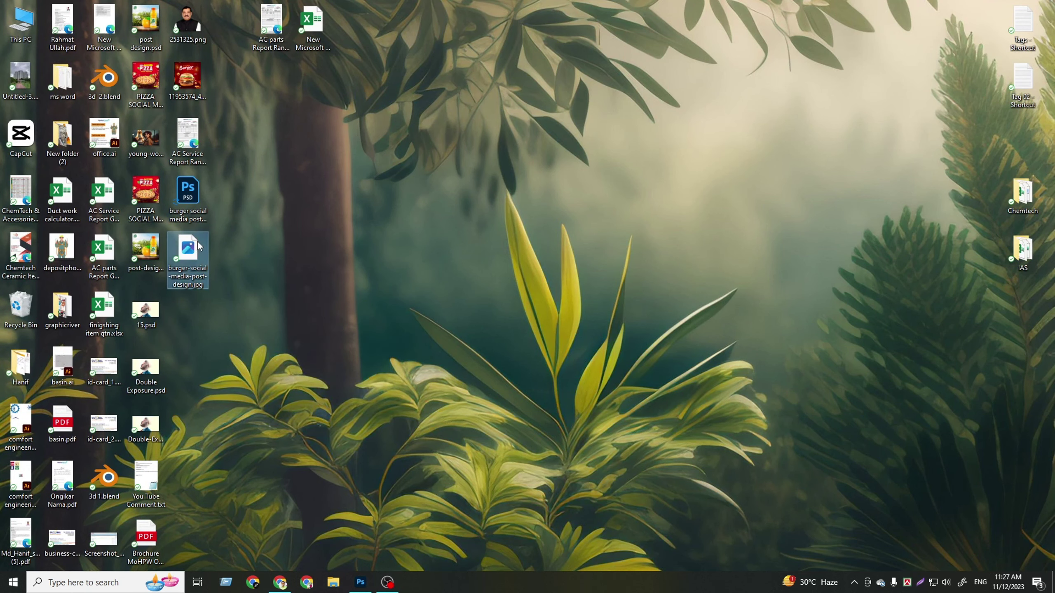